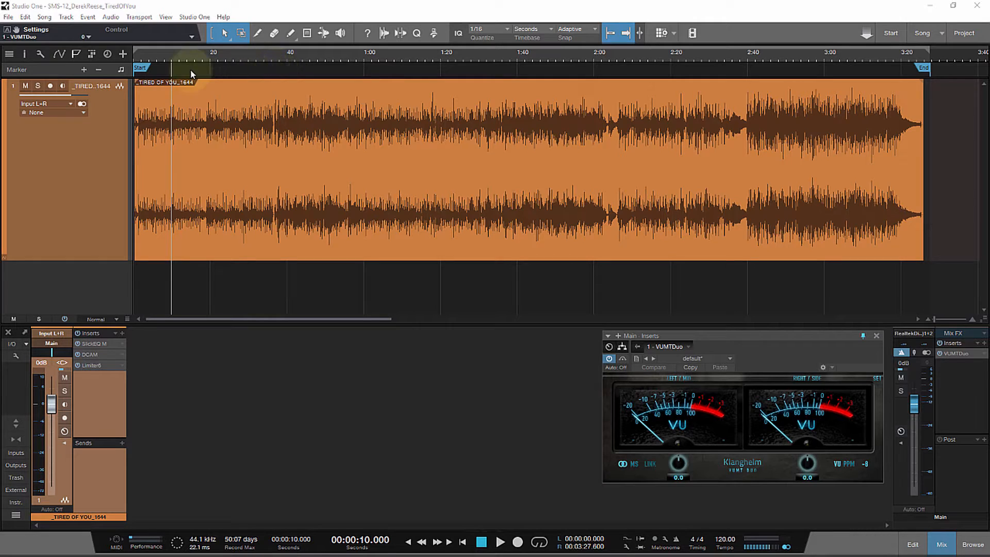
# - Audition the song from its beginning, skipping to 1:46, about 2:05 and about 2:41, and stop playback
pyautogui.click(138, 56)
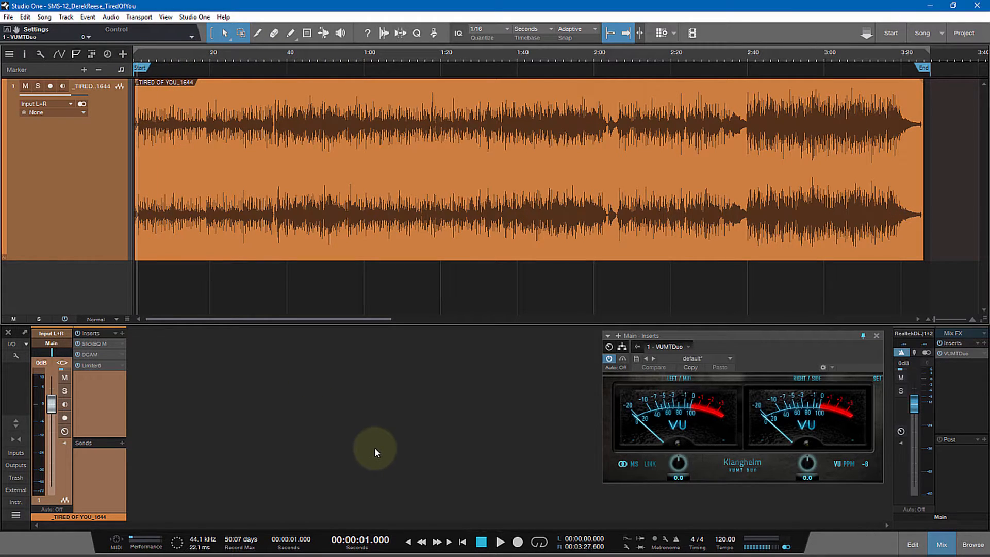
pyautogui.click(500, 541)
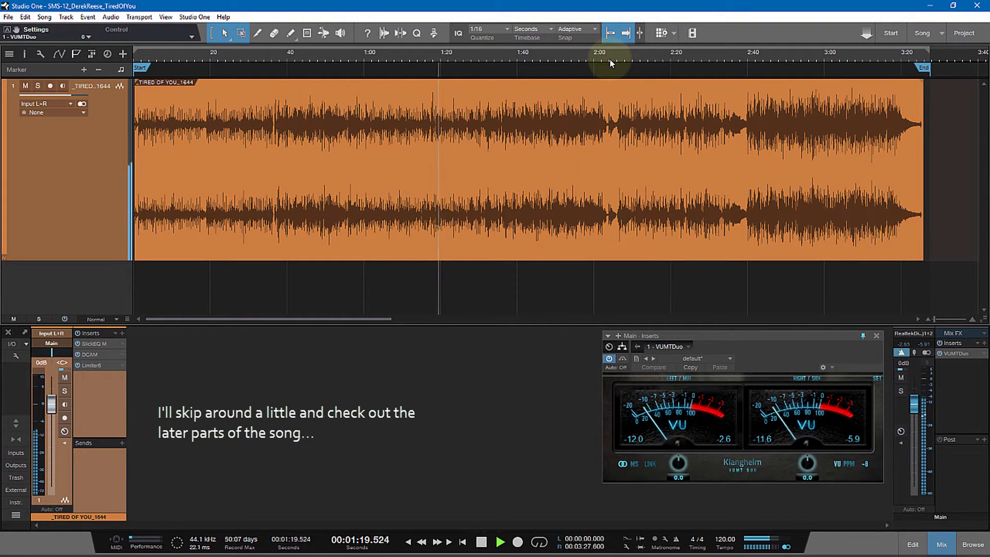
pyautogui.click(540, 54)
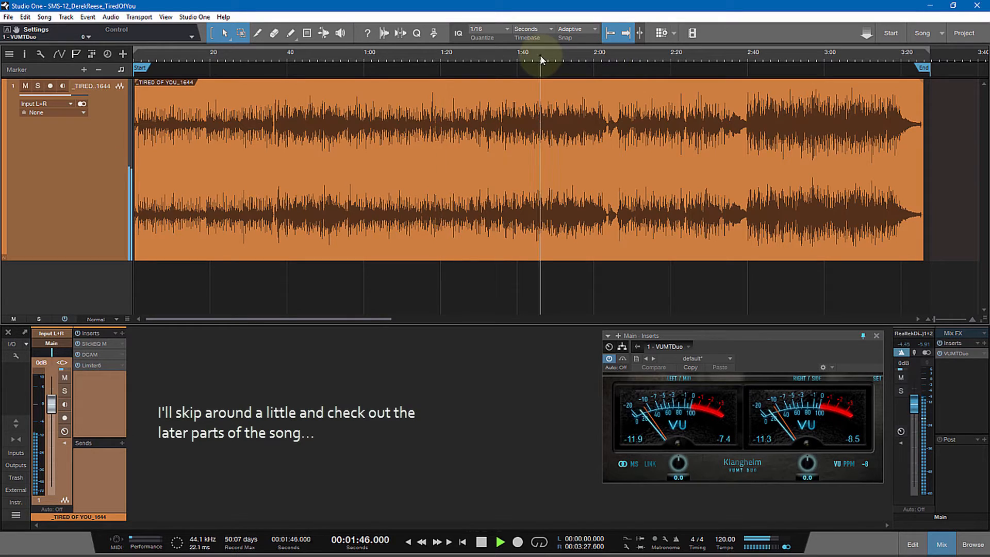
pyautogui.click(616, 59)
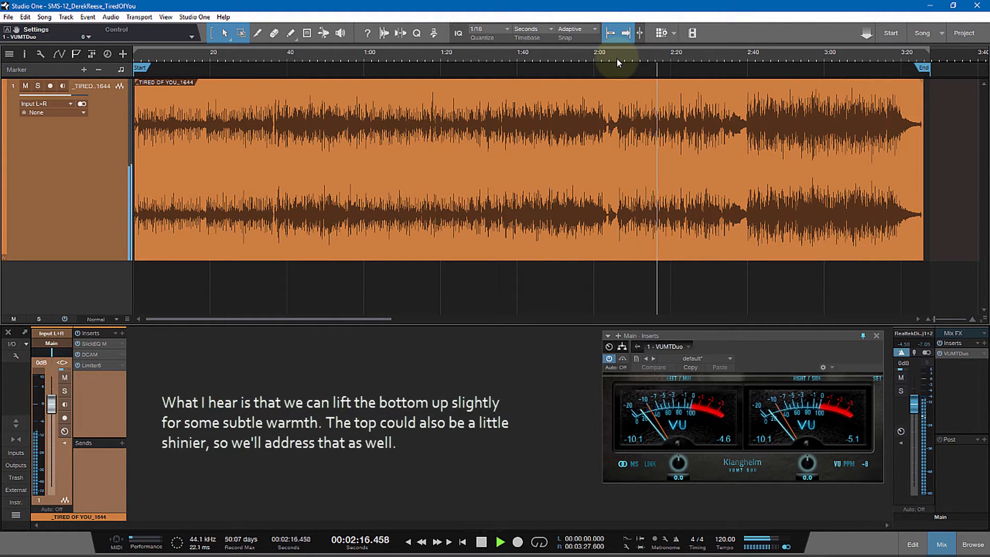
pyautogui.click(752, 60)
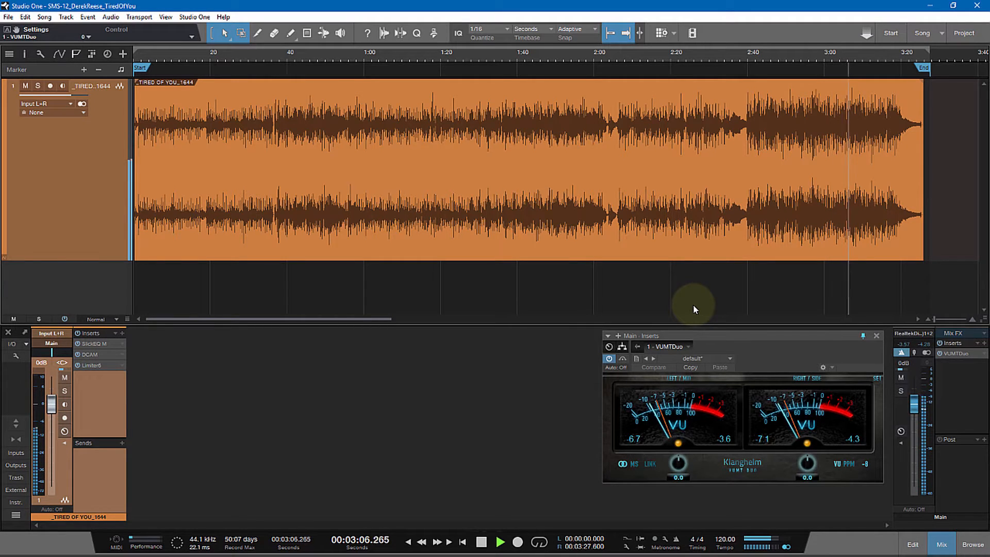
pyautogui.click(481, 542)
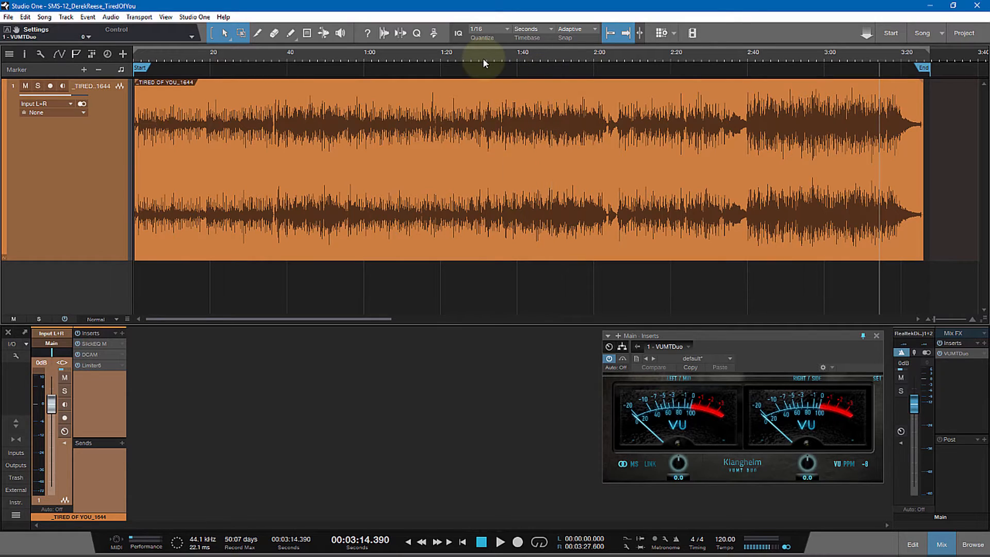
# - Inspect the start and end of the audio event closely against the song's start and end markers
pyautogui.moveTo(483, 57); pyautogui.dragTo(537, 60)
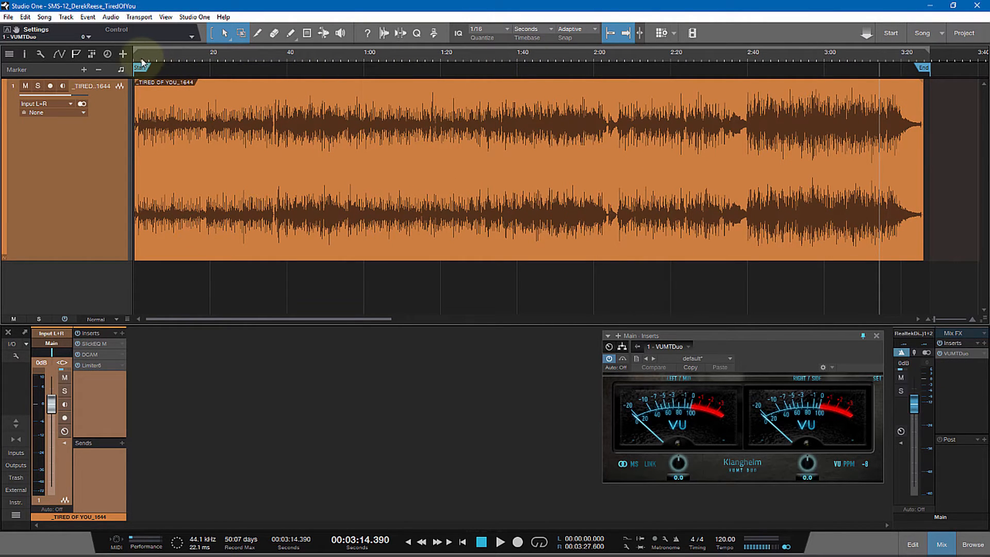
pyautogui.moveTo(140, 63); pyautogui.dragTo(276, 94)
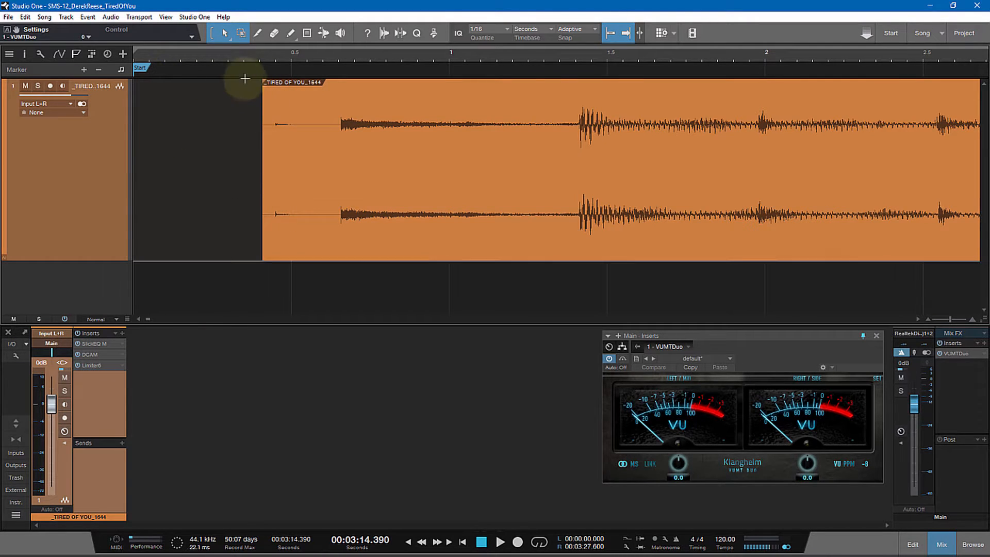
pyautogui.moveTo(277, 59); pyautogui.dragTo(311, 19)
pyautogui.moveTo(327, 57); pyautogui.dragTo(531, 102)
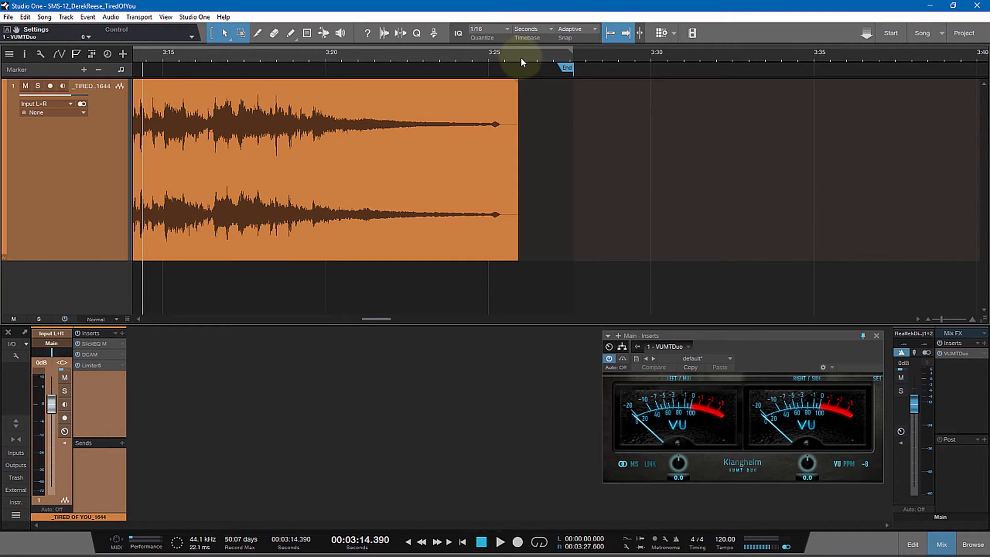
pyautogui.moveTo(521, 57); pyautogui.dragTo(633, 56)
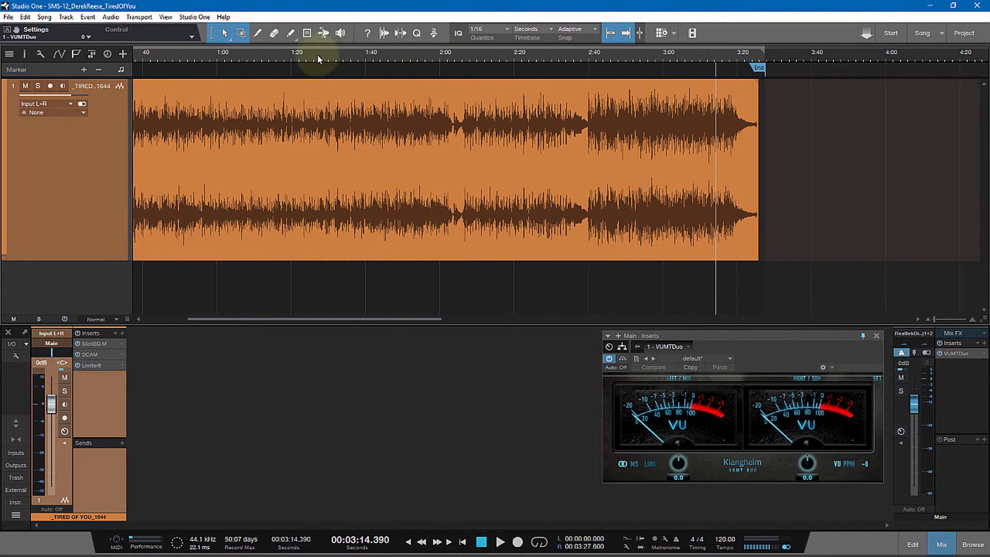
pyautogui.moveTo(307, 55)
pyautogui.mouseDown()
pyautogui.moveTo(568, 51)
pyautogui.moveTo(535, 60)
pyautogui.mouseUp()
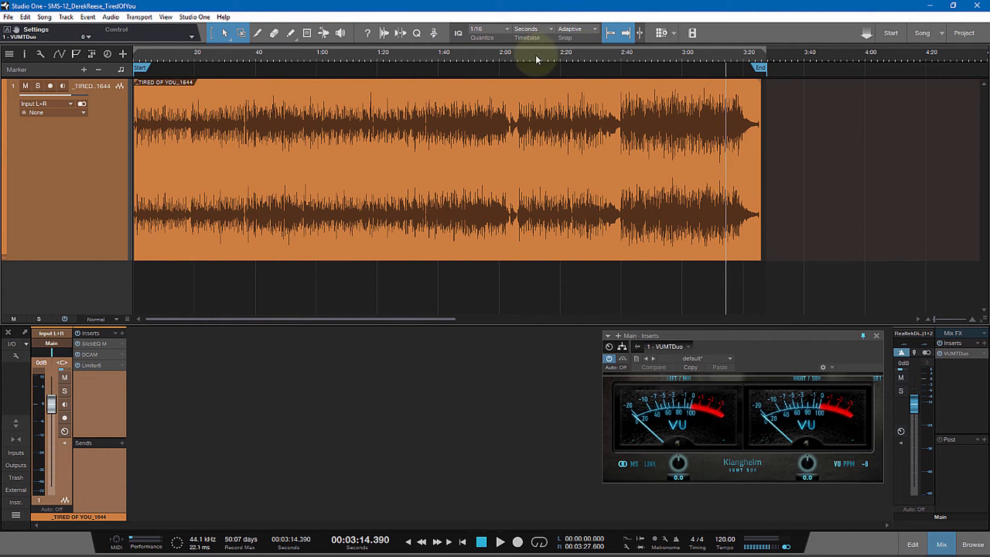
# - Open the Limiter6 insert on the track and arrange it beside the VUMTDuo meter
pyautogui.click(93, 366)
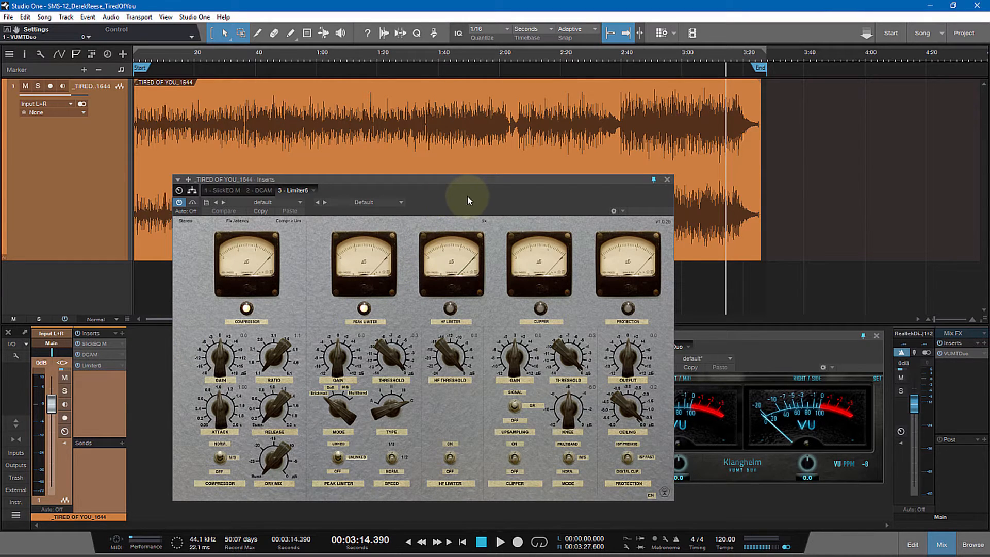
pyautogui.moveTo(467, 196); pyautogui.dragTo(466, 193)
pyautogui.moveTo(778, 335); pyautogui.dragTo(822, 370)
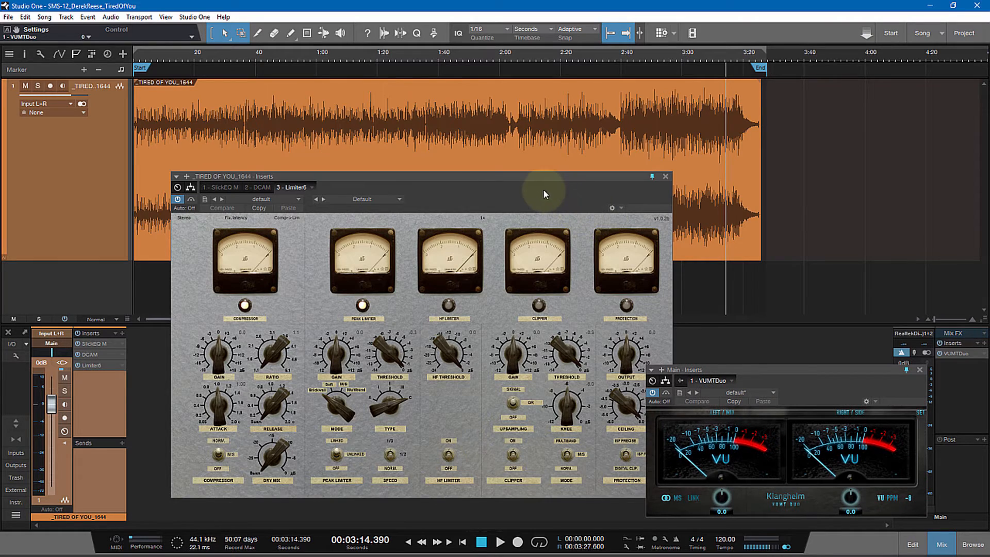
pyautogui.moveTo(543, 186); pyautogui.dragTo(510, 211)
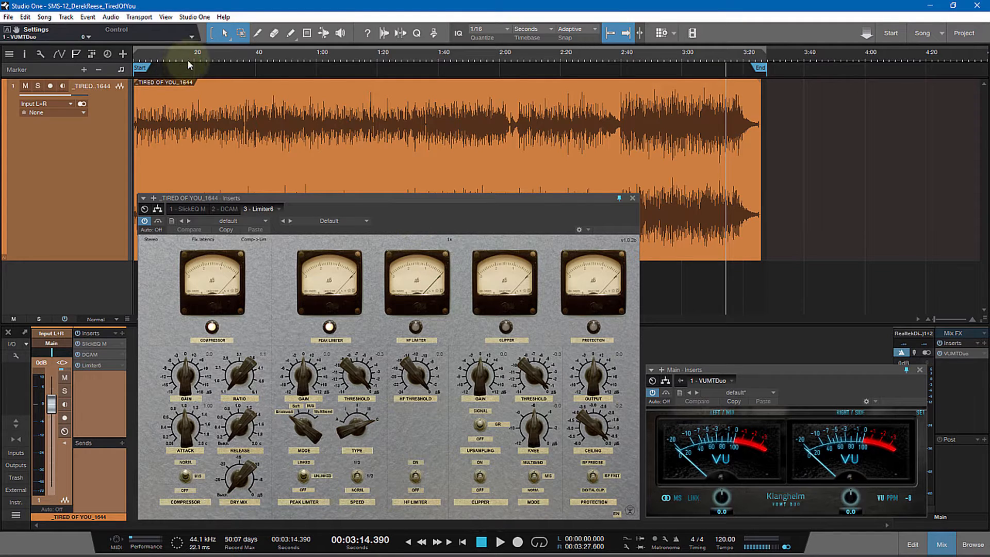
# - During playback from 11 seconds, enable Limiter6's protection in ISP Precise mode and set the peak limiter gain to 6.5 dB
pyautogui.click(166, 62)
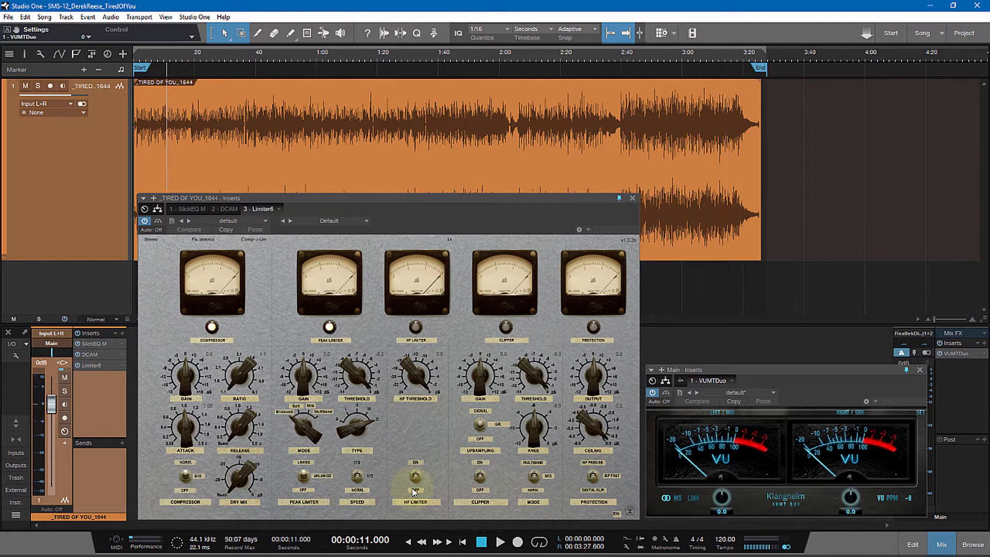
pyautogui.click(500, 543)
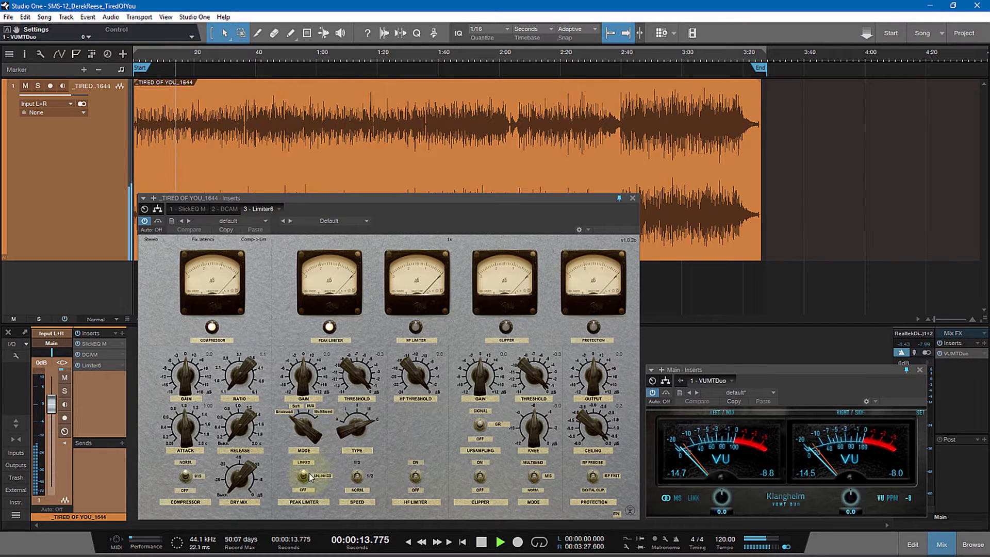
pyautogui.click(593, 472)
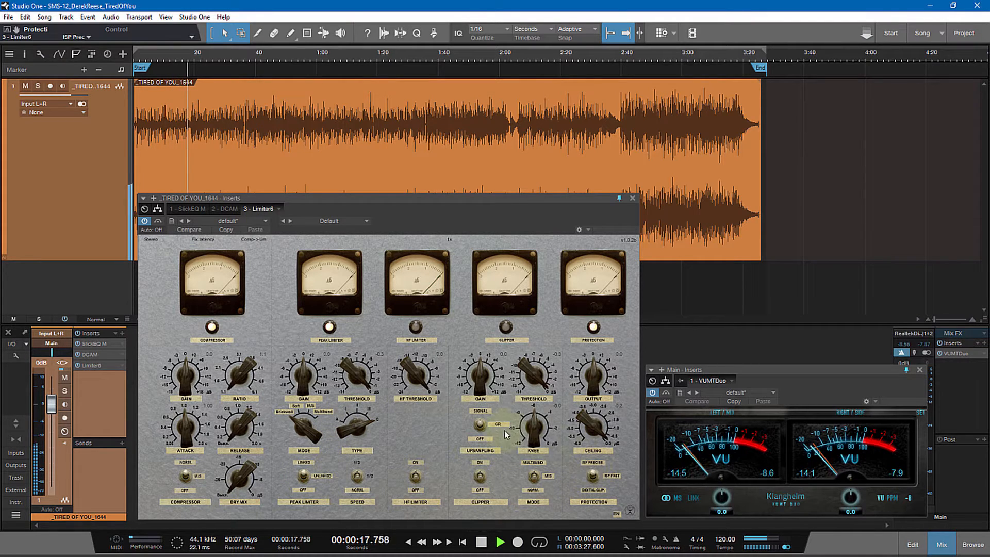
pyautogui.moveTo(303, 373); pyautogui.dragTo(301, 374)
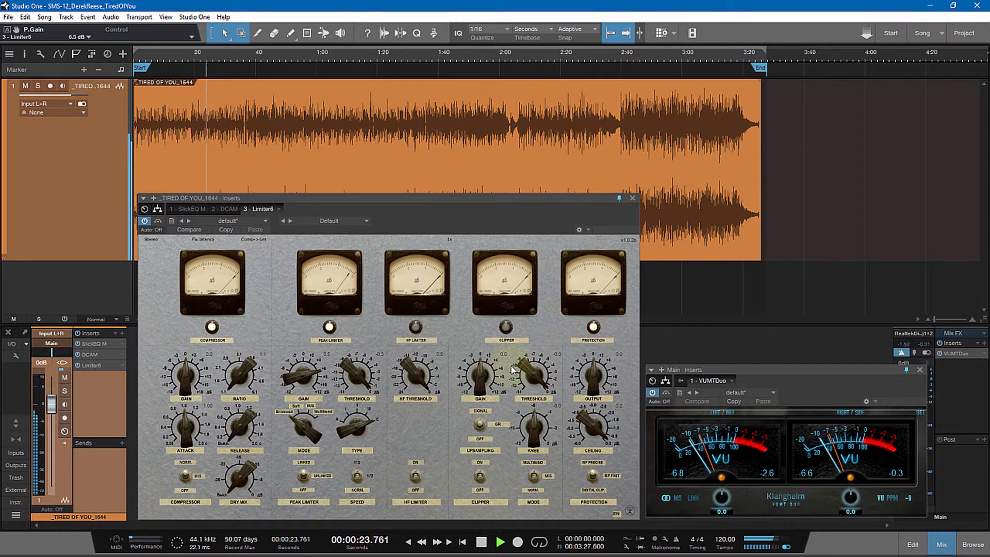
# - Enable the Limiter6 clipper with a knee of -8.3 dB and a gain of 1.1 dB
pyautogui.click(481, 480)
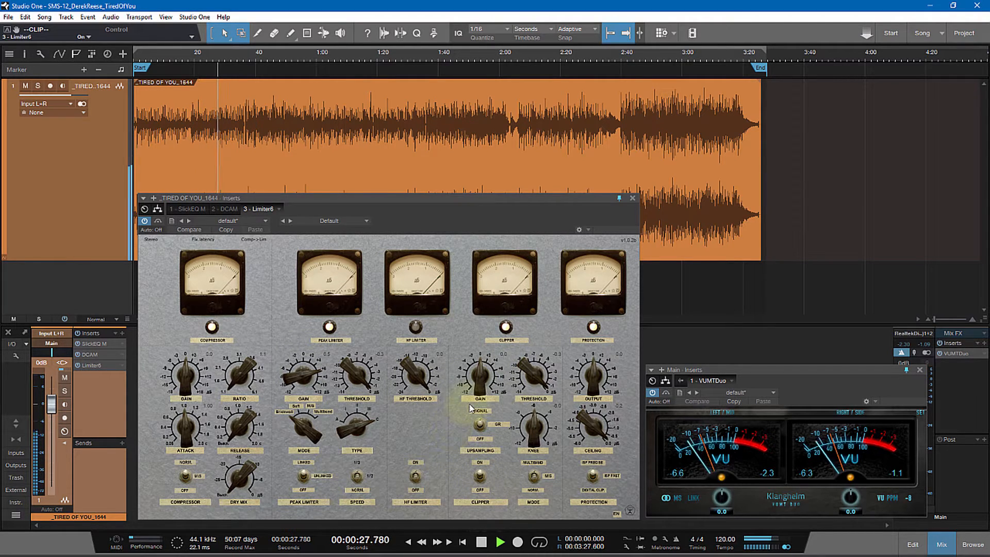
pyautogui.moveTo(535, 429)
pyautogui.mouseDown()
pyautogui.moveTo(541, 444)
pyautogui.moveTo(540, 436)
pyautogui.mouseUp()
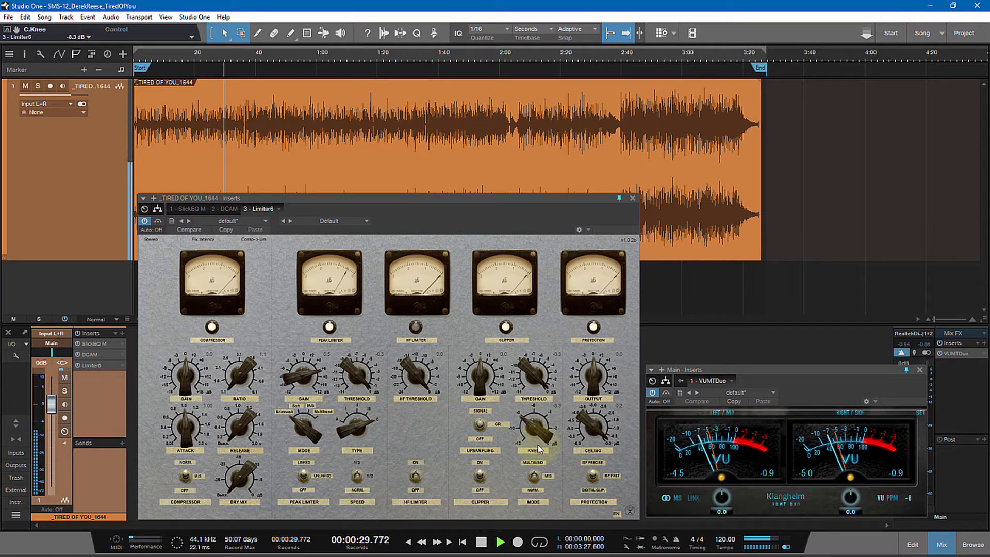
pyautogui.moveTo(481, 389); pyautogui.dragTo(478, 382)
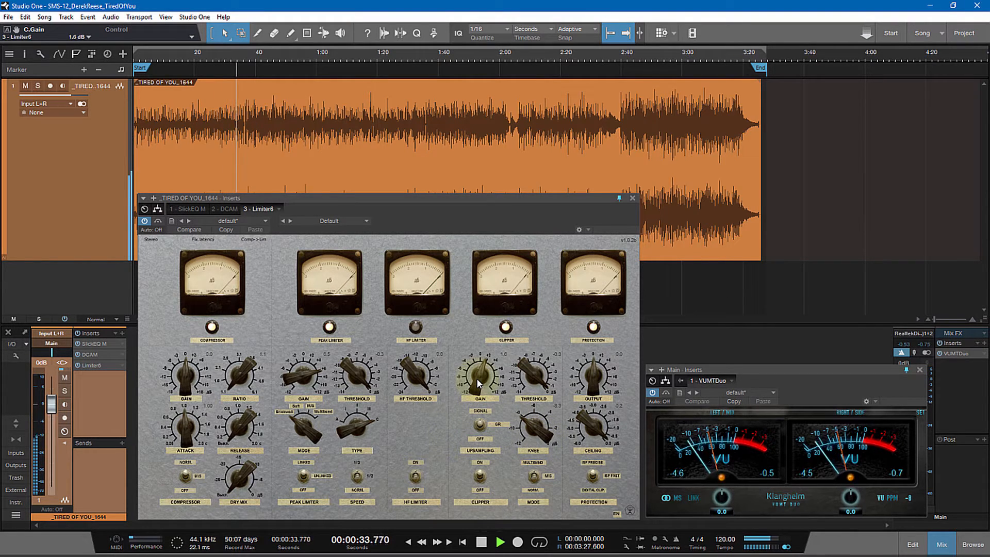
pyautogui.moveTo(479, 383); pyautogui.dragTo(478, 392)
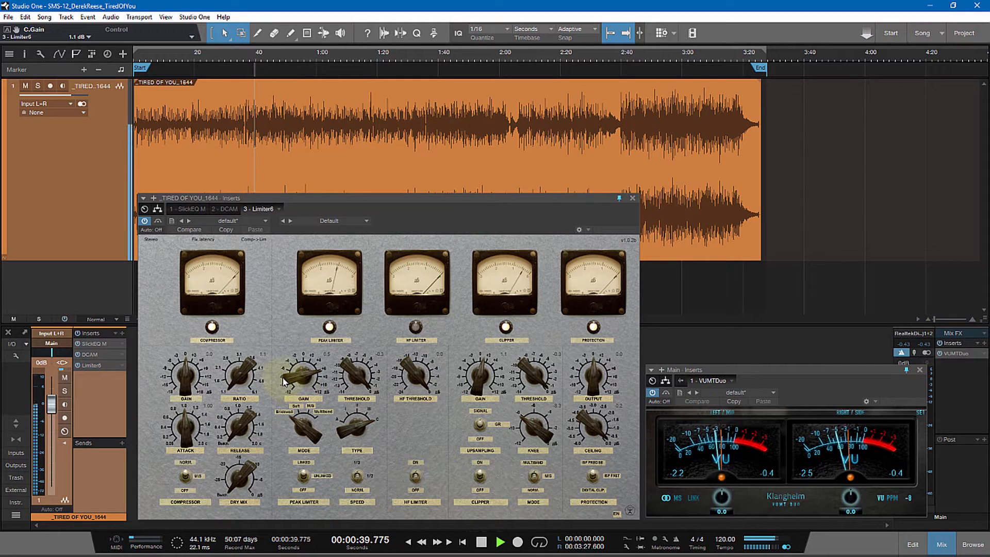
# - Set the peak limiter's gain to 5.3 dB and threshold to 0.0 dB, and bypass the Limiter6 compressor section
pyautogui.moveTo(288, 388); pyautogui.dragTo(322, 404)
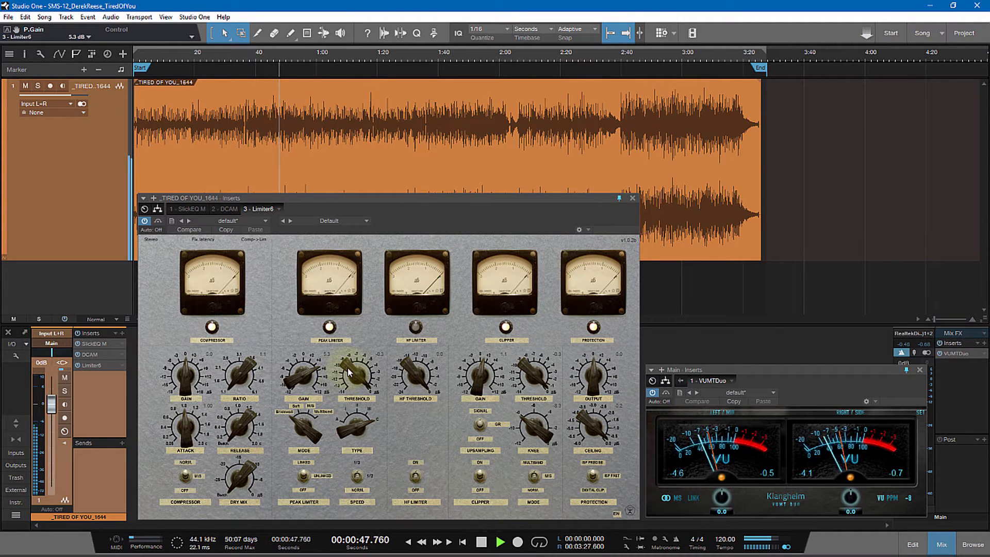
pyautogui.moveTo(349, 370); pyautogui.dragTo(360, 383)
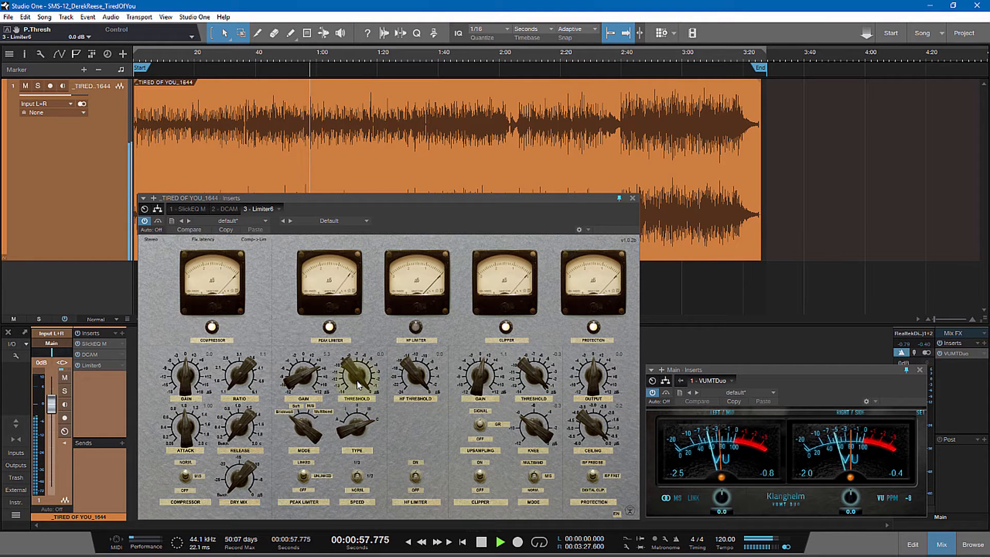
pyautogui.click(448, 59)
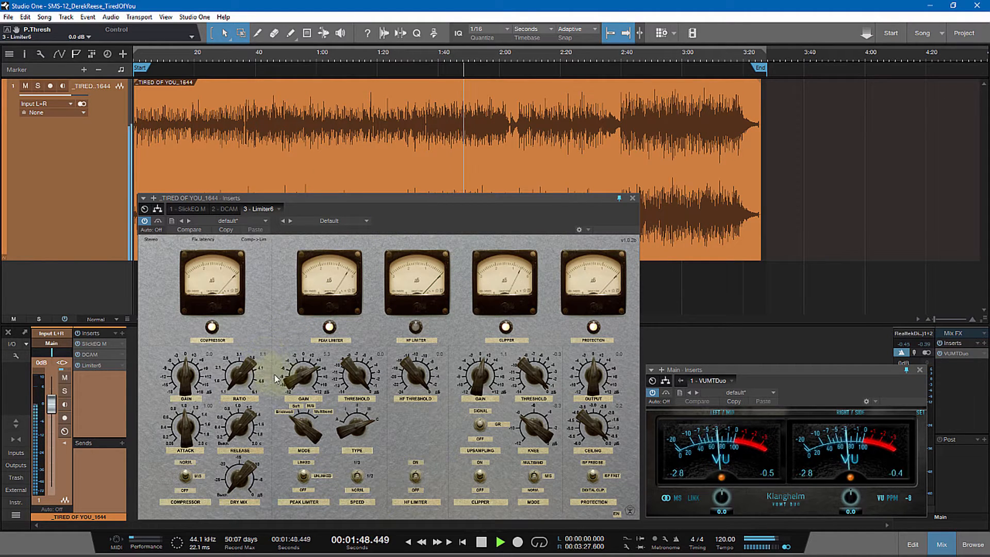
pyautogui.click(189, 476)
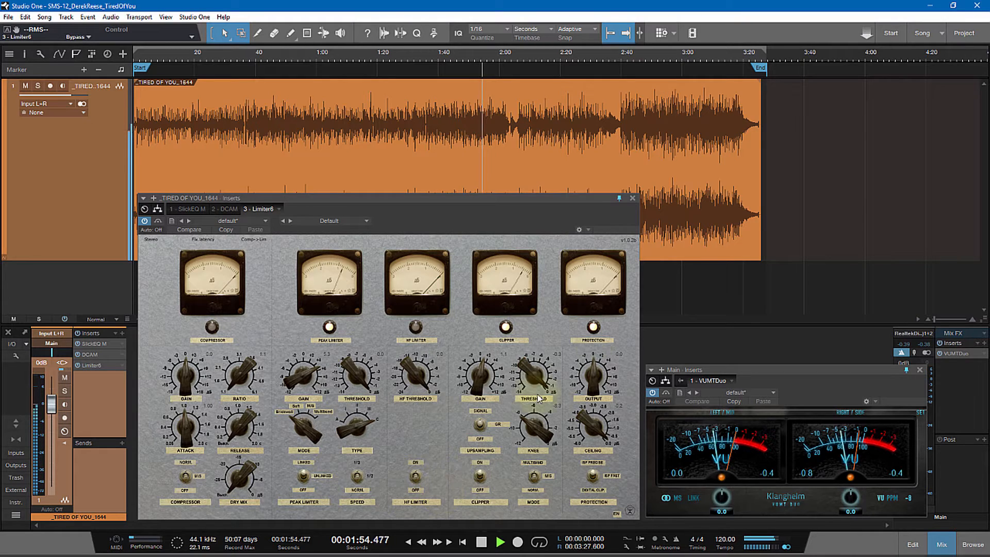
# - Audition the loud section from about 2:40, set the clipper threshold to 0.0 dB, and stop playback
pyautogui.click(625, 61)
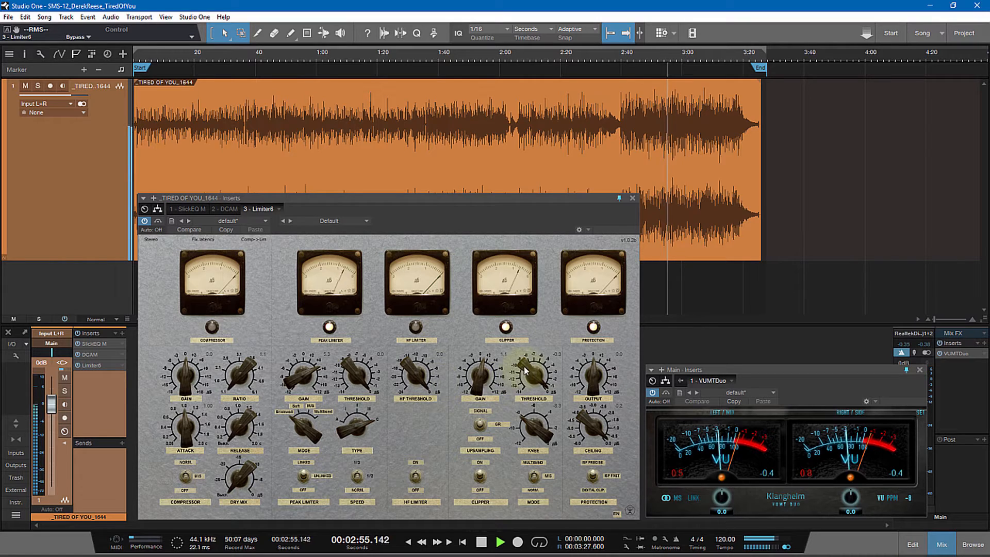
pyautogui.moveTo(529, 375); pyautogui.dragTo(518, 342)
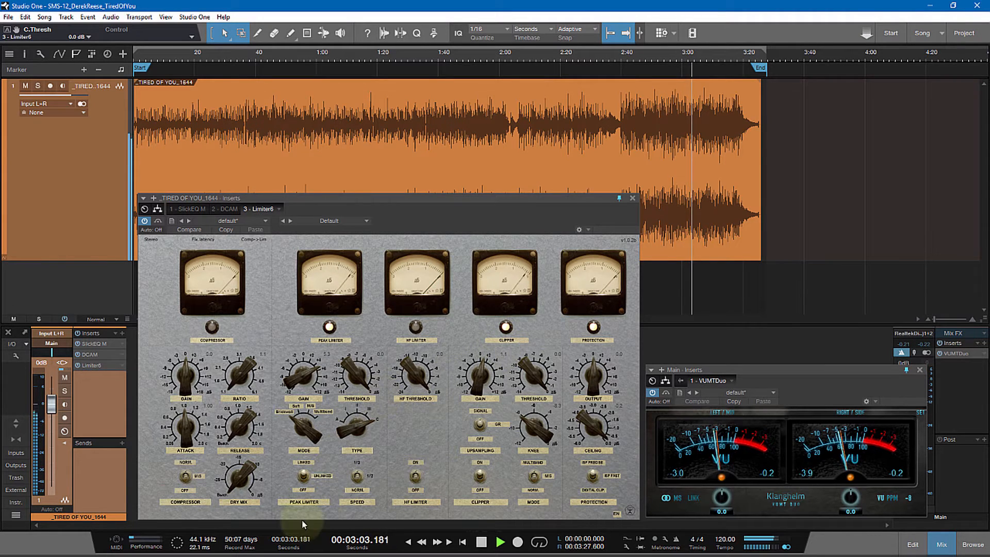
pyautogui.click(481, 542)
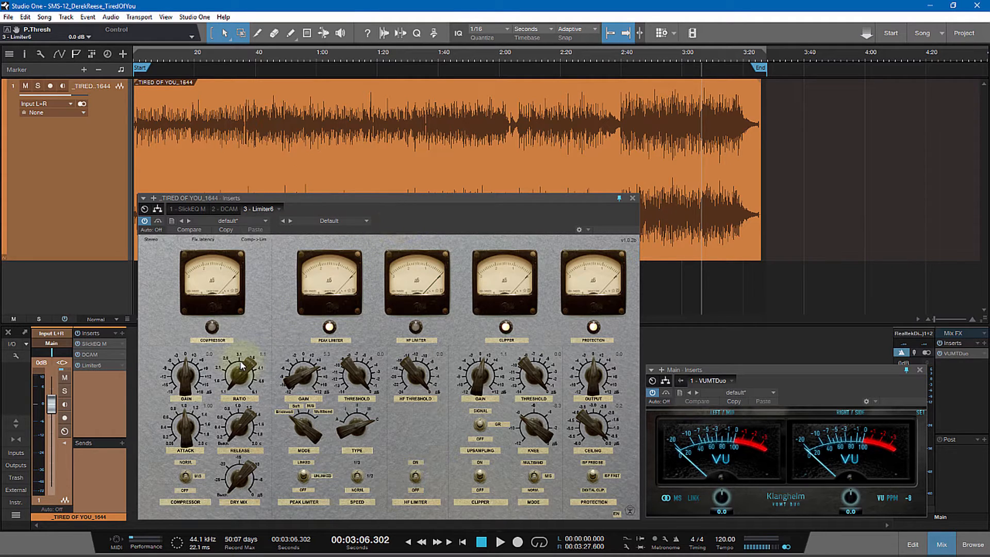
# - Open the SlickEQ M insert, switch its automatic gain off, and place its window clear of the limiter's controls
pyautogui.click(93, 344)
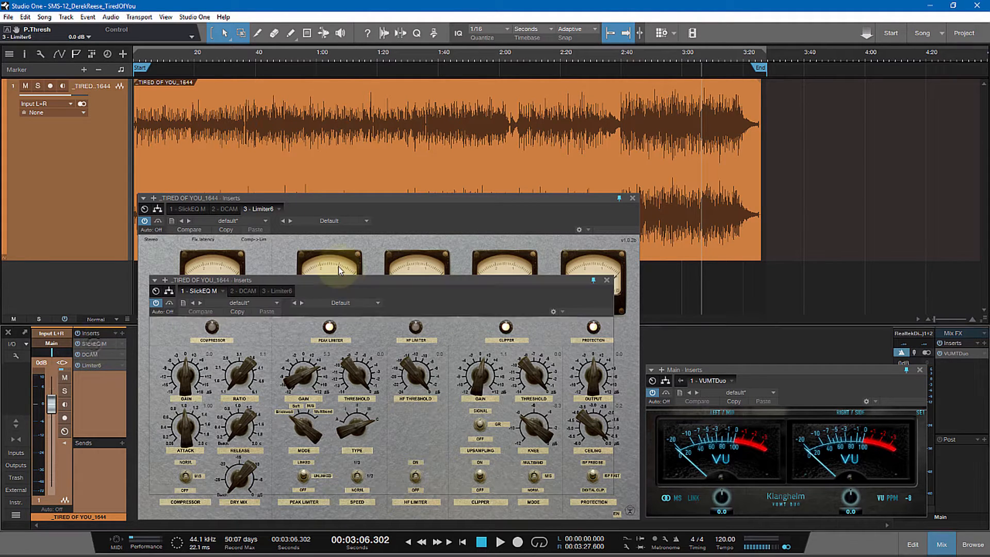
pyautogui.moveTo(399, 285); pyautogui.dragTo(447, 233)
pyautogui.moveTo(427, 273); pyautogui.dragTo(507, 133)
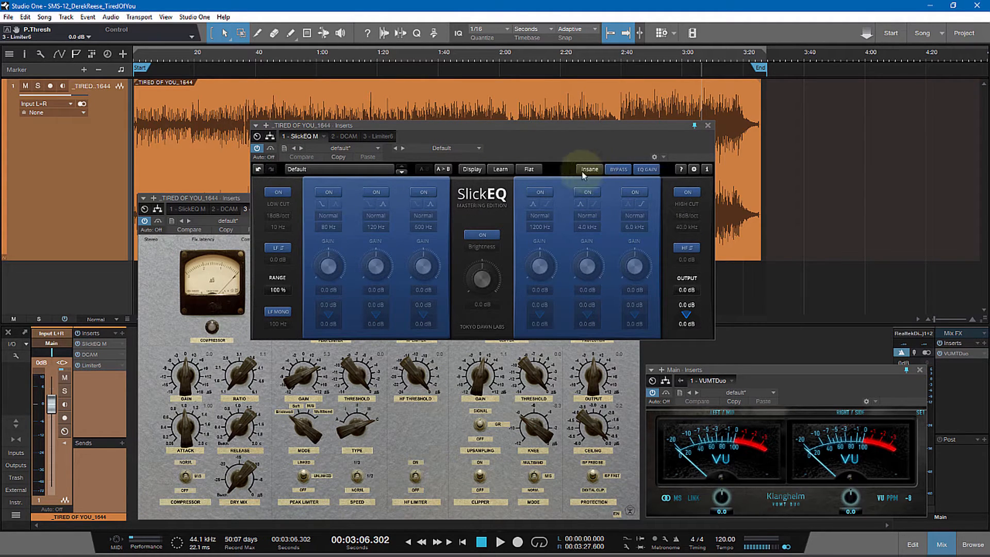
pyautogui.click(647, 170)
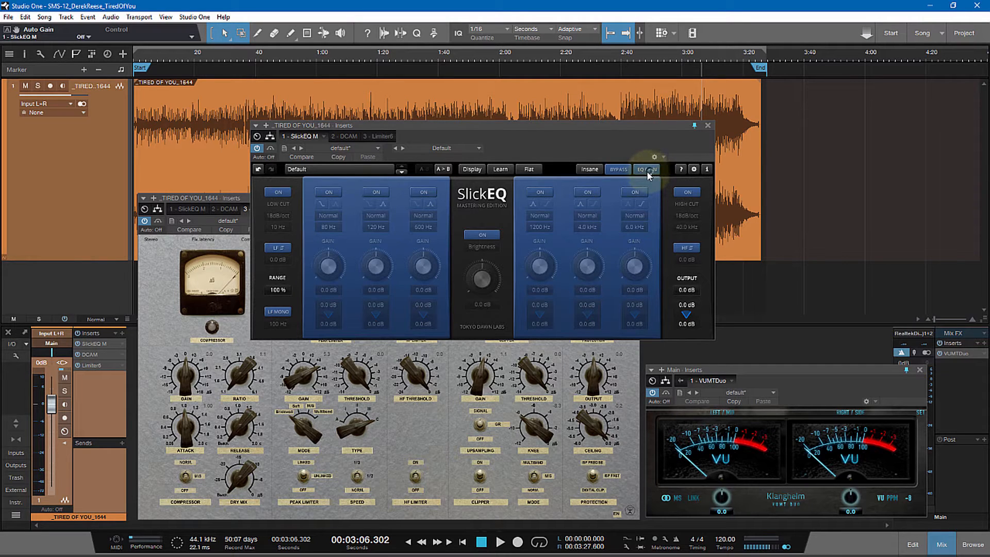
pyautogui.moveTo(598, 148); pyautogui.dragTo(749, 156)
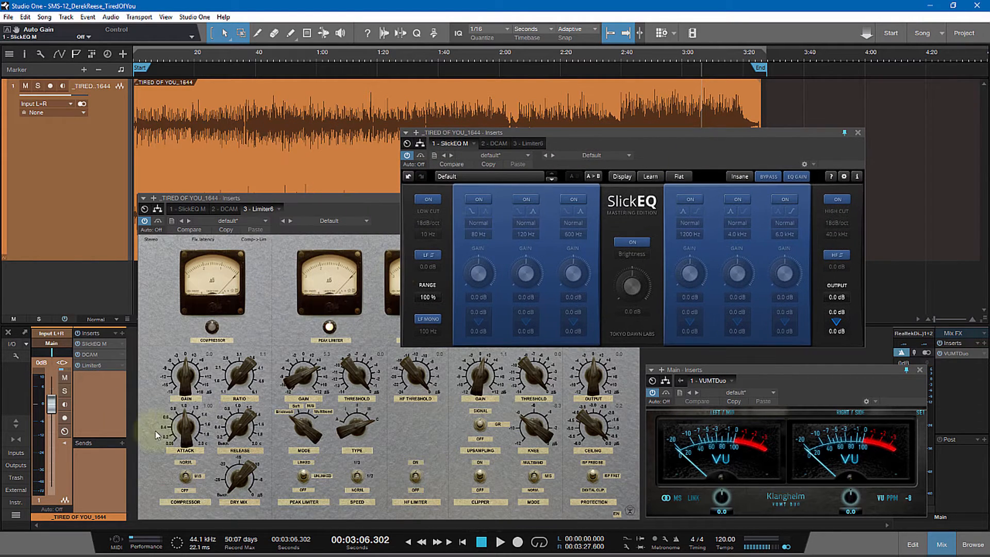
# - Open the DCAM FreeComp insert, look over its compressor and master gain controls, and close it again
pyautogui.click(93, 355)
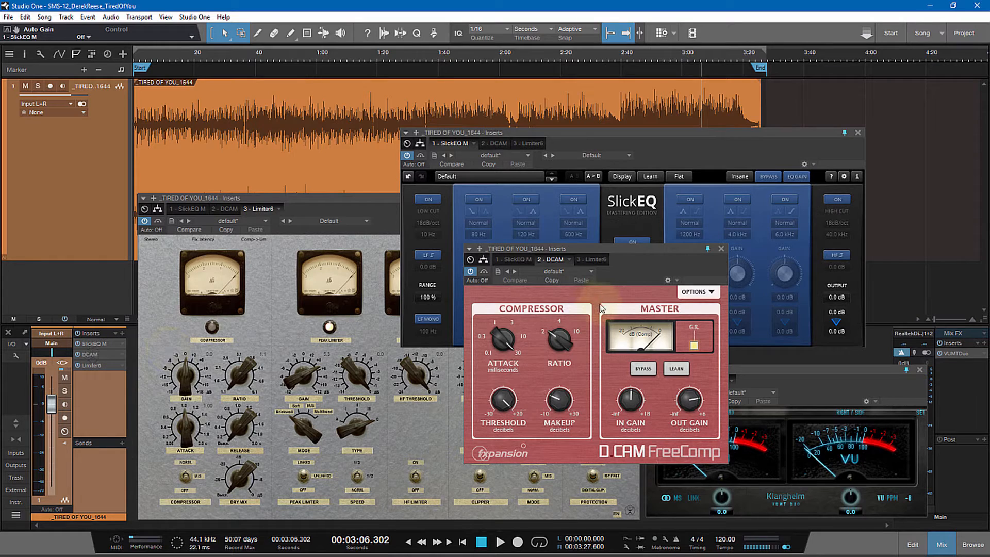
pyautogui.moveTo(504, 401); pyautogui.dragTo(503, 375)
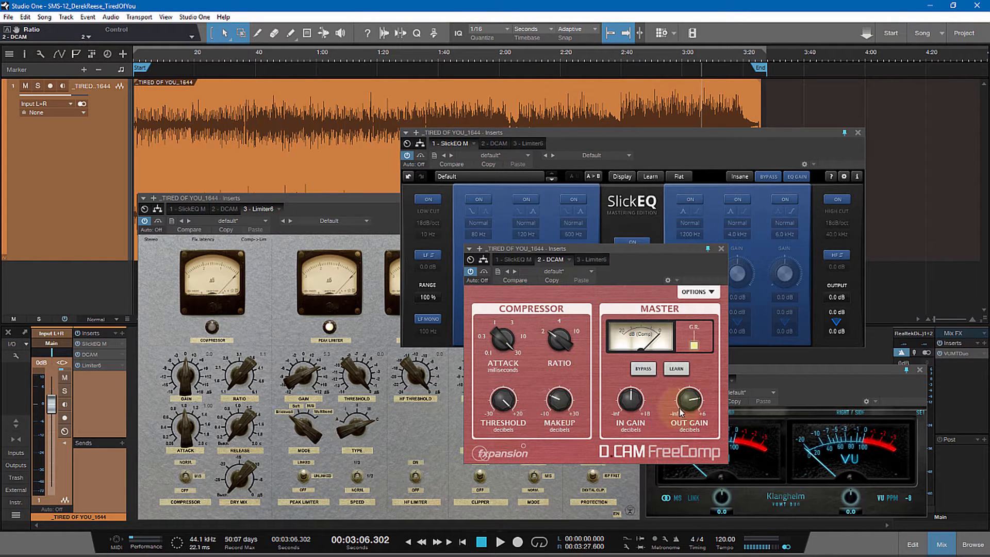
pyautogui.moveTo(649, 264); pyautogui.dragTo(251, 64)
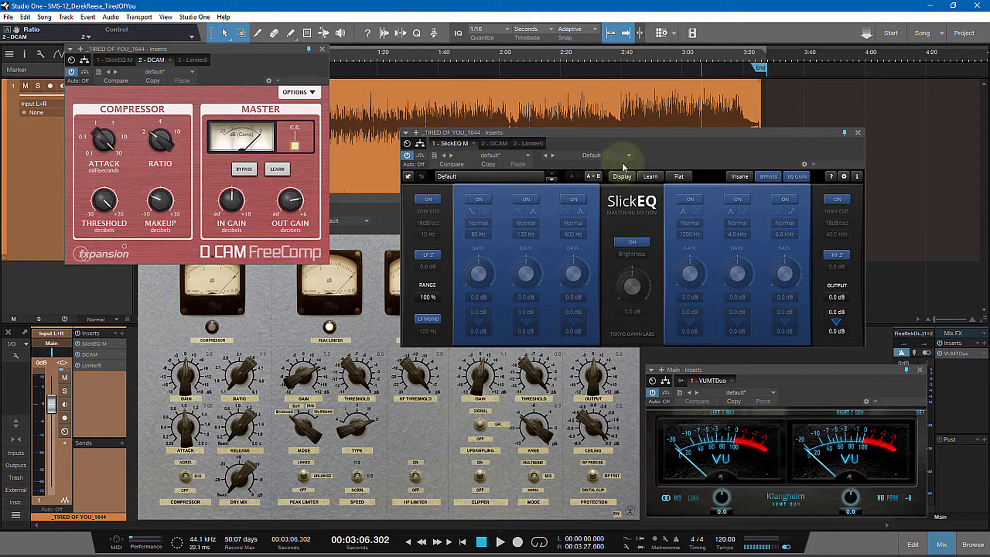
pyautogui.moveTo(665, 148)
pyautogui.mouseDown()
pyautogui.moveTo(645, 159)
pyautogui.moveTo(646, 151)
pyautogui.mouseUp()
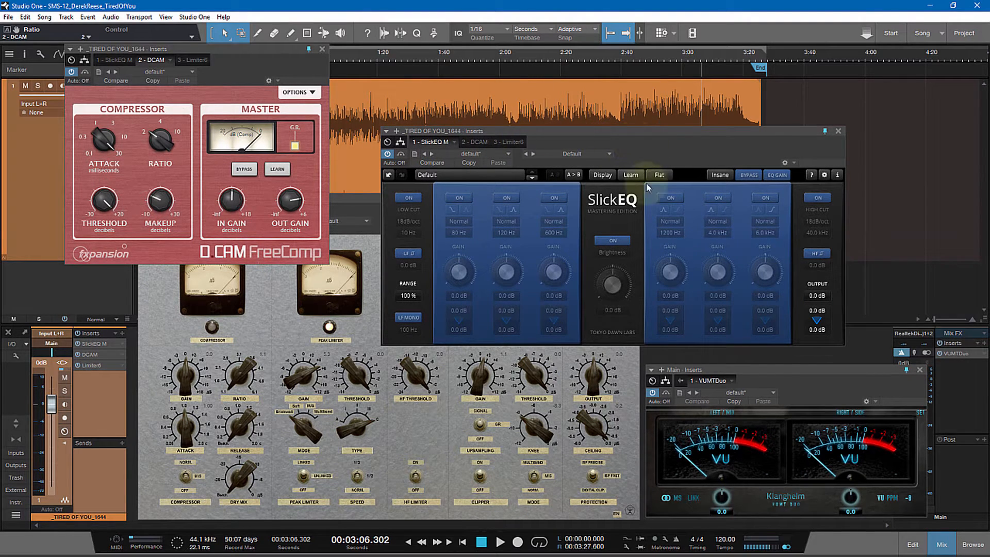
pyautogui.click(322, 50)
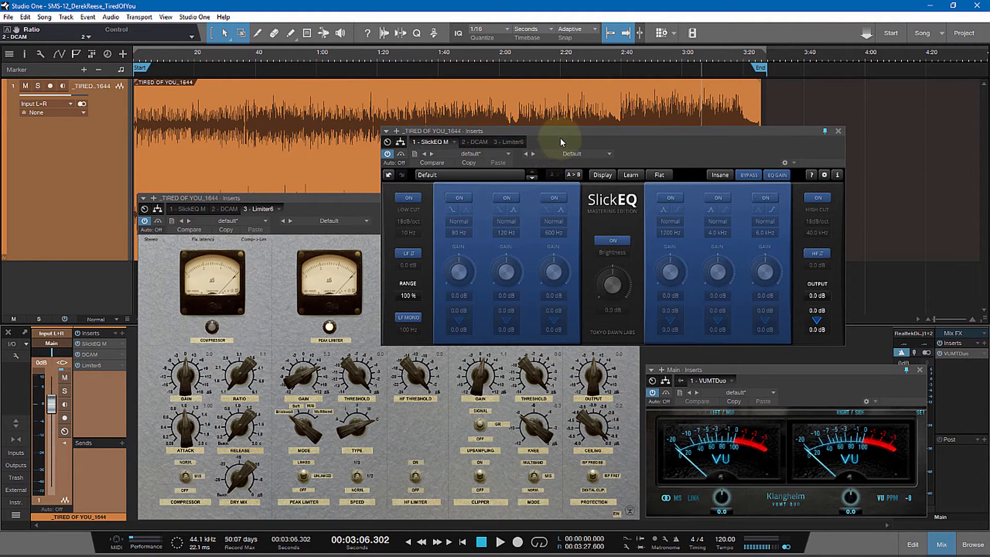
# - Move the SlickEQ M window clear of more of the limiter's meters and play the song from about 0:37
pyautogui.moveTo(561, 142); pyautogui.dragTo(637, 155)
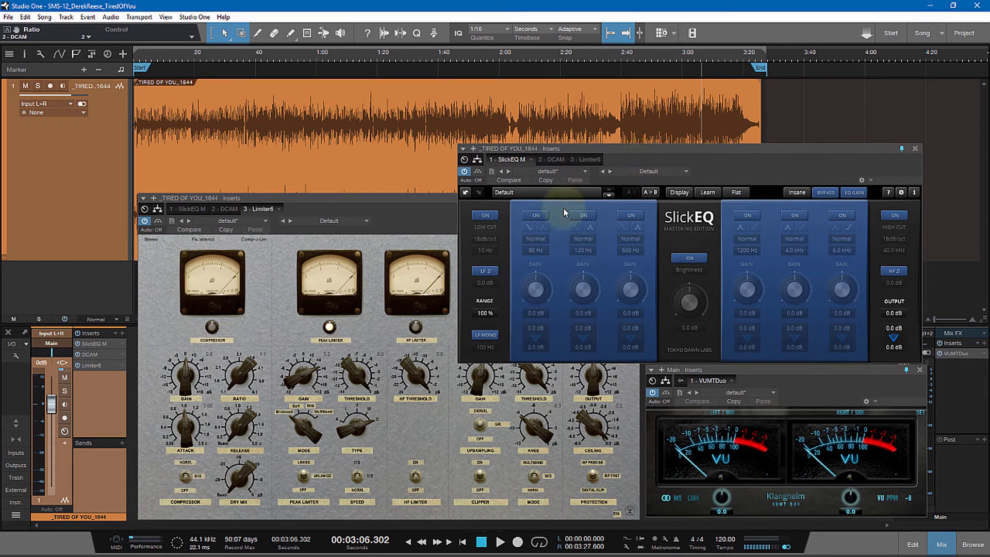
pyautogui.click(250, 63)
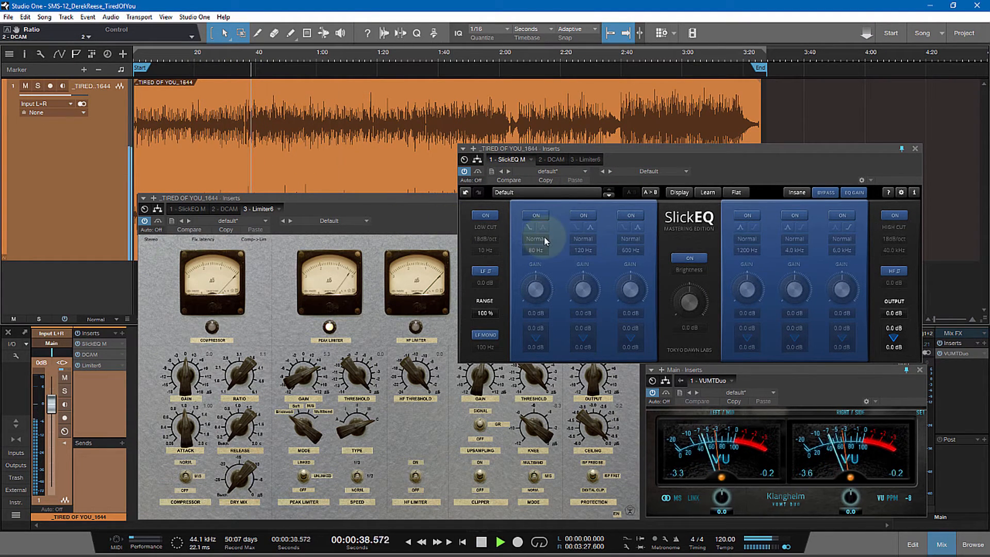
pyautogui.moveTo(710, 157); pyautogui.dragTo(734, 133)
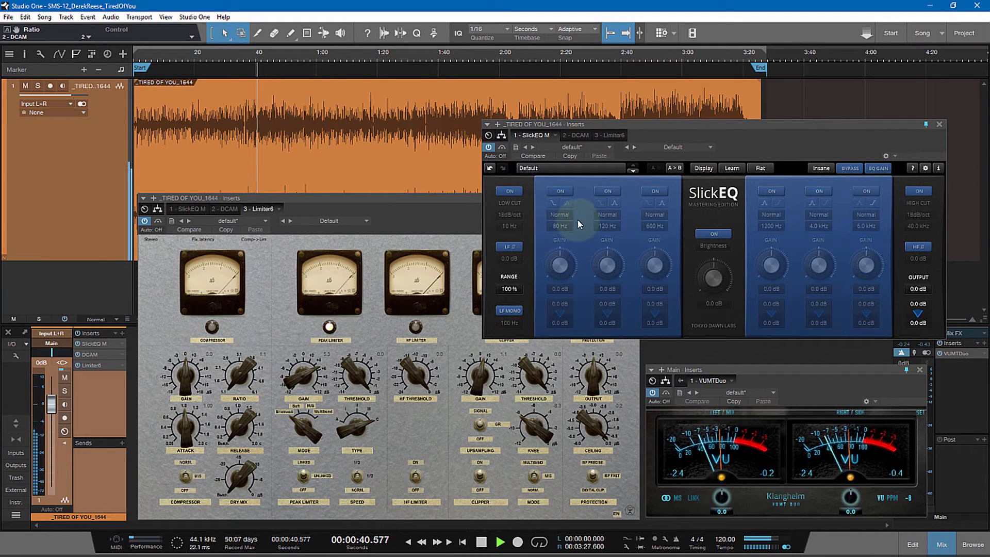
# - Enable SlickEQ M's first low band, set its slope to Shallow I and its gain to 1.5 dB
pyautogui.click(562, 195)
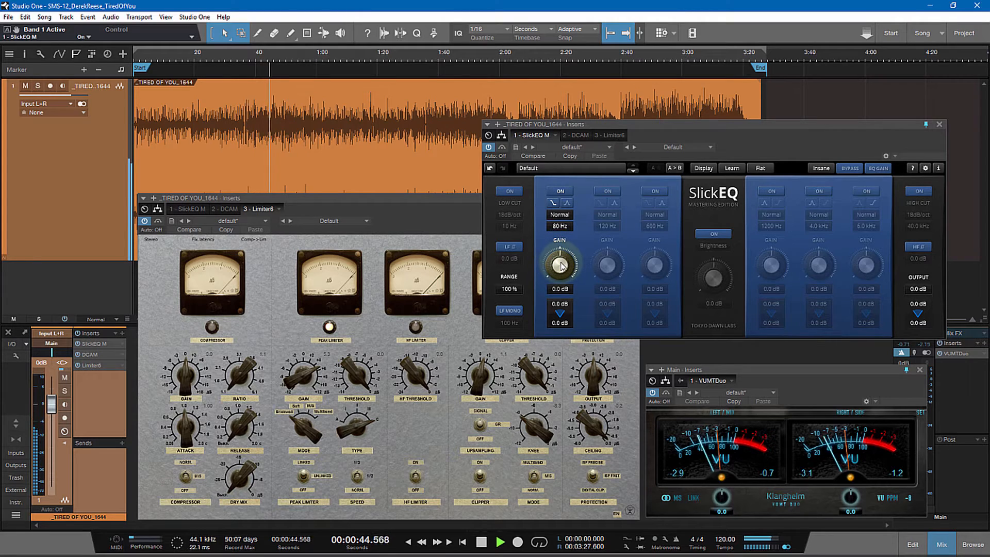
pyautogui.moveTo(561, 265); pyautogui.dragTo(564, 261)
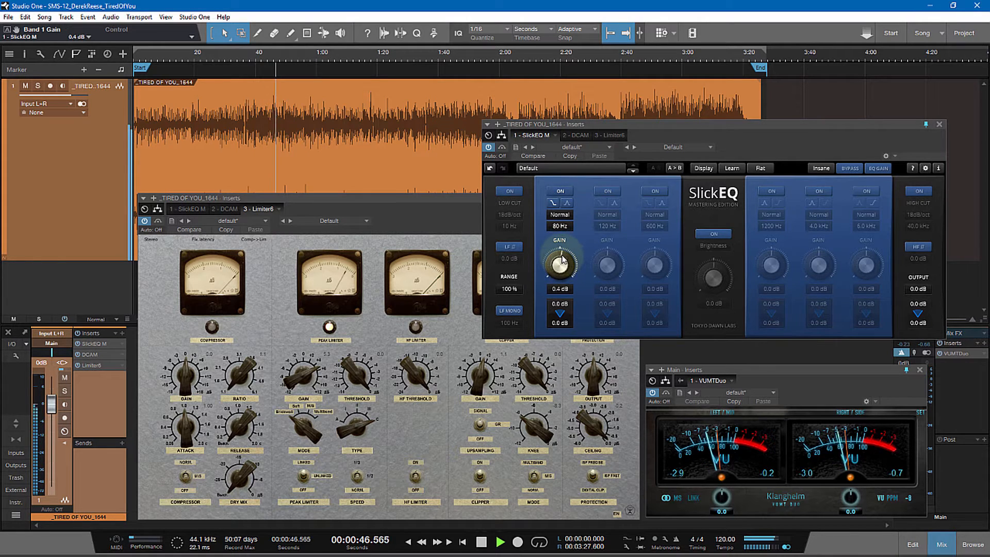
pyautogui.click(559, 214)
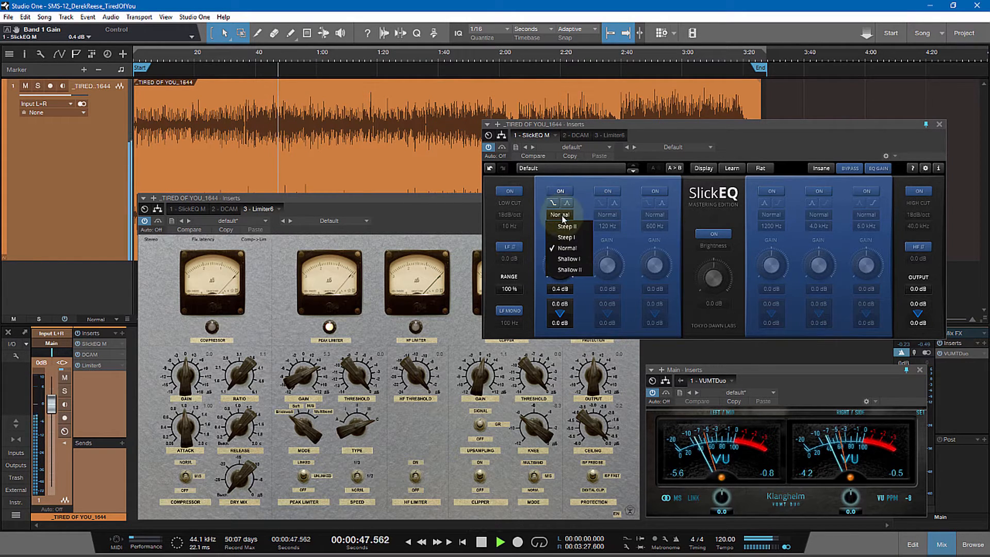
pyautogui.click(568, 258)
pyautogui.moveTo(561, 267); pyautogui.dragTo(562, 262)
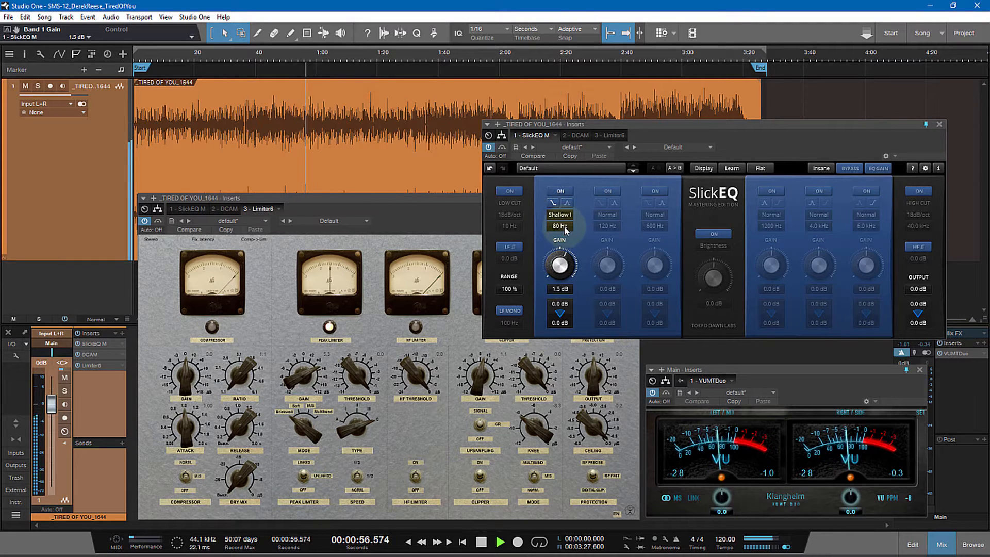
# - Set the first low band's frequency to 90 Hz and its gain to 2.6 dB
pyautogui.moveTo(564, 227); pyautogui.dragTo(566, 222)
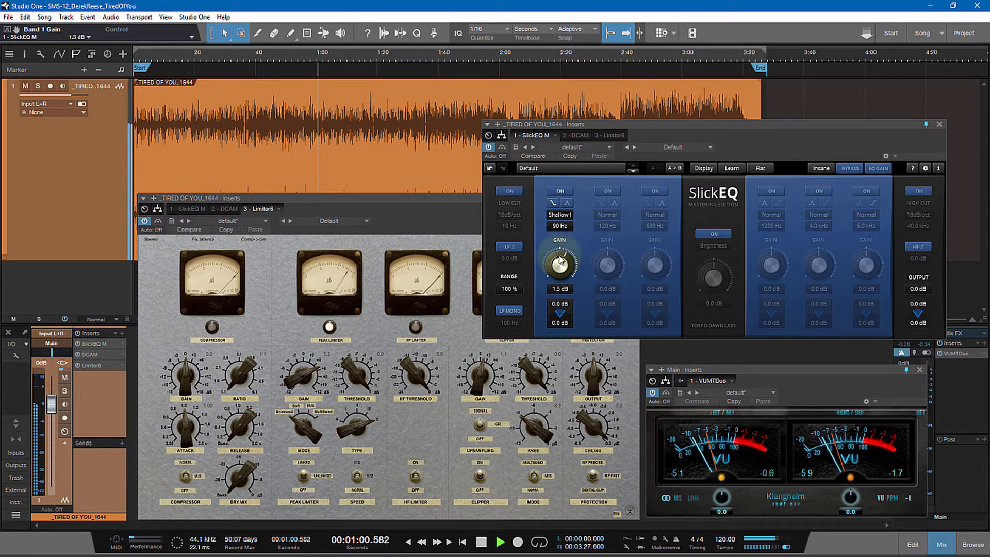
pyautogui.moveTo(561, 262); pyautogui.dragTo(562, 243)
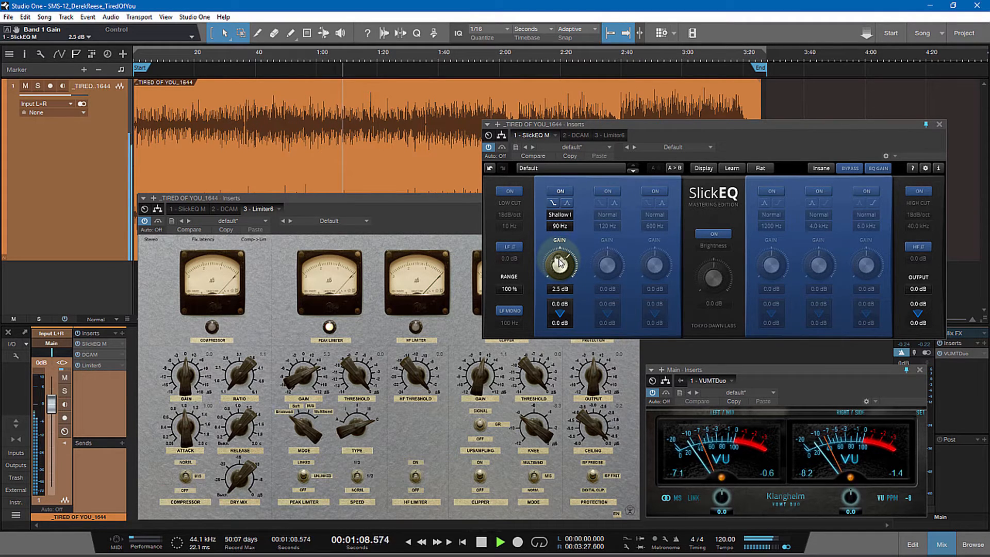
pyautogui.moveTo(561, 264); pyautogui.dragTo(562, 261)
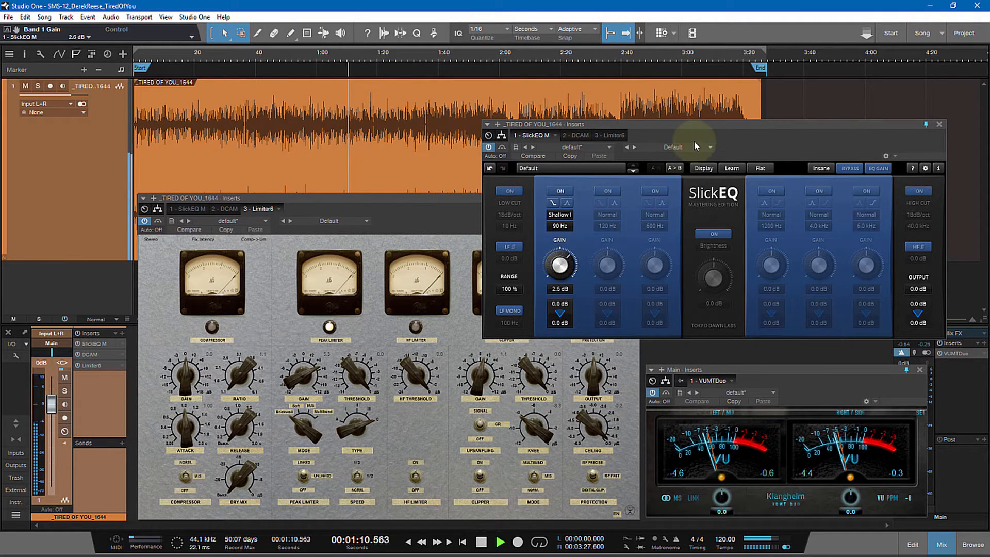
# - Compare the playing song with and without SlickEQ M by bypassing the plug-in twice, leaving it active
pyautogui.click(502, 147)
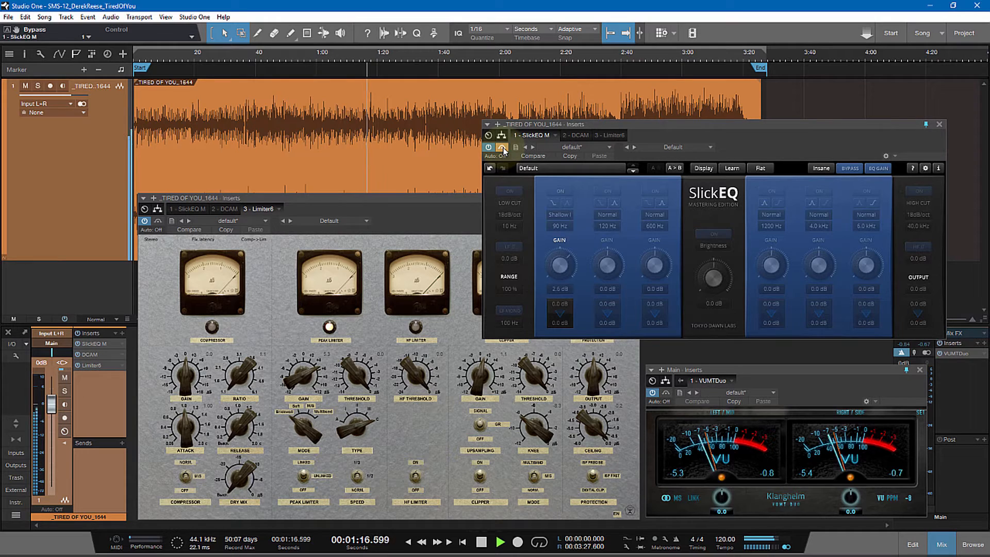
pyautogui.click(503, 148)
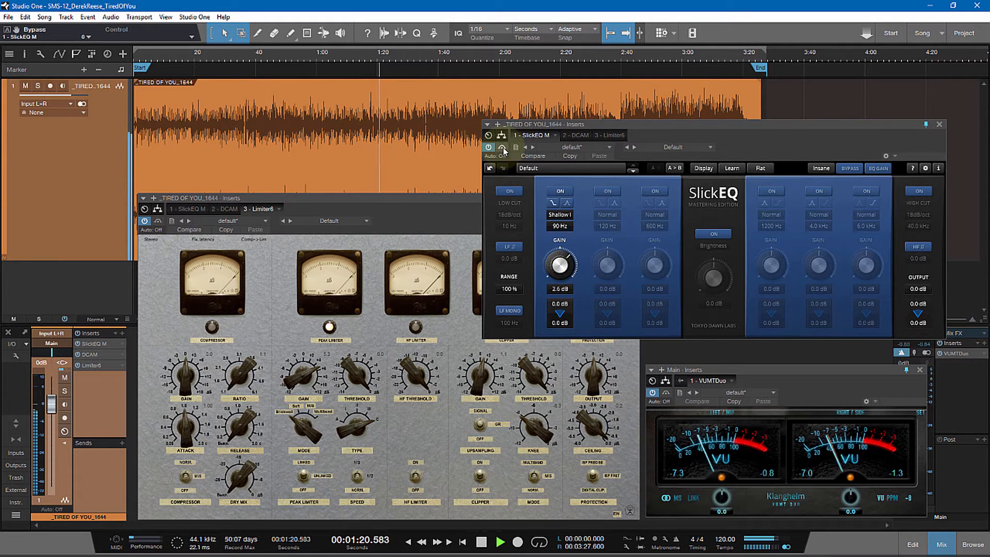
pyautogui.click(503, 148)
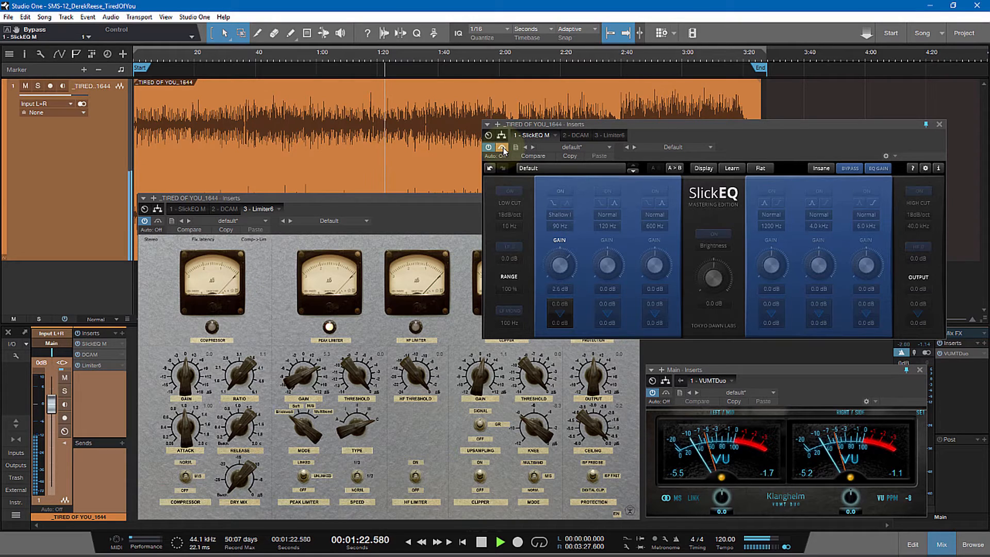
pyautogui.click(503, 148)
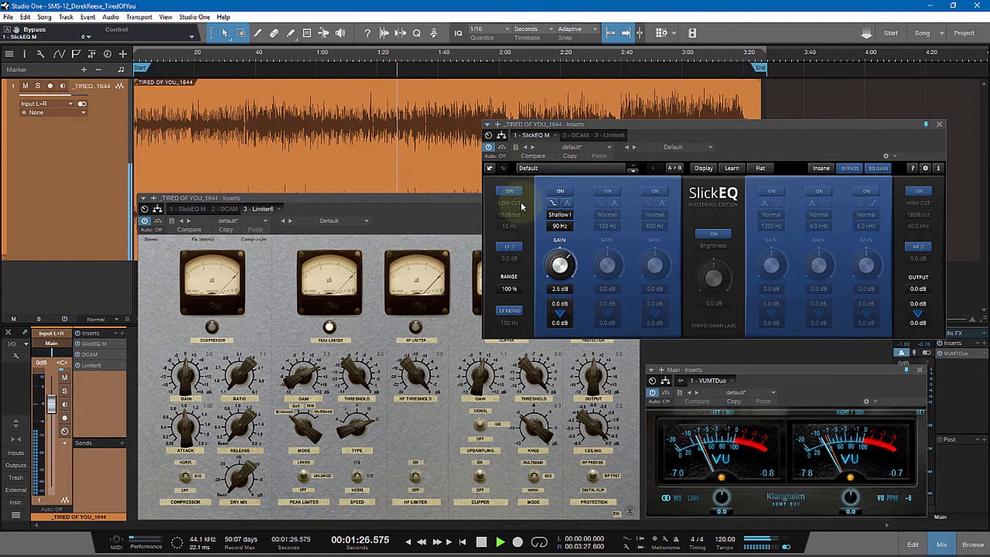
# - Reduce the low band's gain to 2.5 dB, stop playback, and bring the SlickEQ M window back in front
pyautogui.moveTo(558, 259); pyautogui.dragTo(559, 261)
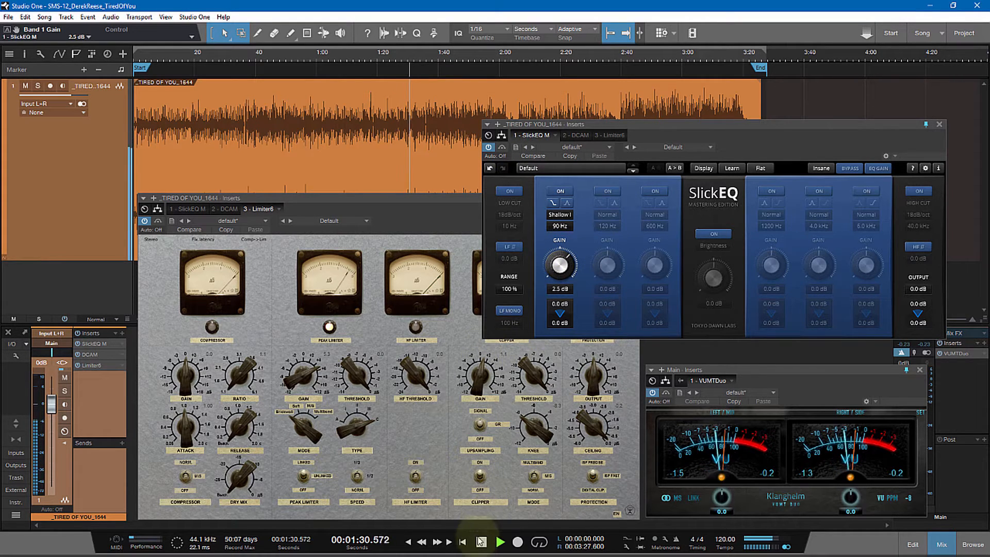
pyautogui.press('space')
pyautogui.click(467, 316)
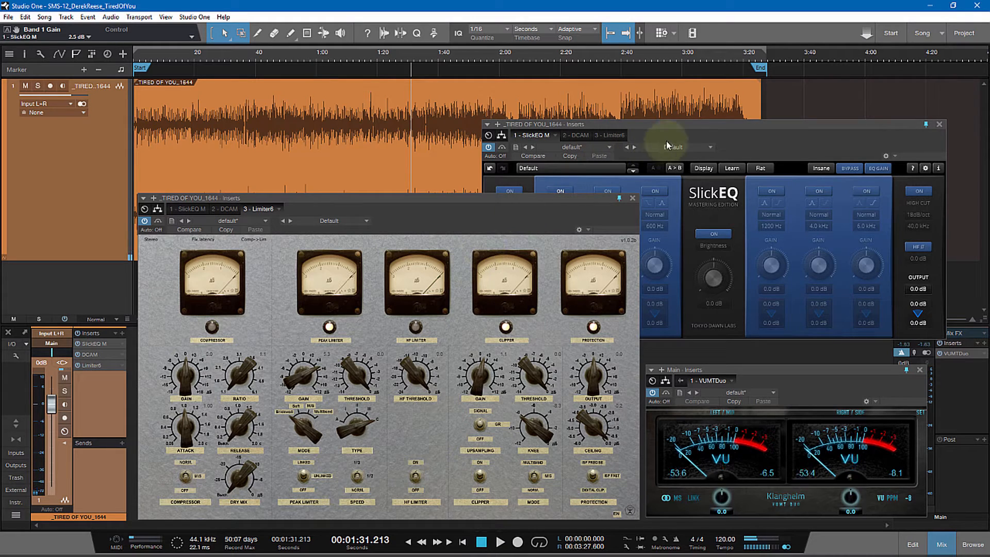
pyautogui.moveTo(693, 133); pyautogui.dragTo(694, 123)
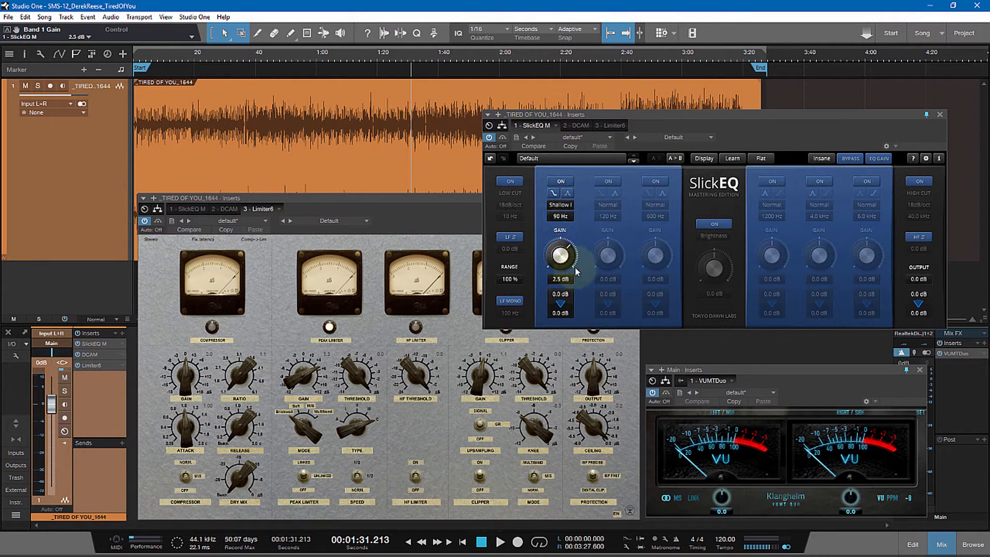
# - Show SlickEQ M's frequency curve display and compare the low band's Normal slope with Shallow I, keeping Shallow I
pyautogui.click(704, 159)
pyautogui.moveTo(734, 132); pyautogui.dragTo(731, 114)
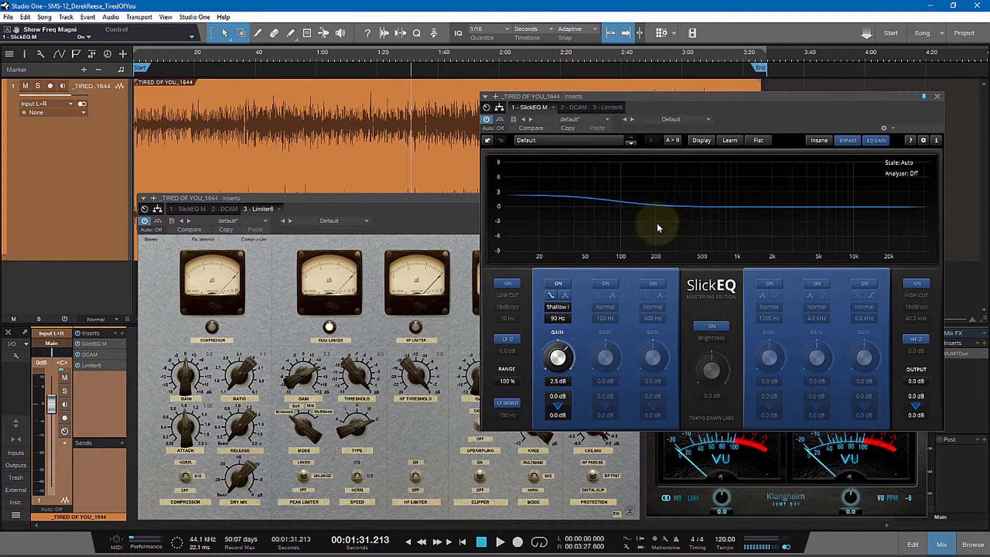
pyautogui.click(559, 307)
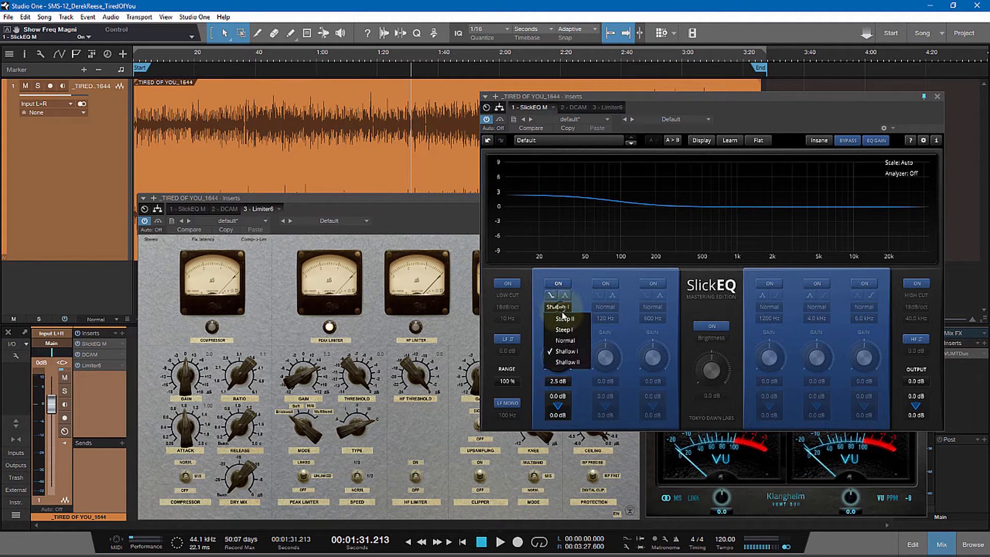
pyautogui.click(569, 341)
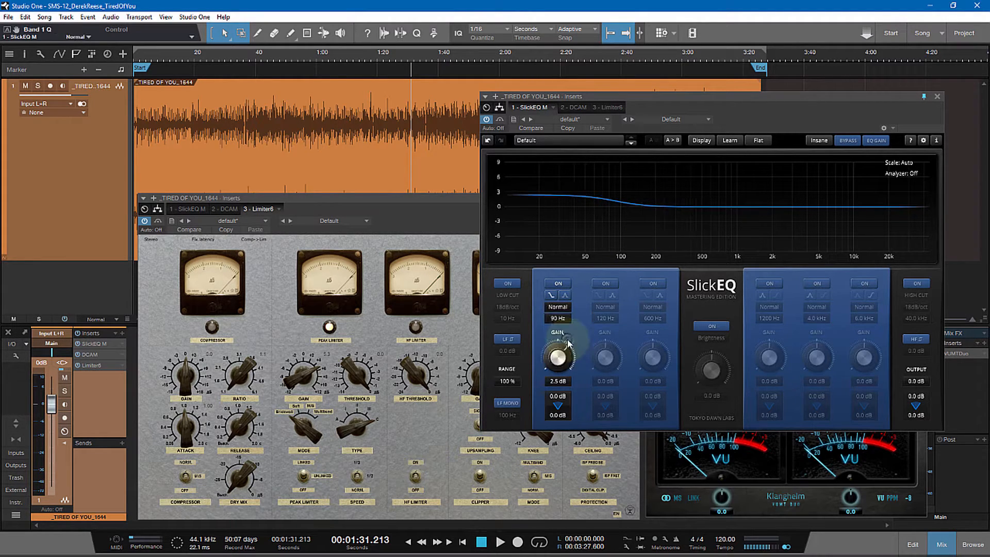
pyautogui.click(564, 311)
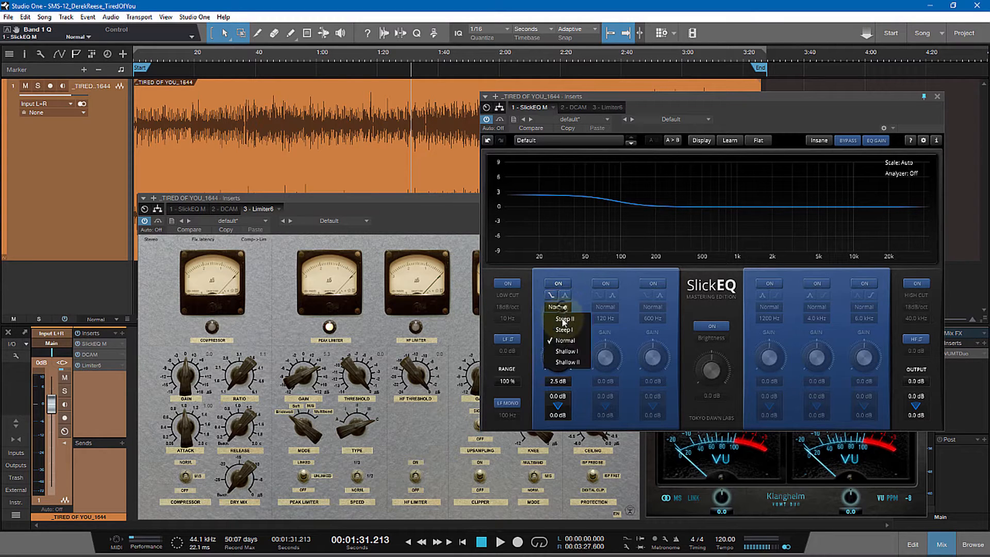
pyautogui.click(567, 352)
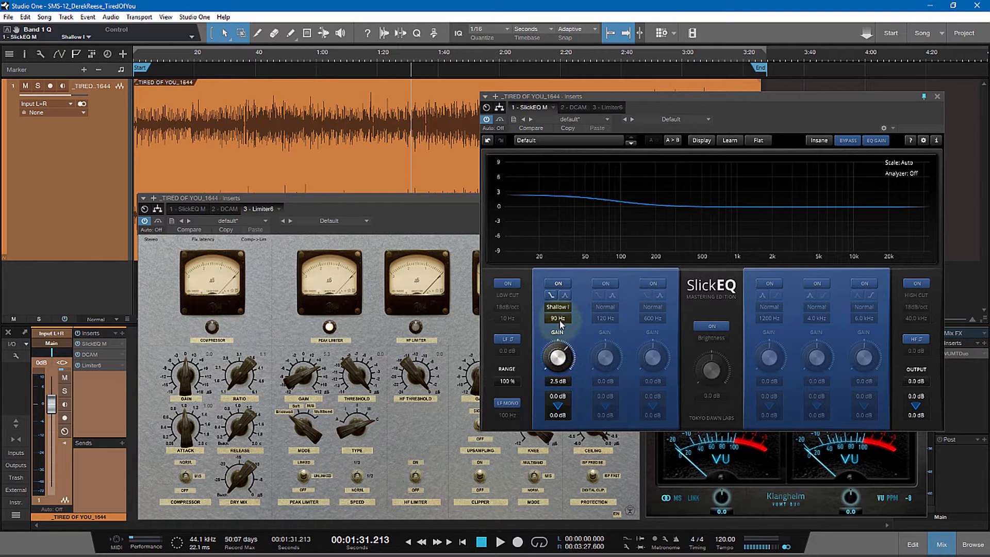
# - Set the low band's frequency to 80 Hz, then hide the curve display and move the SlickEQ M window off the VU meter
pyautogui.moveTo(562, 322); pyautogui.dragTo(558, 332)
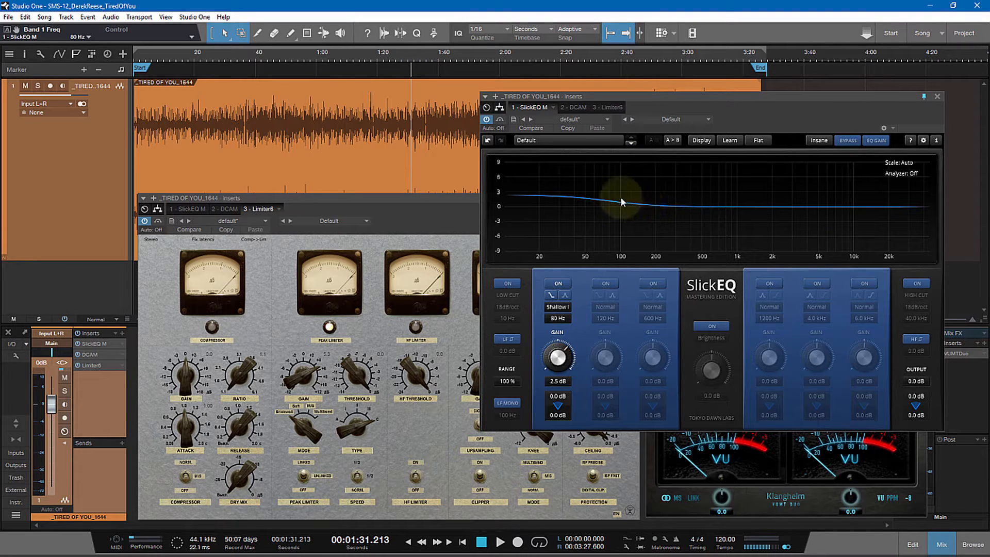
pyautogui.moveTo(749, 114); pyautogui.dragTo(755, 118)
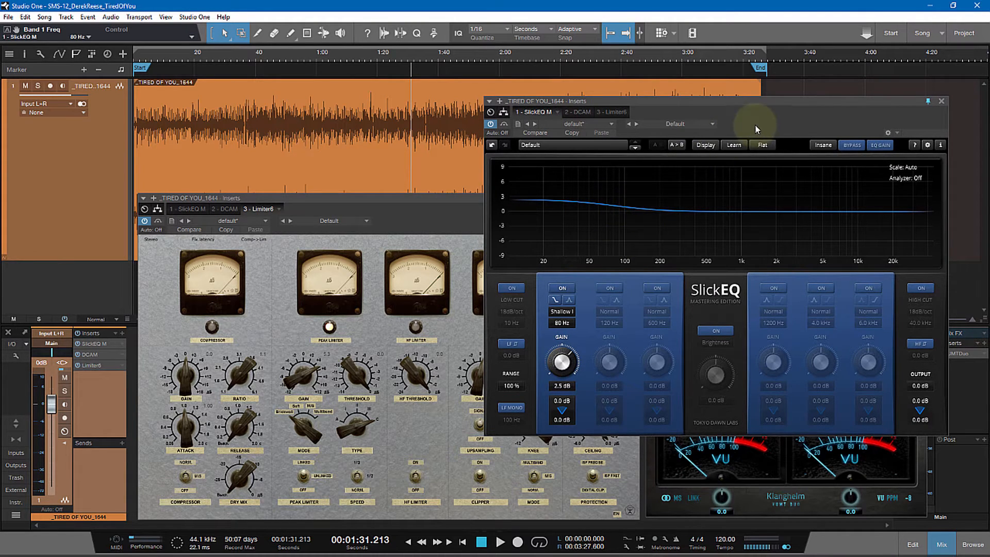
pyautogui.moveTo(755, 125); pyautogui.dragTo(750, 130)
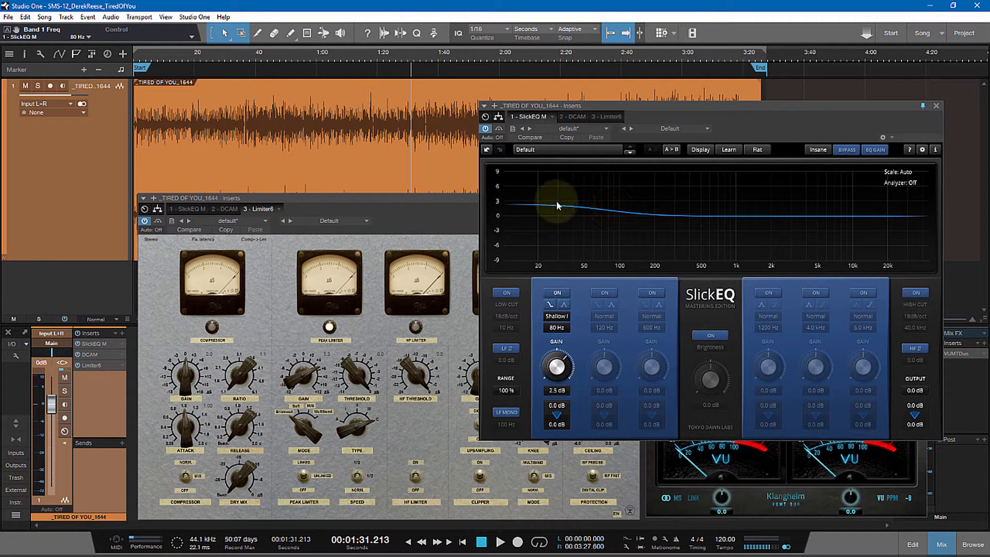
pyautogui.moveTo(751, 126); pyautogui.dragTo(778, 136)
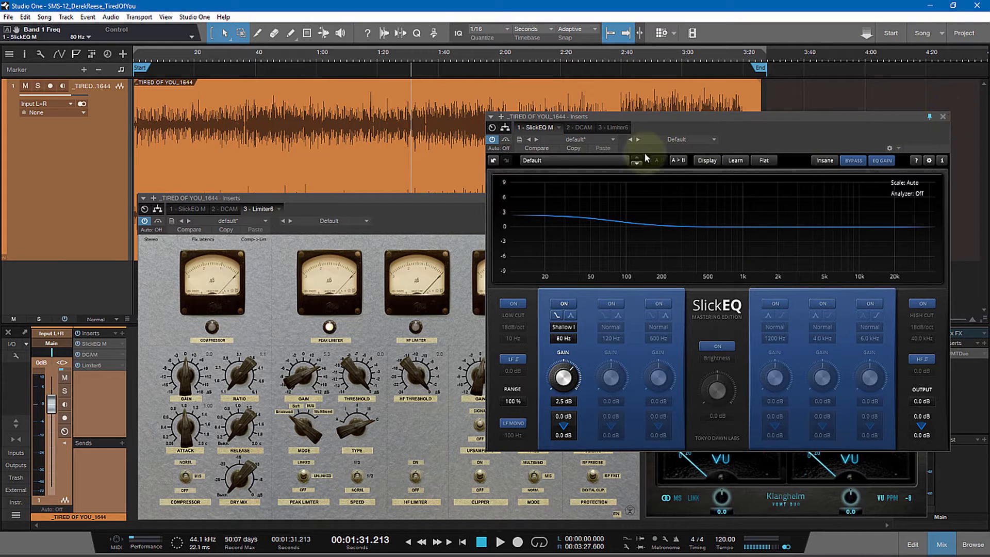
pyautogui.click(708, 160)
pyautogui.moveTo(755, 137); pyautogui.dragTo(791, 157)
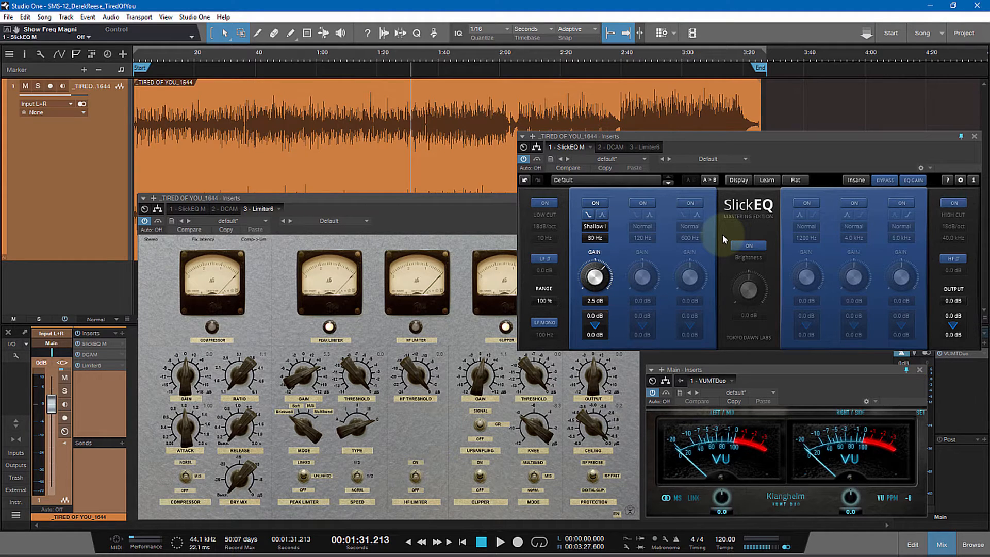
# - Show the SlickEQ M curve display again, reposition its window, and play the song from about 0:40
pyautogui.click(742, 180)
pyautogui.moveTo(787, 157); pyautogui.dragTo(671, 138)
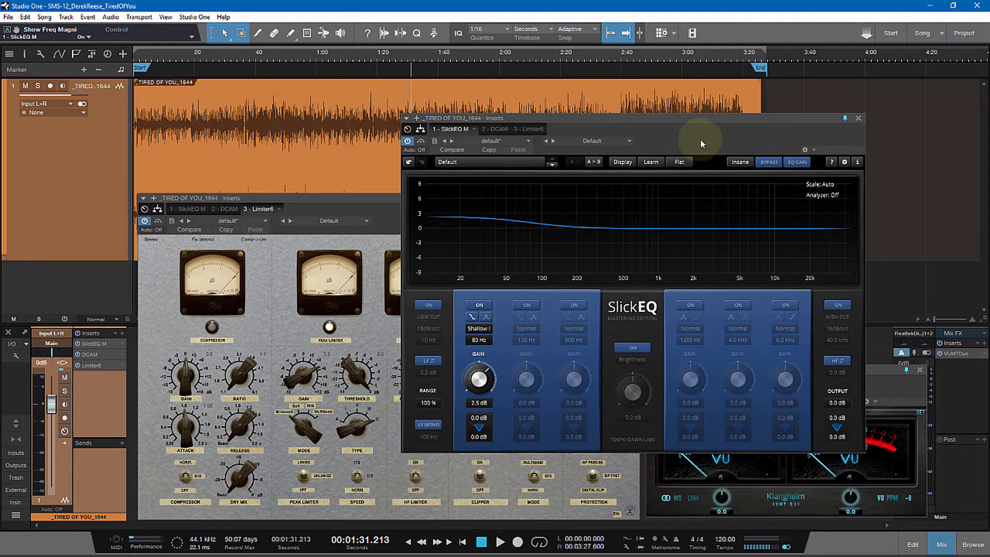
pyautogui.moveTo(700, 143); pyautogui.dragTo(698, 167)
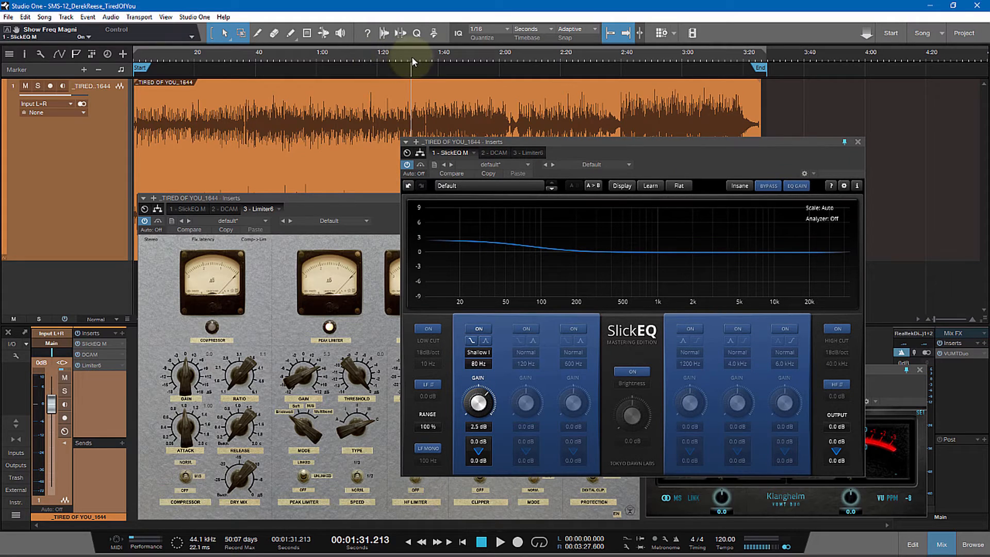
pyautogui.click(258, 57)
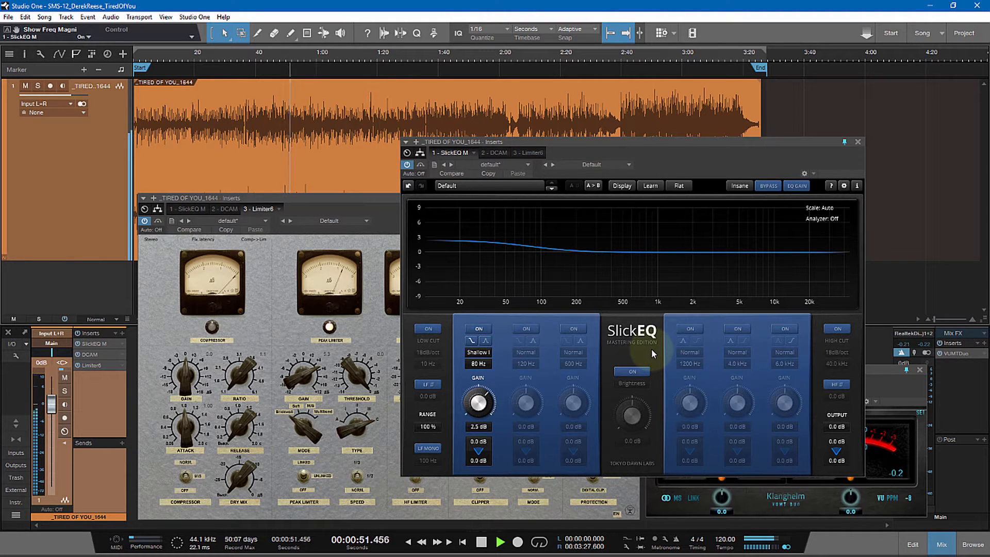
# - Enable SlickEQ M's 1200 Hz band and boost its gain by 1.5 dB while the song plays
pyautogui.click(689, 329)
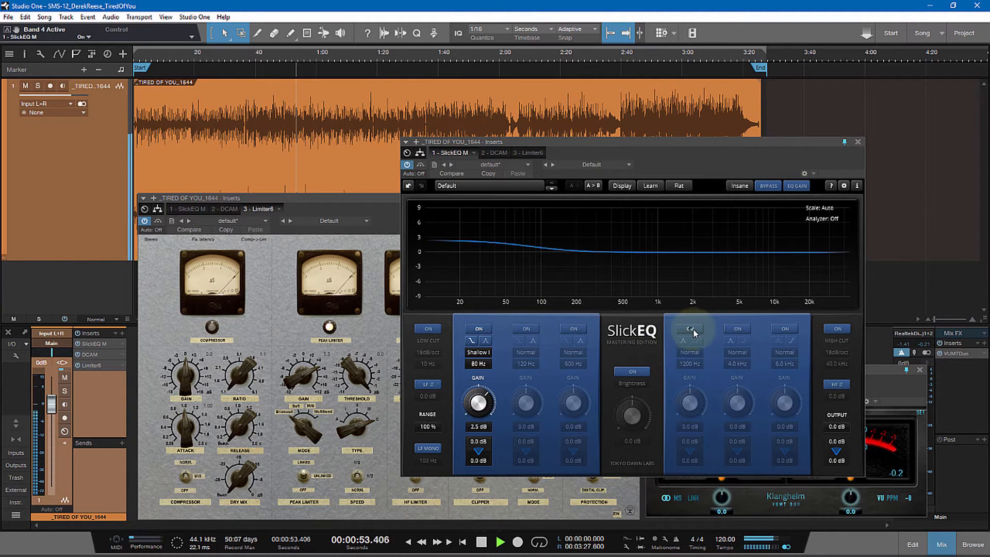
pyautogui.moveTo(687, 407); pyautogui.dragTo(694, 365)
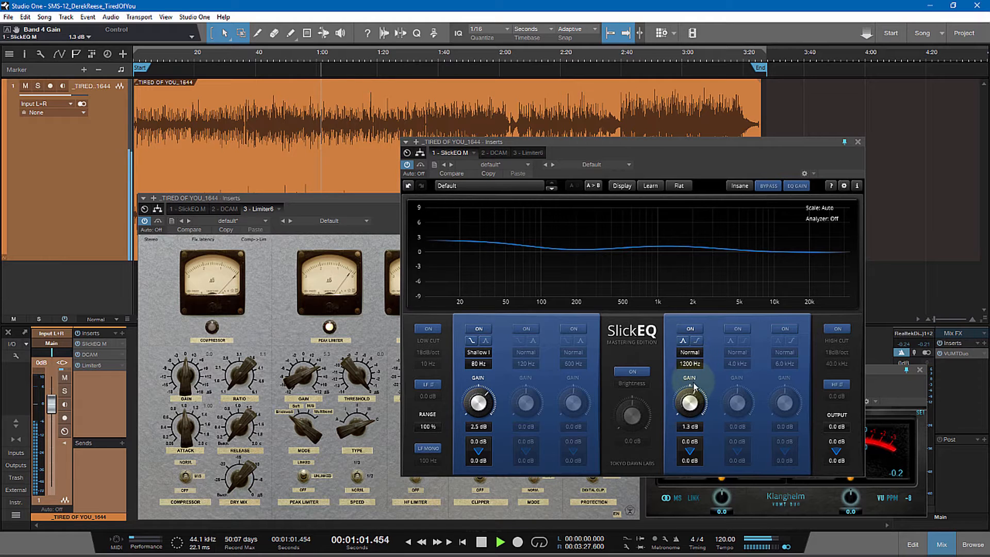
pyautogui.moveTo(691, 405); pyautogui.dragTo(689, 403)
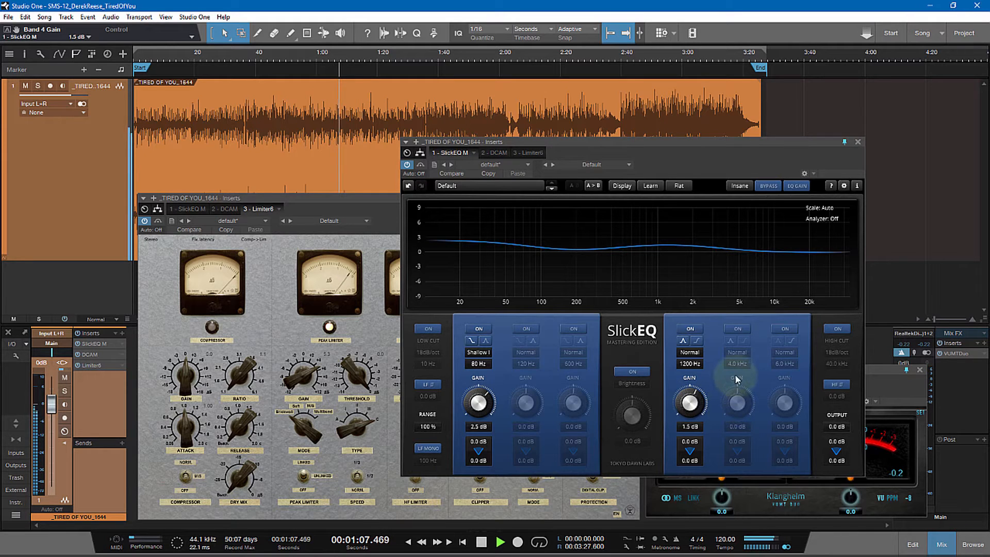
# - Enable the highest shelf band, set its frequency to 8.0 kHz, and raise its gain to 1.5 dB
pyautogui.click(784, 329)
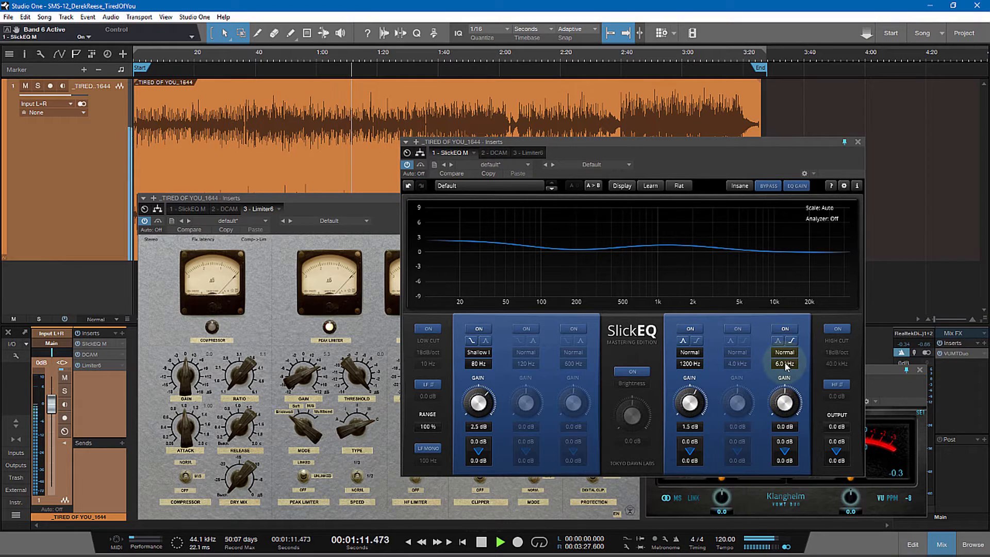
pyautogui.moveTo(790, 366); pyautogui.dragTo(792, 351)
pyautogui.moveTo(785, 403); pyautogui.dragTo(788, 393)
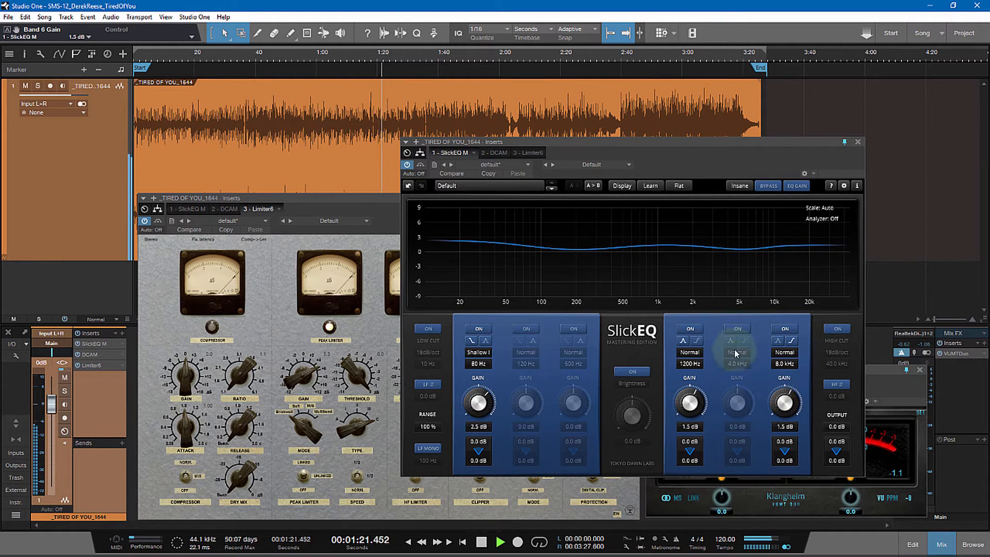
# - Enable the band between the 1200 Hz and 8.0 kHz ones, with its frequency at 6.1 kHz and gain at 0.5 dB
pyautogui.click(738, 329)
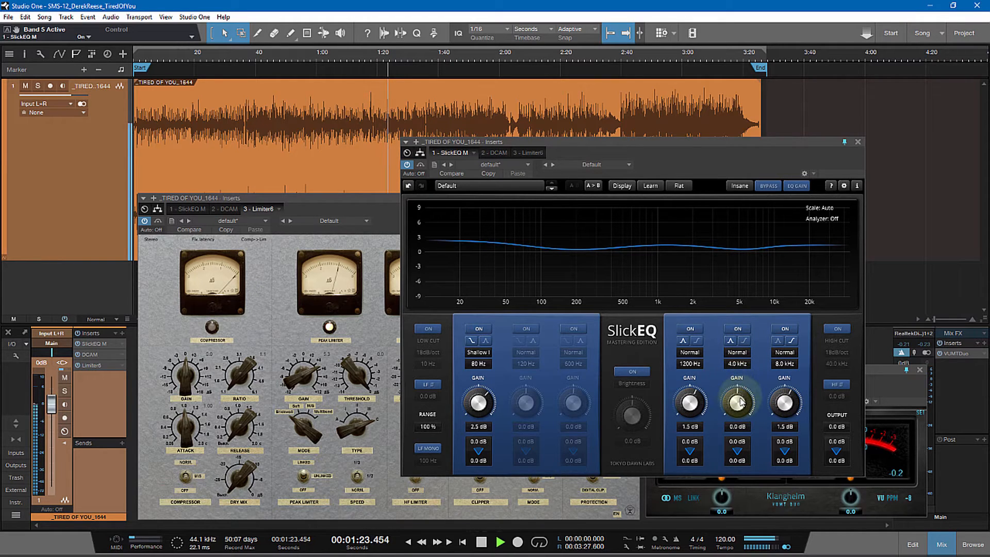
pyautogui.moveTo(737, 395); pyautogui.dragTo(745, 351)
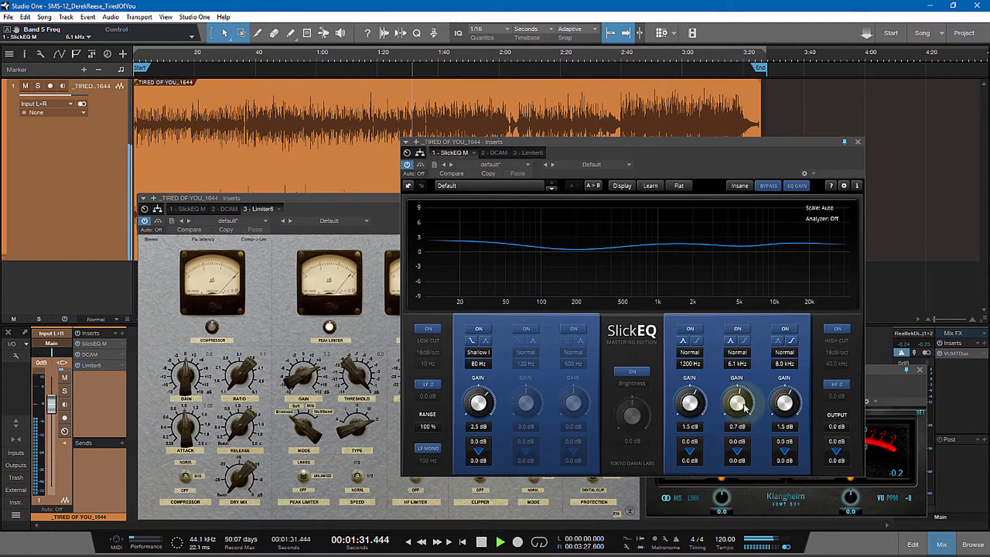
pyautogui.moveTo(744, 403); pyautogui.dragTo(744, 411)
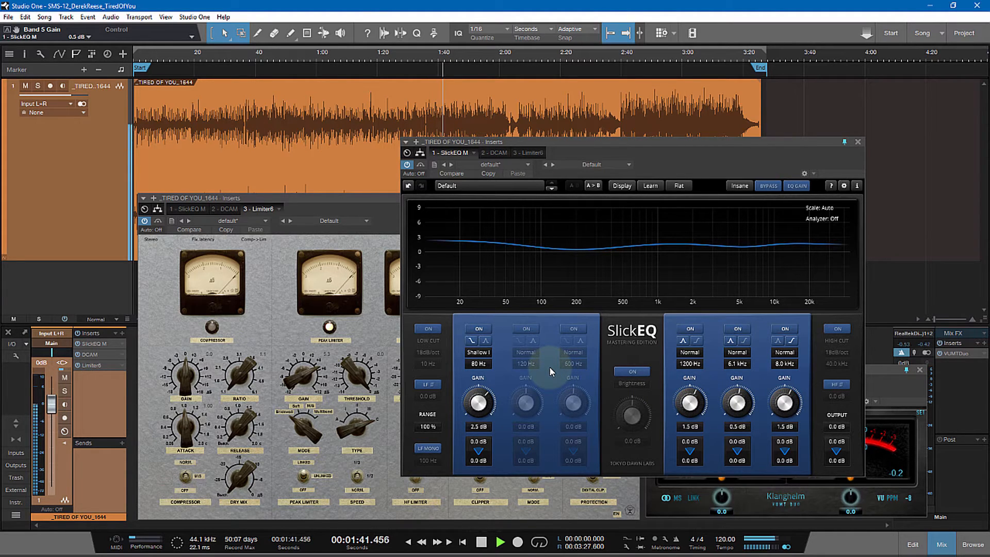
# - Change the slope of both the 6.1 kHz and 8.0 kHz bands to Shallow I
pyautogui.click(740, 353)
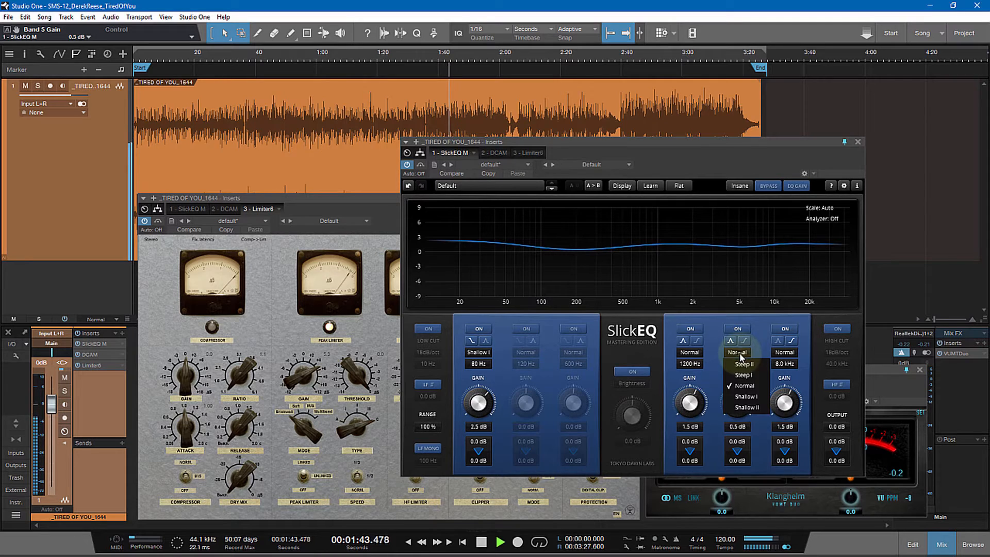
pyautogui.click(745, 396)
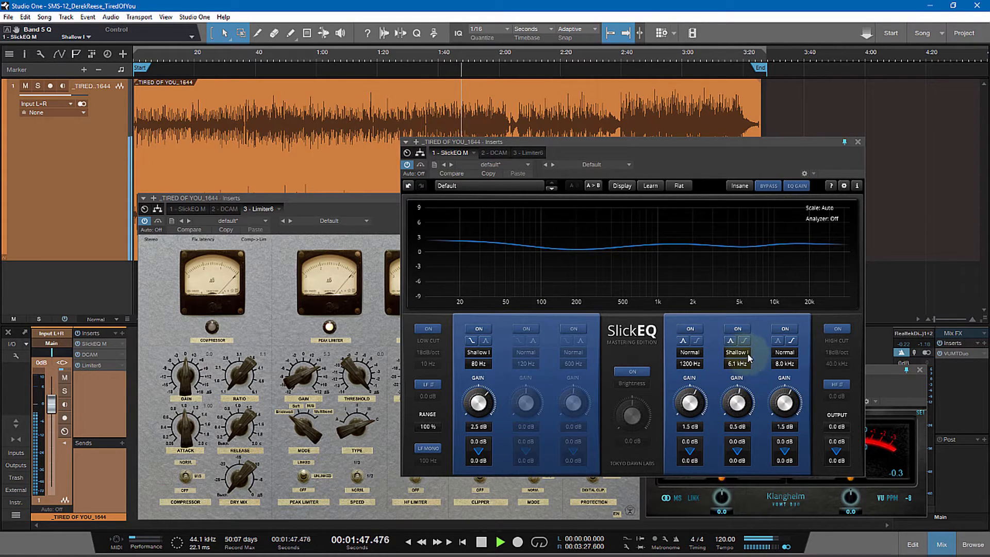
pyautogui.click(774, 355)
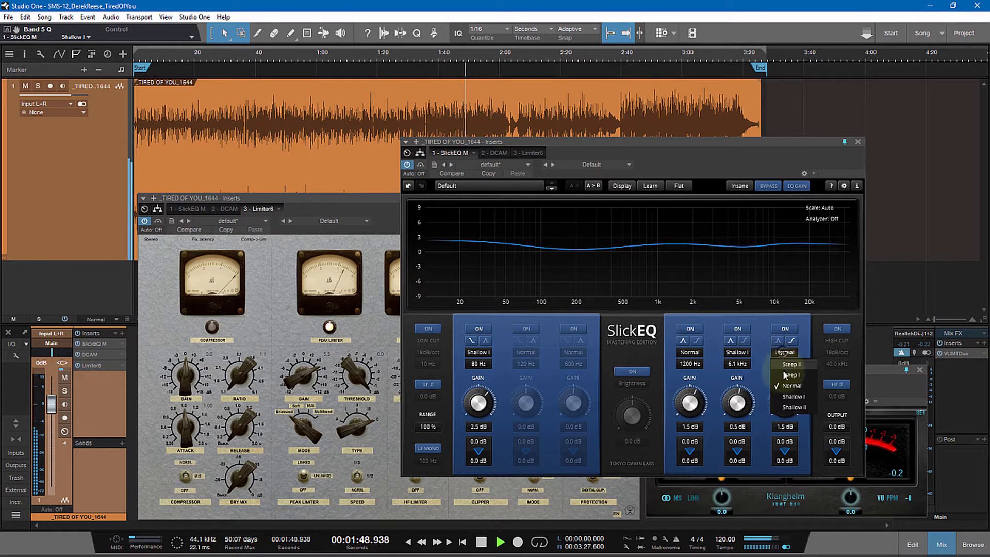
pyautogui.click(786, 396)
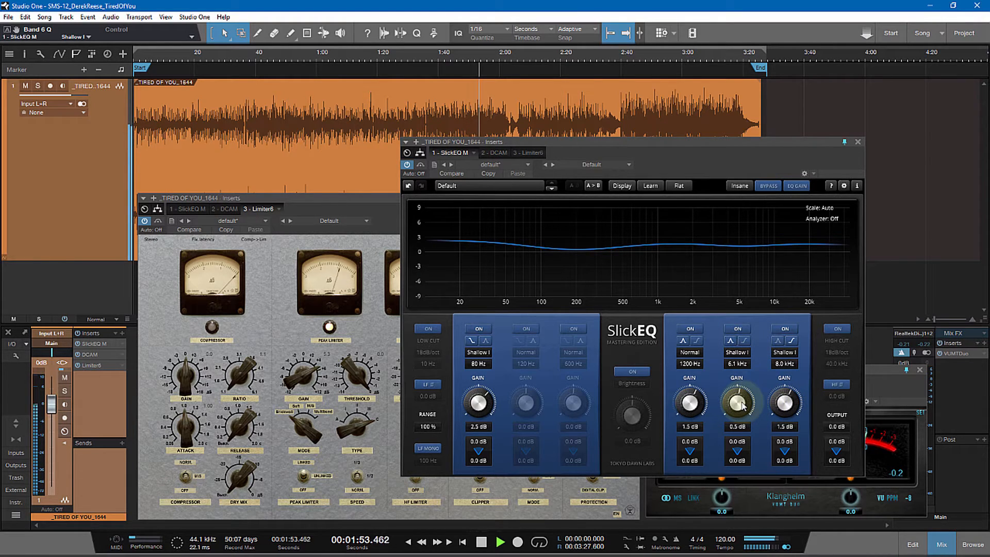
# - Compare the song with SlickEQ M bypassed and active, repeating the comparison from about 2:07
pyautogui.click(421, 165)
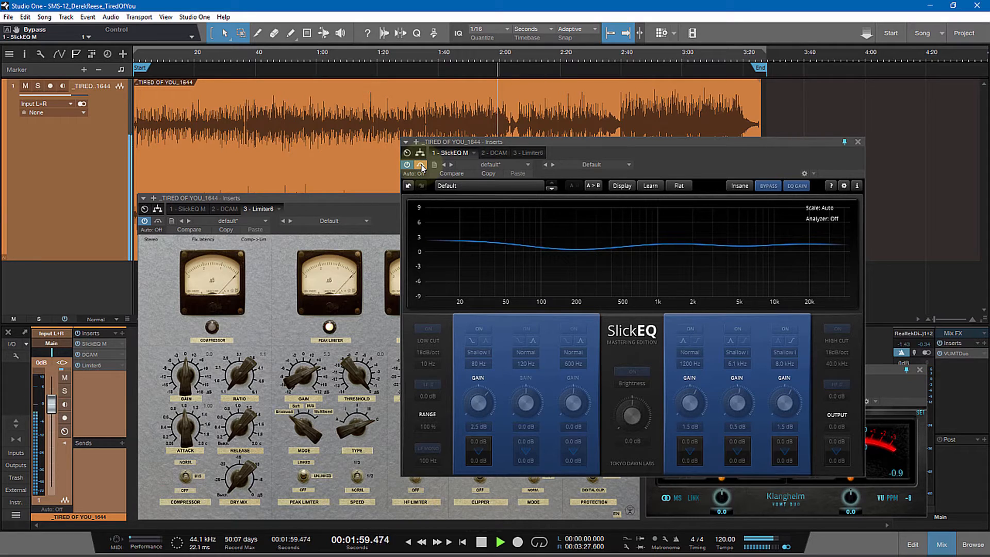
pyautogui.click(421, 166)
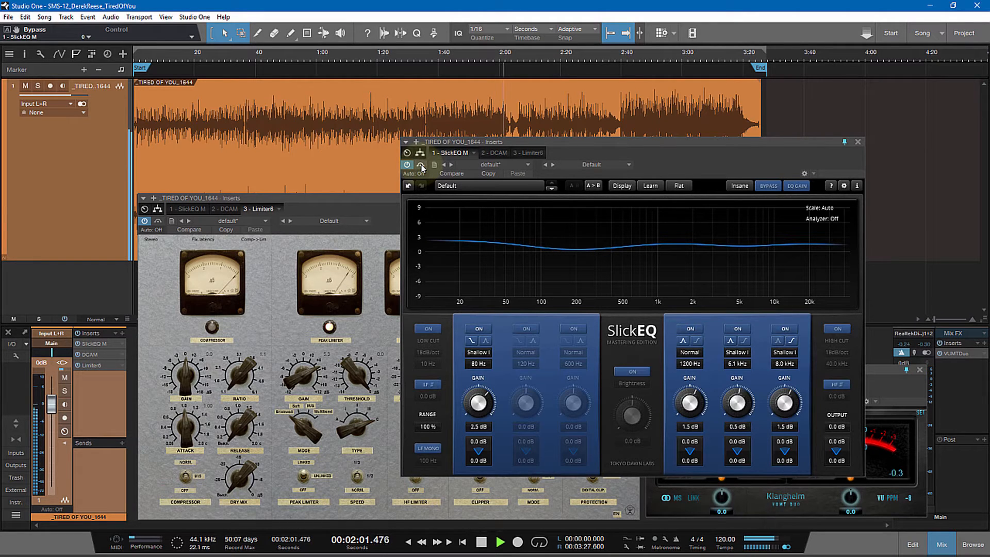
pyautogui.click(520, 56)
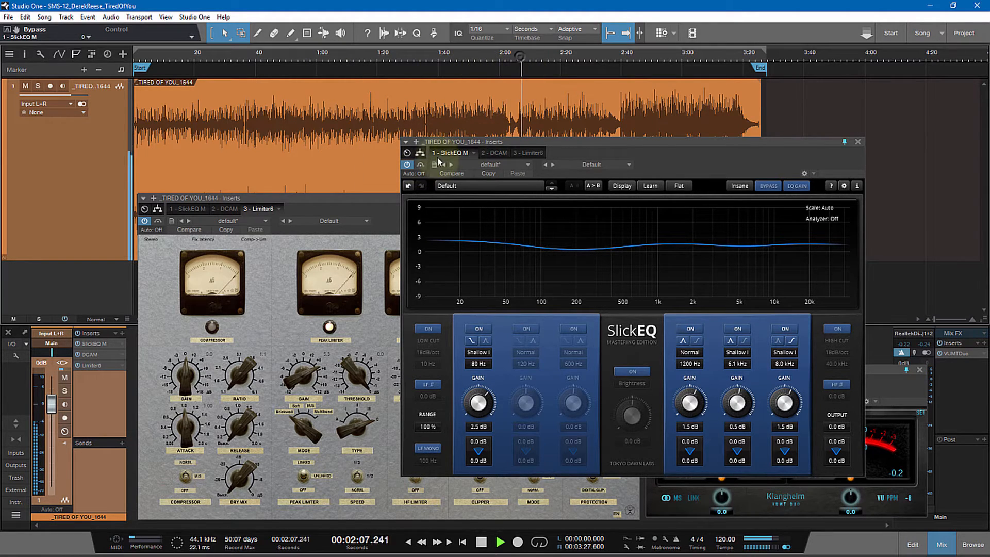
pyautogui.click(421, 165)
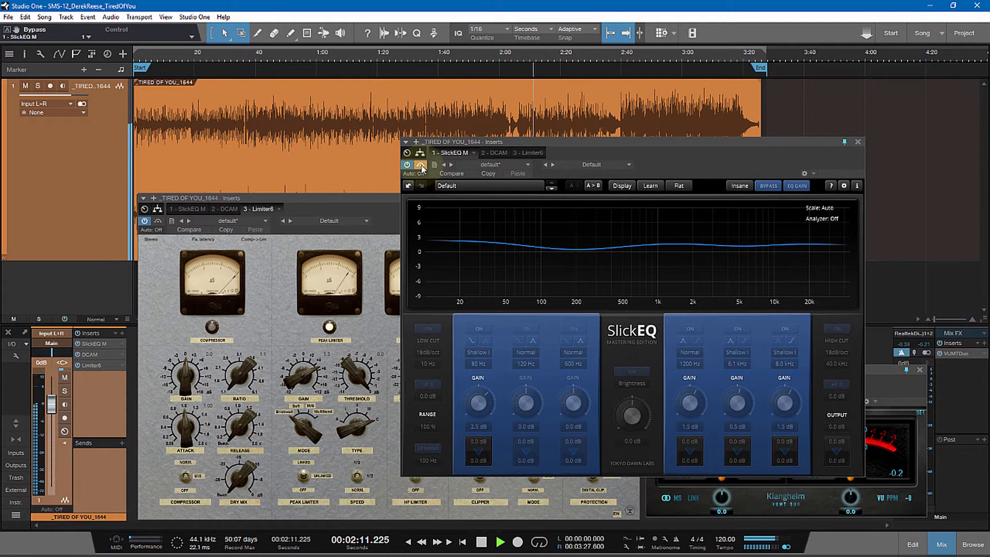
pyautogui.click(421, 165)
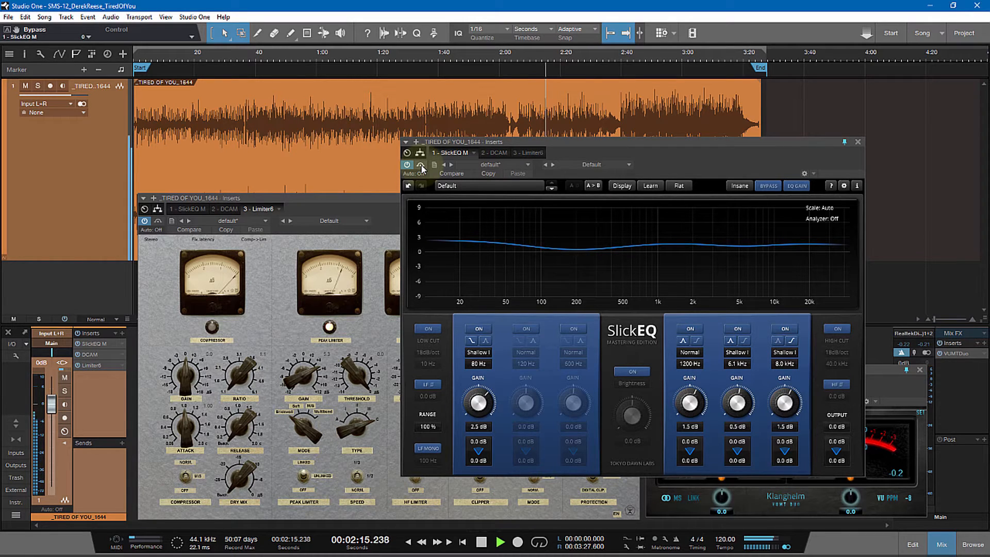
# - Stop playback, bring the SlickEQ M window back in front, and shift it slightly lower
pyautogui.click(482, 542)
pyautogui.click(496, 509)
pyautogui.click(676, 165)
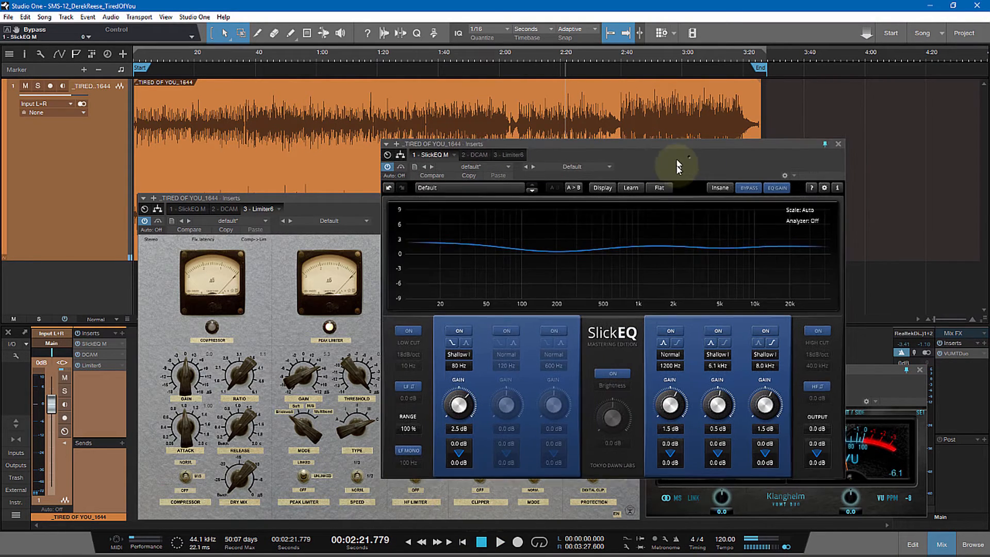
pyautogui.moveTo(671, 165); pyautogui.dragTo(665, 183)
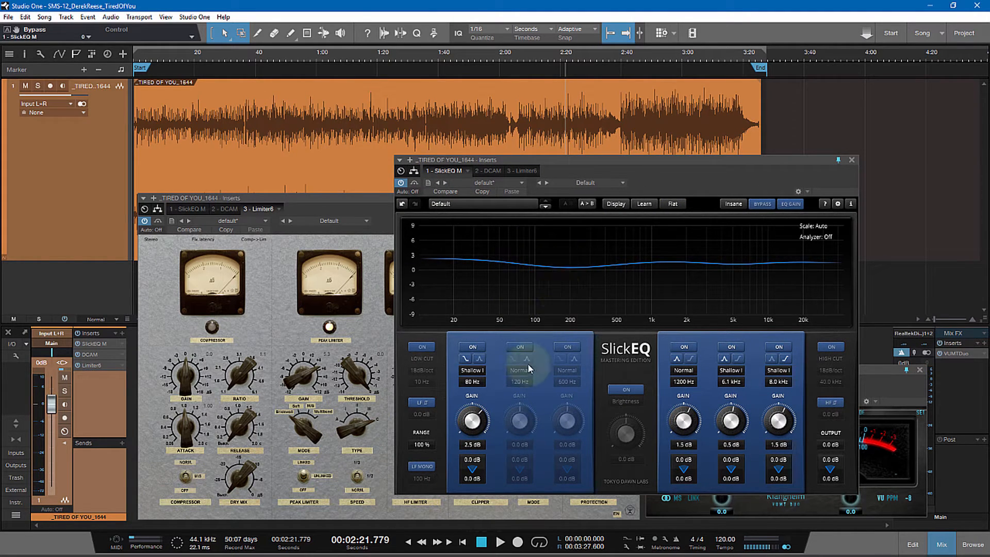
# - Enable the 120 Hz band with a 0.4 dB gain, and switch it off and on to compare the curve
pyautogui.click(522, 348)
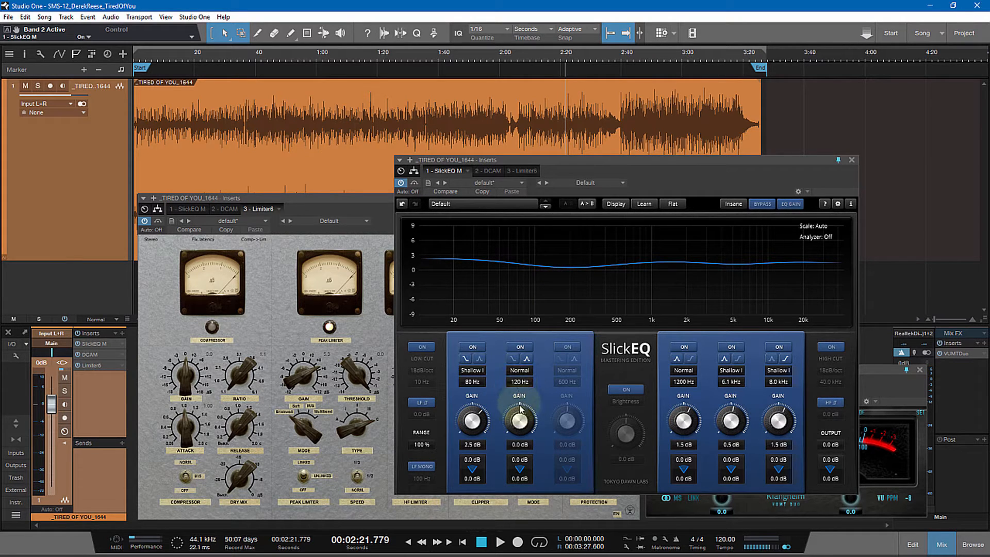
pyautogui.moveTo(524, 428); pyautogui.dragTo(523, 422)
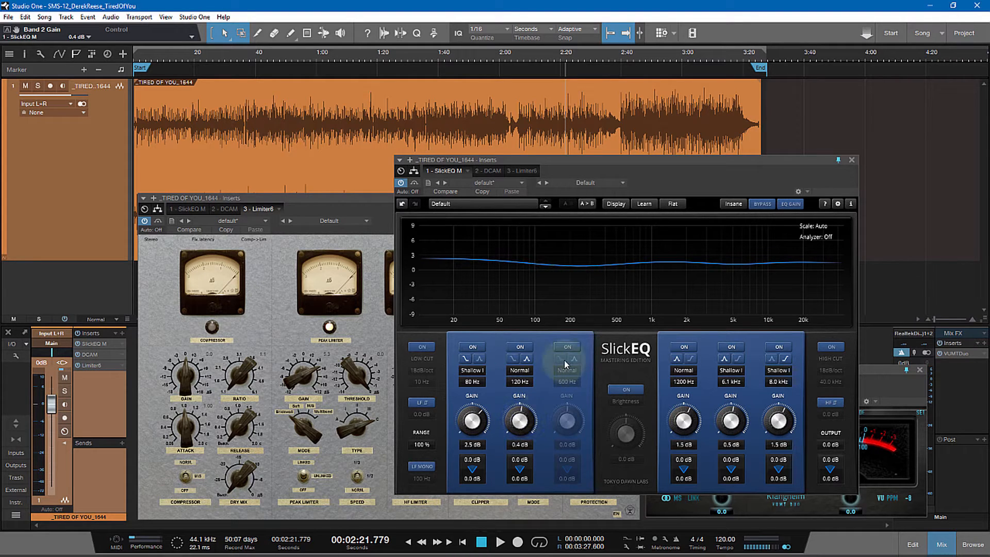
pyautogui.click(524, 348)
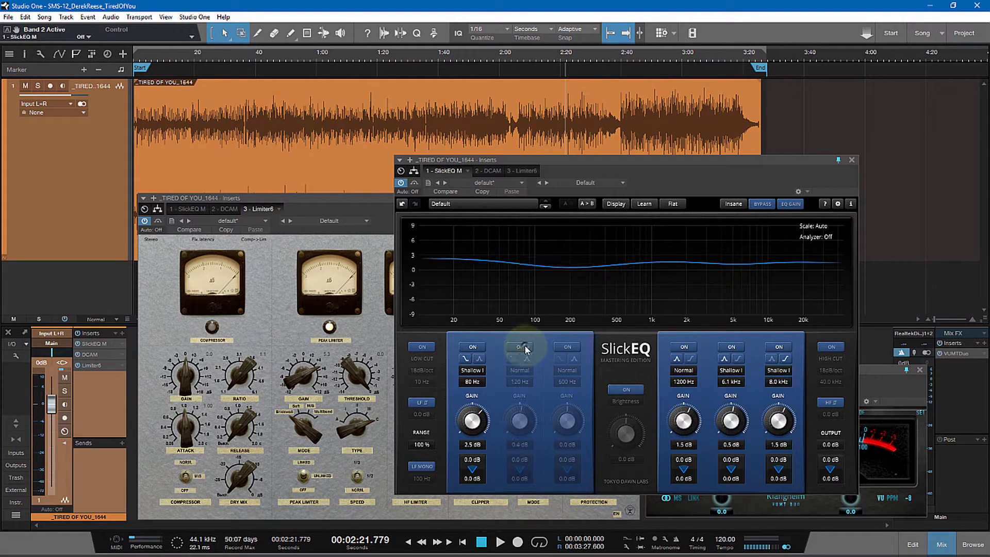
pyautogui.click(524, 349)
pyautogui.click(524, 348)
pyautogui.click(524, 348)
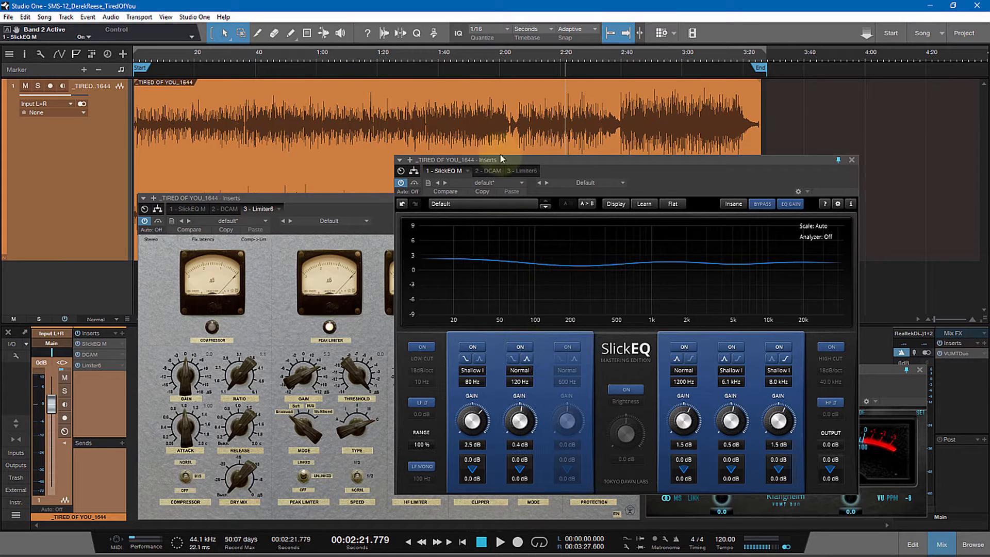
# - Play the song from 0:35 and compare the sound with the 120 Hz band off and on
pyautogui.click(240, 54)
pyautogui.click(356, 279)
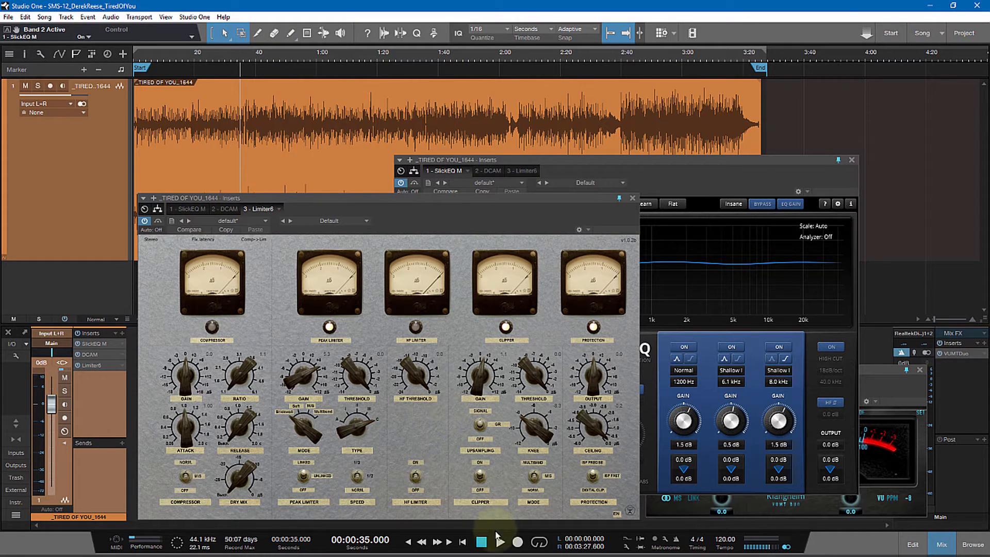
pyautogui.click(499, 542)
pyautogui.click(667, 181)
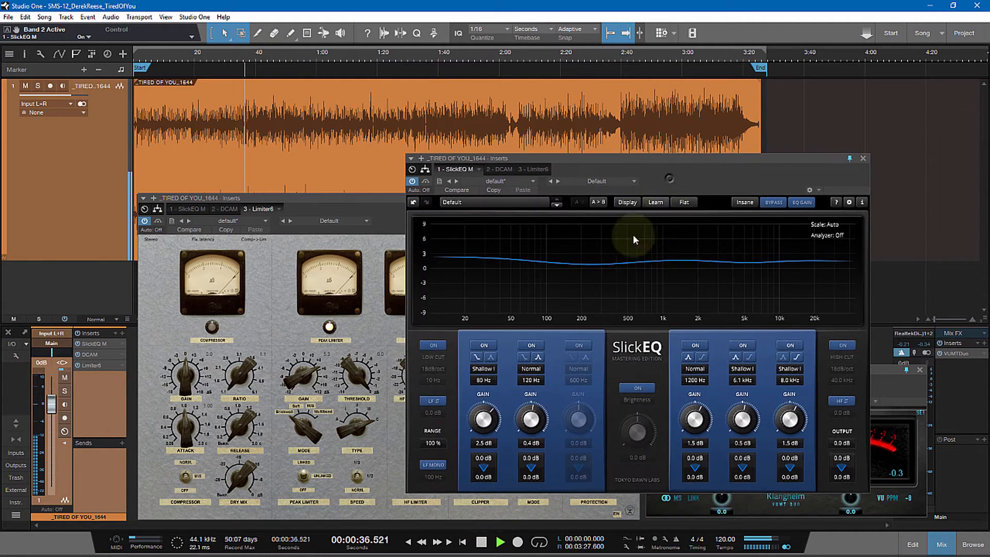
pyautogui.click(533, 346)
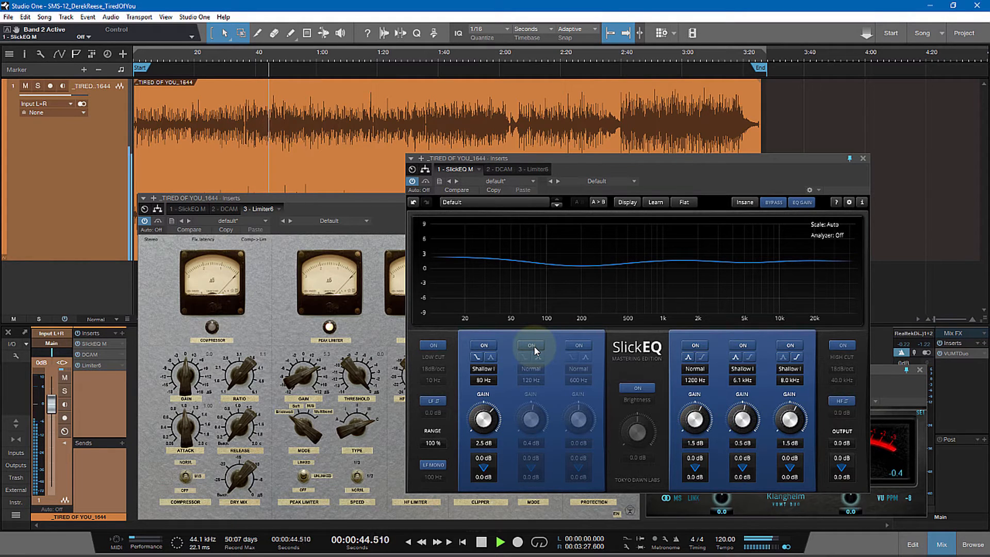
pyautogui.click(533, 345)
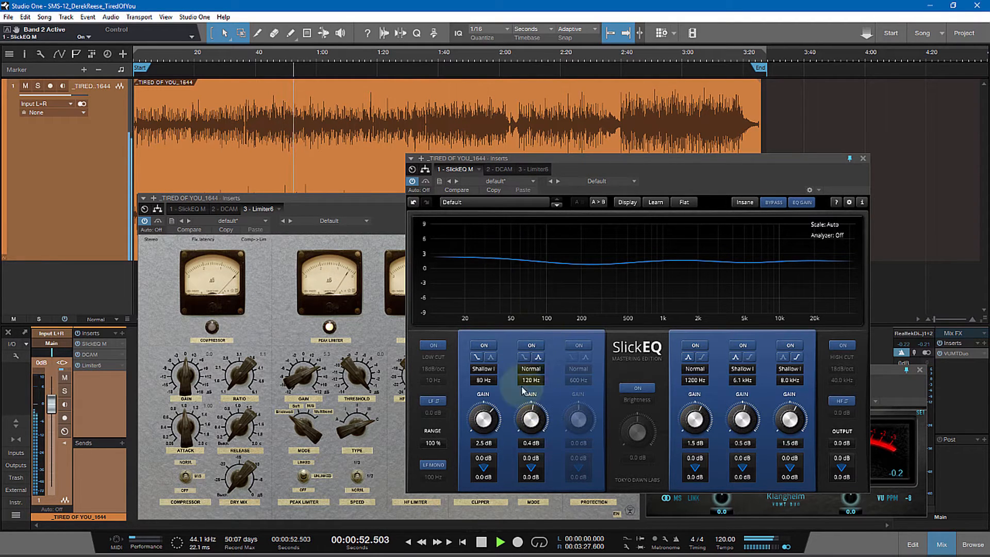
# - Stop playback, close the separate Limiter6 window, and move SlickEQ M beside the VU meter so both meters are uncovered
pyautogui.click(482, 541)
pyautogui.click(556, 502)
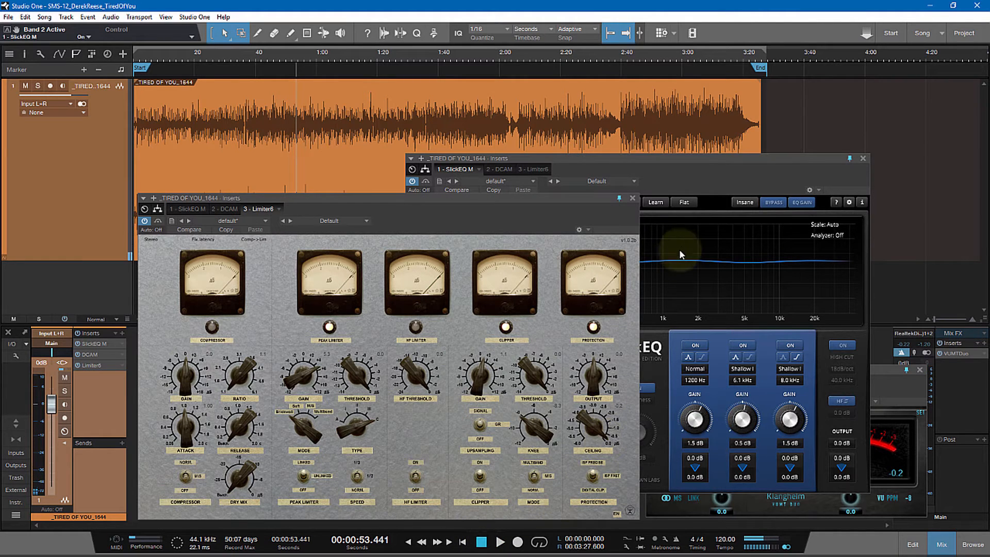
pyautogui.click(634, 198)
pyautogui.moveTo(707, 163); pyautogui.dragTo(485, 188)
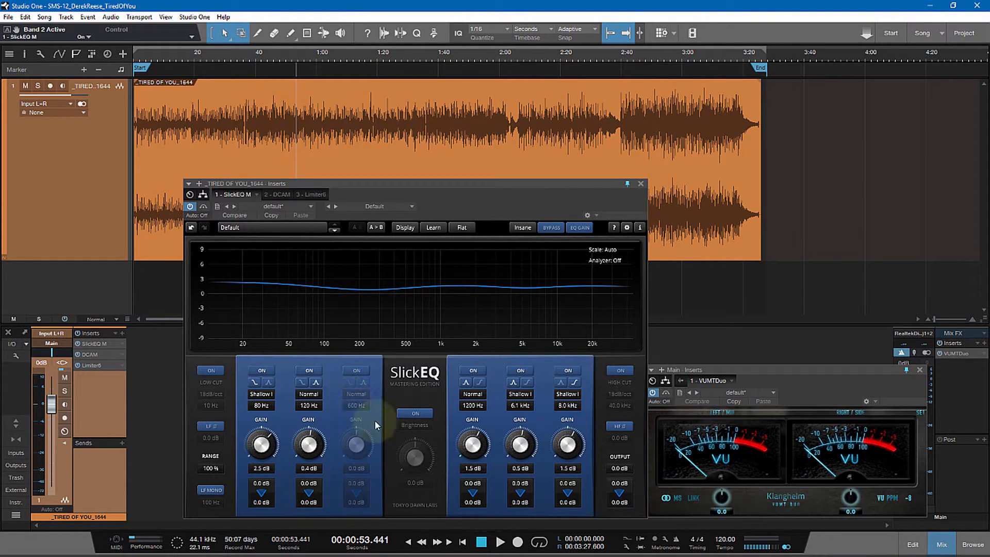
pyautogui.moveTo(511, 205); pyautogui.dragTo(485, 203)
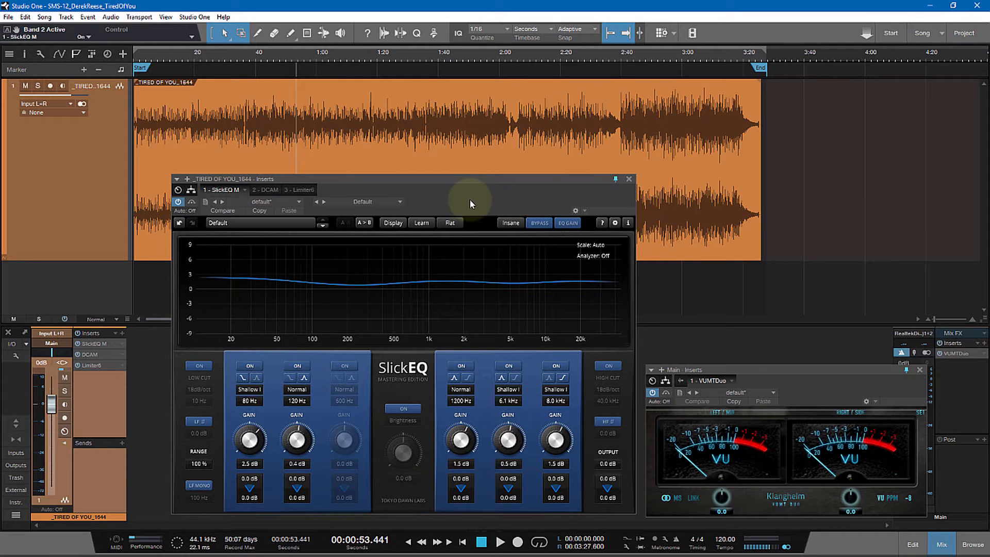
pyautogui.moveTo(470, 200); pyautogui.dragTo(504, 206)
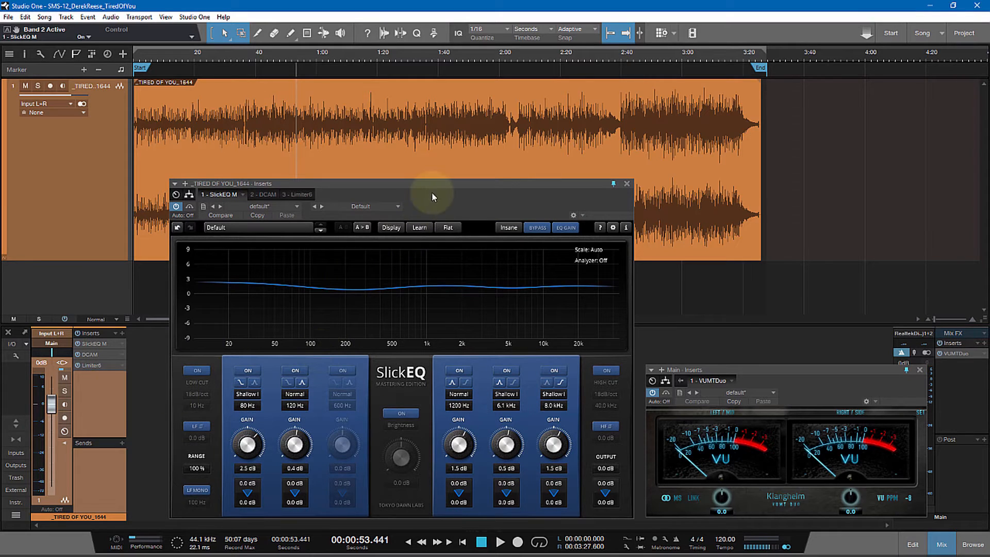
pyautogui.moveTo(434, 197); pyautogui.dragTo(447, 195)
# - Show Limiter6 in the insert window, move it clear of the waveform's start, and place the playhead at 2:40 on a zoomed timeline
pyautogui.click(309, 193)
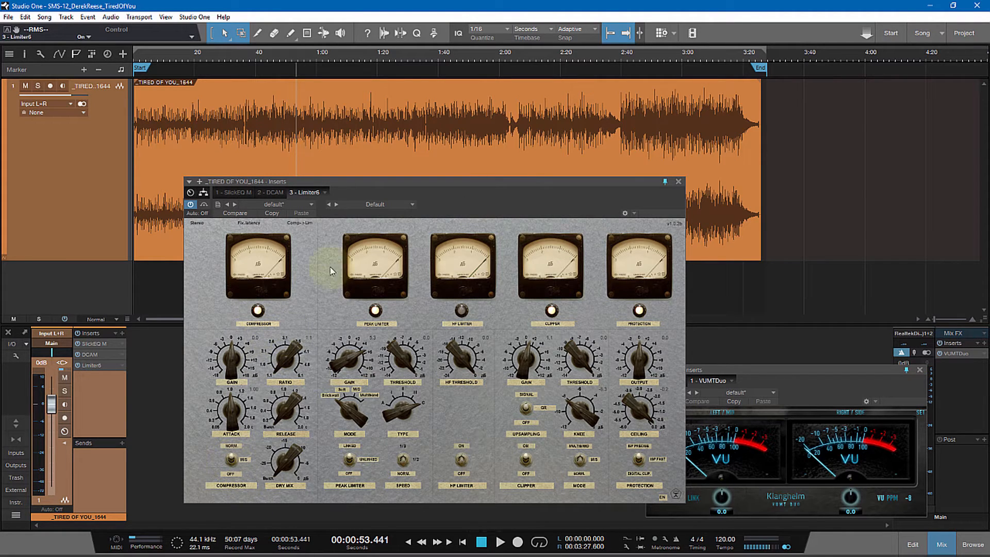
pyautogui.moveTo(463, 205); pyautogui.dragTo(705, 178)
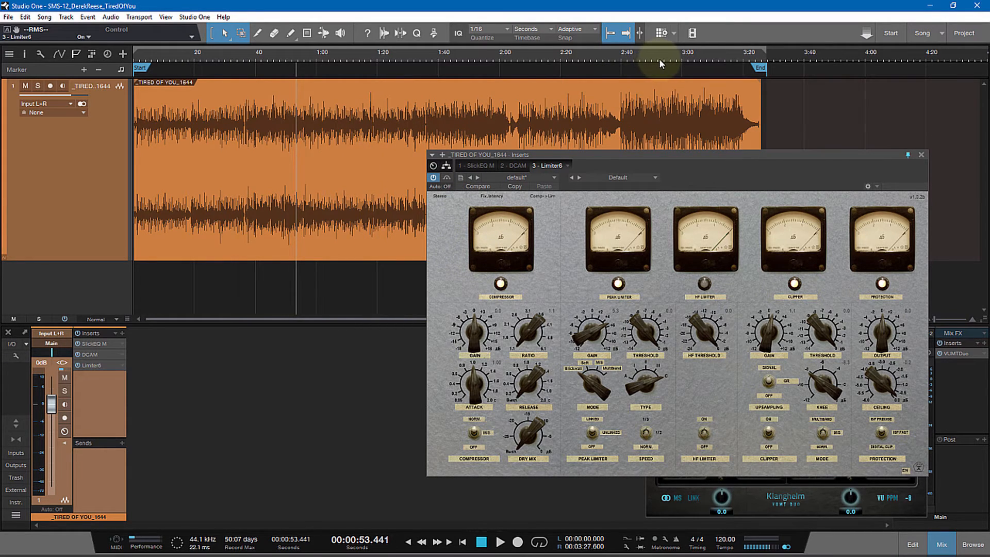
pyautogui.moveTo(661, 63); pyautogui.dragTo(293, 69)
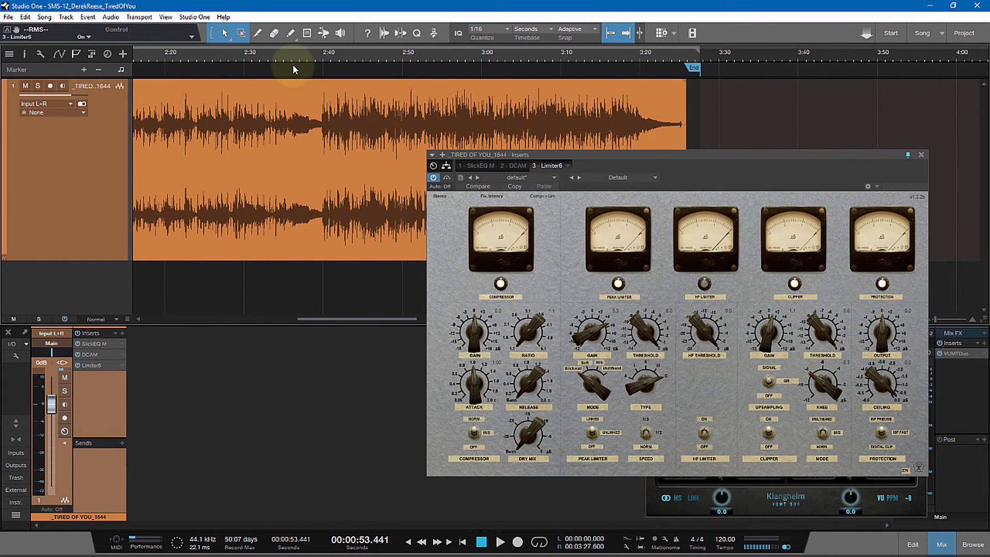
pyautogui.click(322, 61)
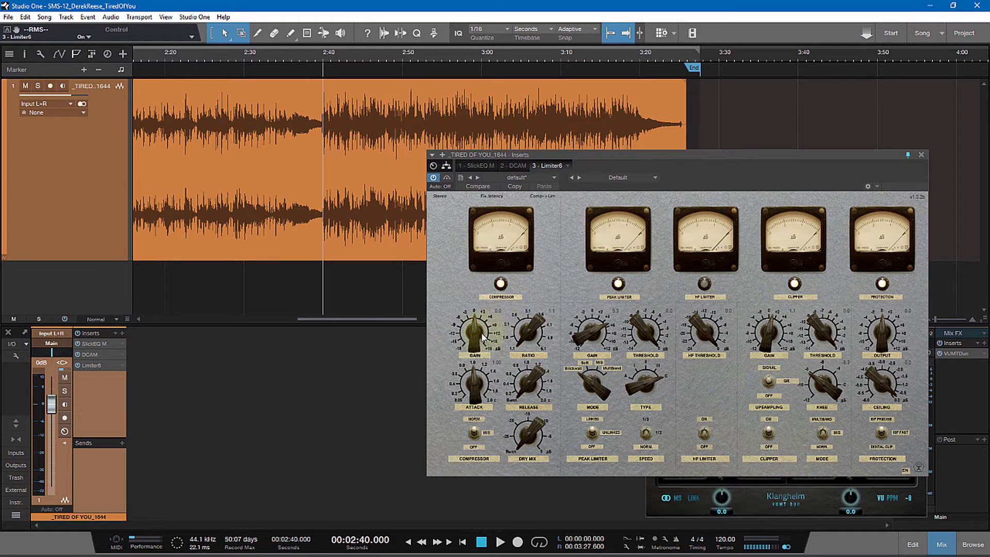
# - Play the song from 2:40 while setting Limiter6's compressor gain to -0.2 dB and its ratio to 1.4
pyautogui.moveTo(467, 338); pyautogui.dragTo(474, 331)
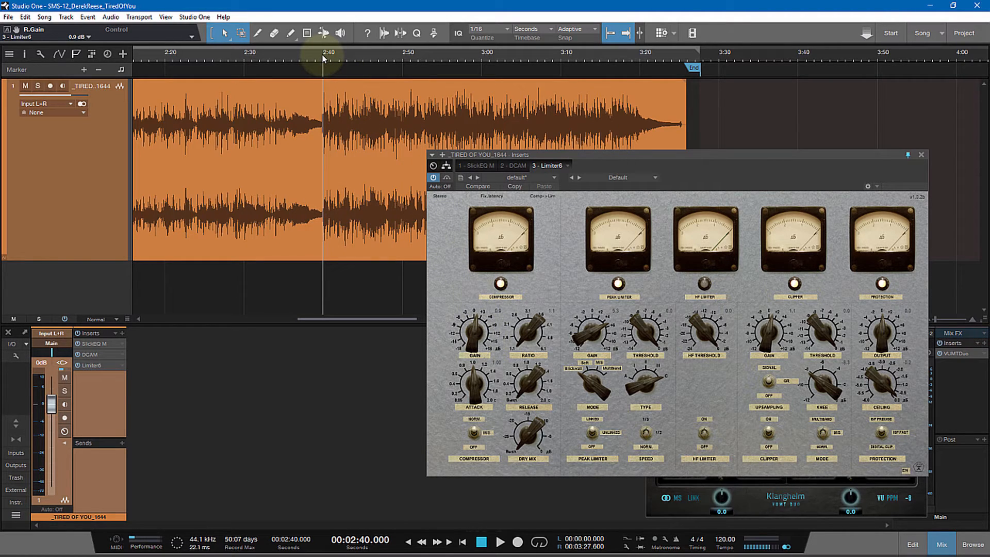
pyautogui.click(500, 543)
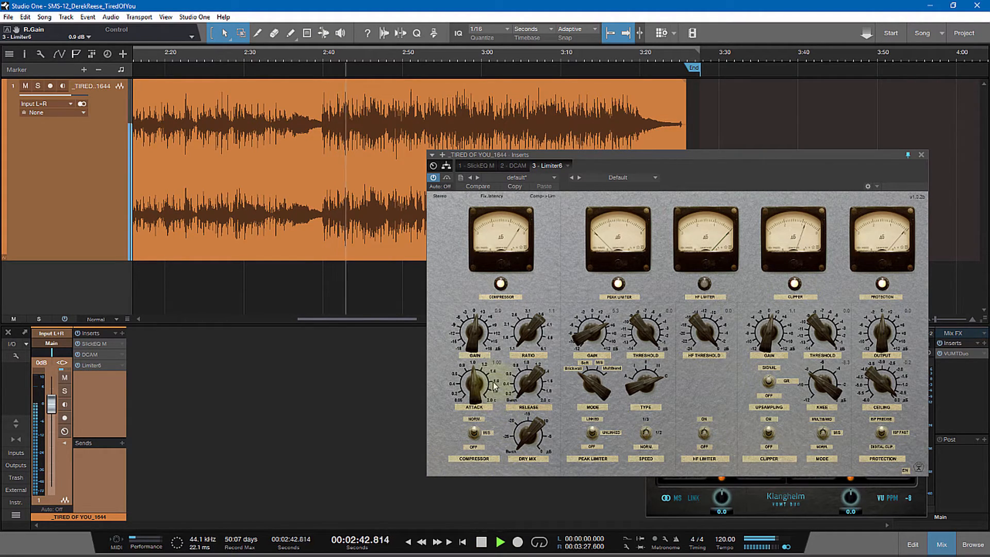
pyautogui.moveTo(475, 342); pyautogui.dragTo(470, 342)
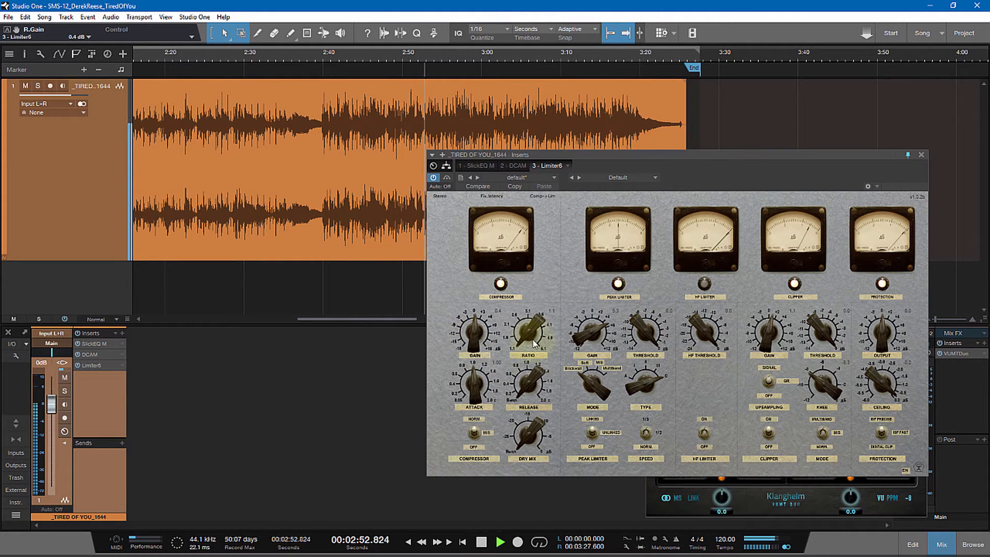
pyautogui.moveTo(531, 335); pyautogui.dragTo(534, 324)
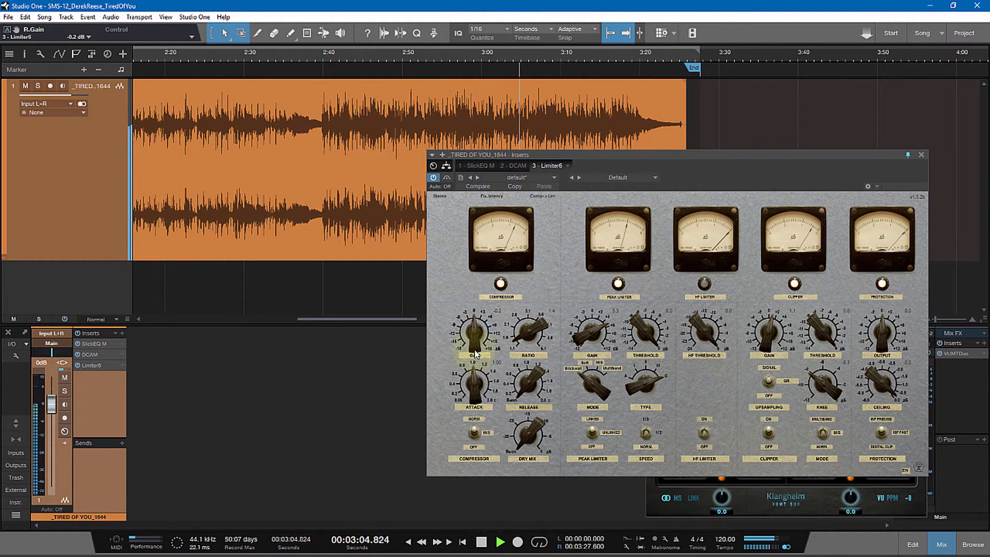
# - Set Limiter6's compressor attack to 1.70 s and release to 0.29 s during playback
pyautogui.moveTo(475, 383); pyautogui.dragTo(479, 356)
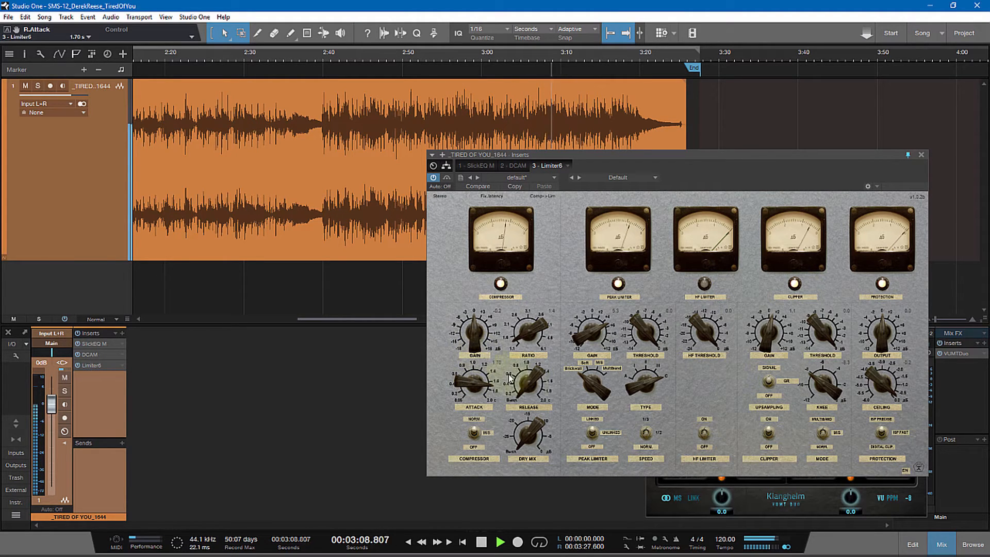
pyautogui.moveTo(531, 388); pyautogui.dragTo(532, 365)
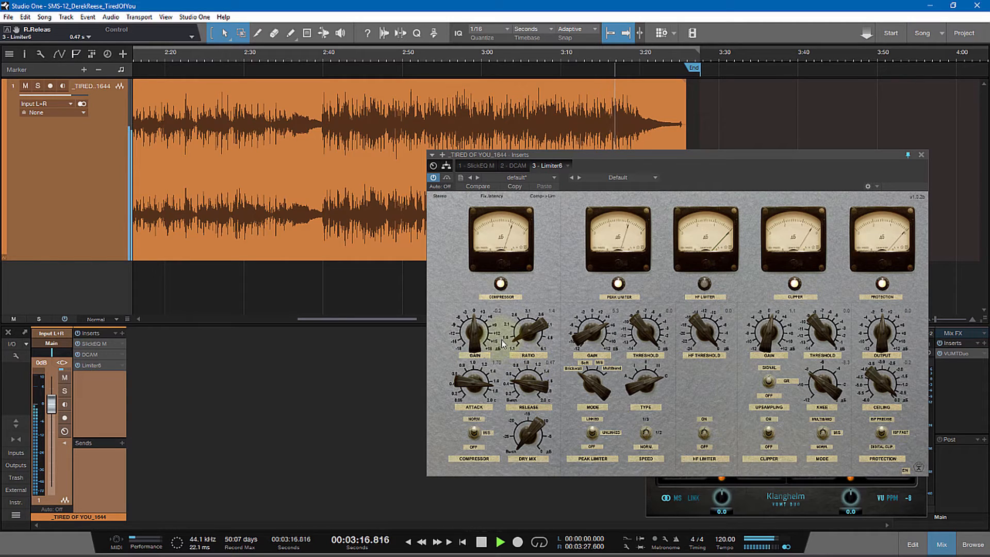
pyautogui.moveTo(529, 383); pyautogui.dragTo(530, 394)
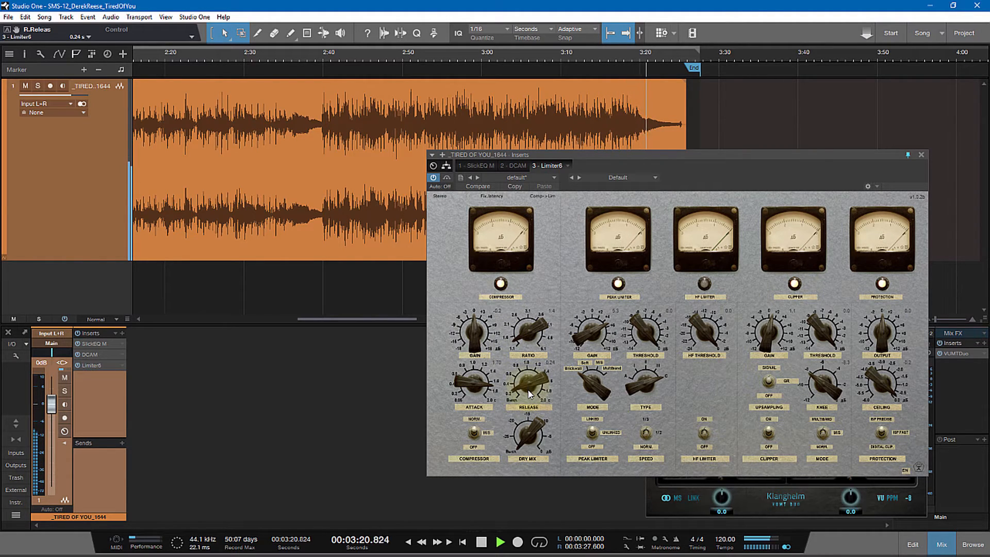
# - Replay the song from 2:40, lower Limiter6's compressor gain to -1.1 dB, and stop playback
pyautogui.click(324, 56)
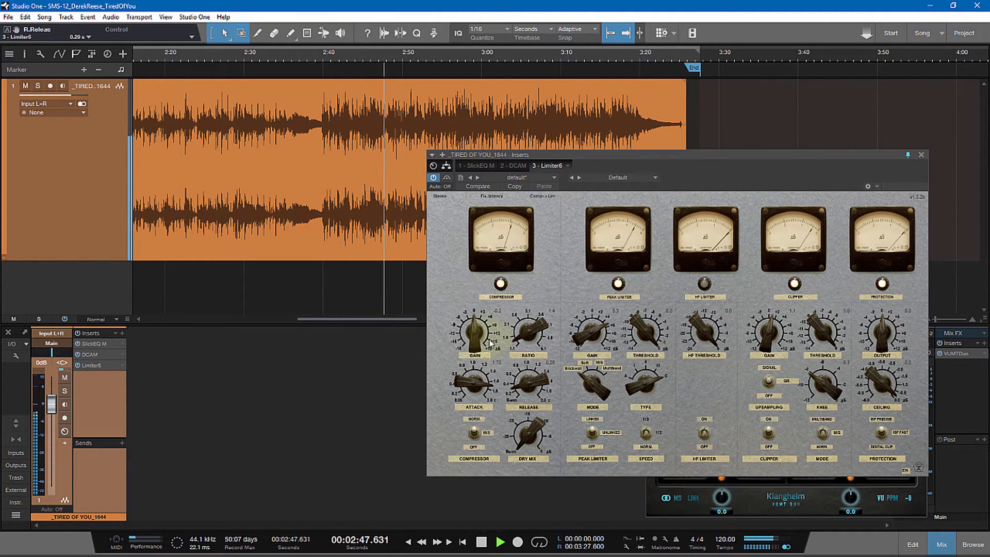
pyautogui.moveTo(479, 347); pyautogui.dragTo(480, 352)
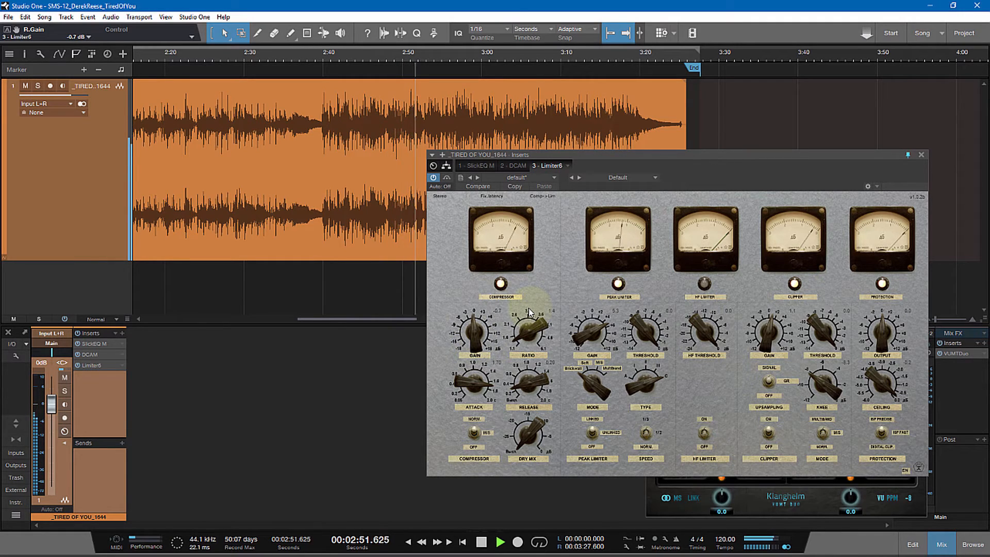
pyautogui.moveTo(481, 331); pyautogui.dragTo(478, 333)
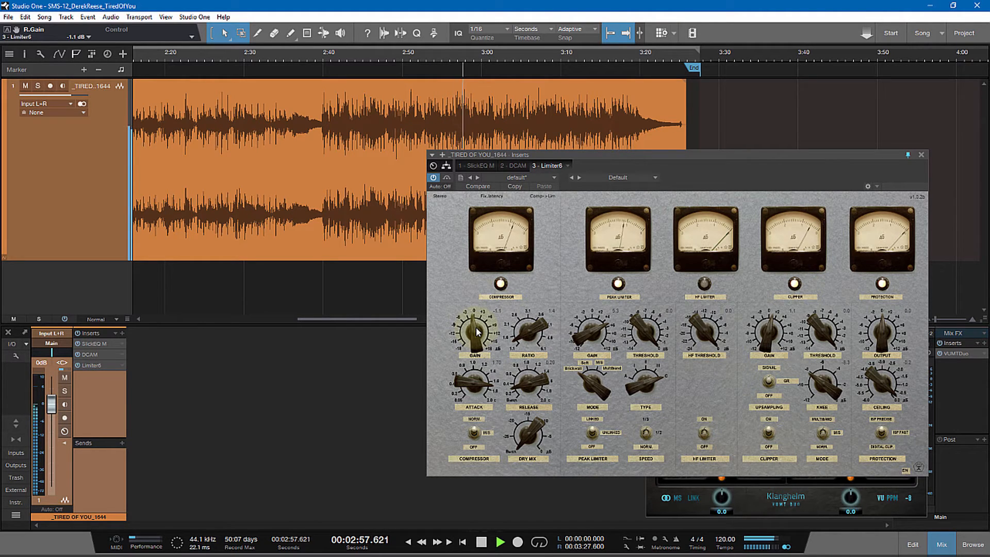
pyautogui.click(482, 542)
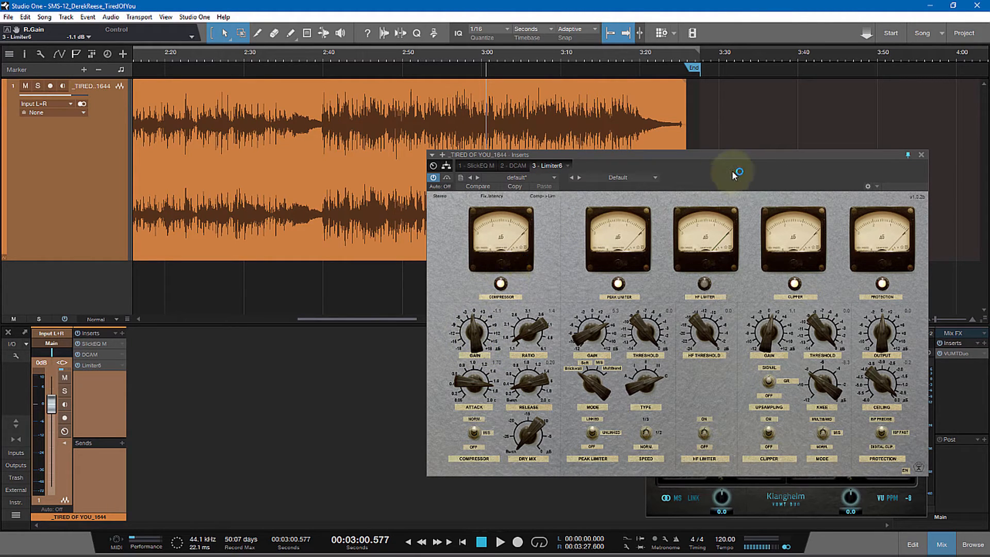
# - Move Limiter6 below the waveform and open DCAM FreeComp in its own window over it
pyautogui.moveTo(733, 154); pyautogui.dragTo(379, 301)
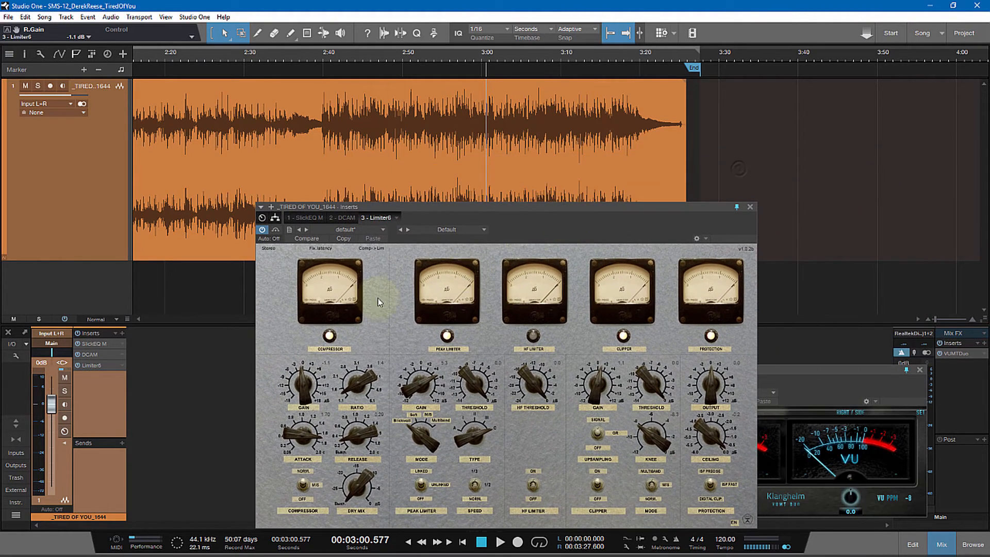
pyautogui.click(94, 351)
pyautogui.moveTo(241, 60); pyautogui.dragTo(543, 188)
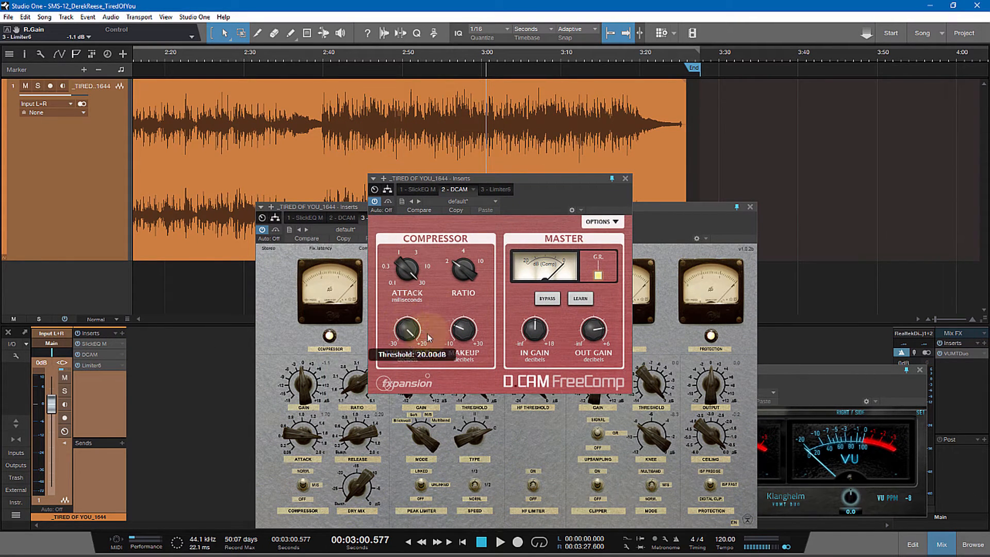
# - Play from 2:40, set DCAM FreeComp's threshold to 9 dB and makeup gain to 0.80 dB, and close its window
pyautogui.click(322, 56)
pyautogui.press('space')
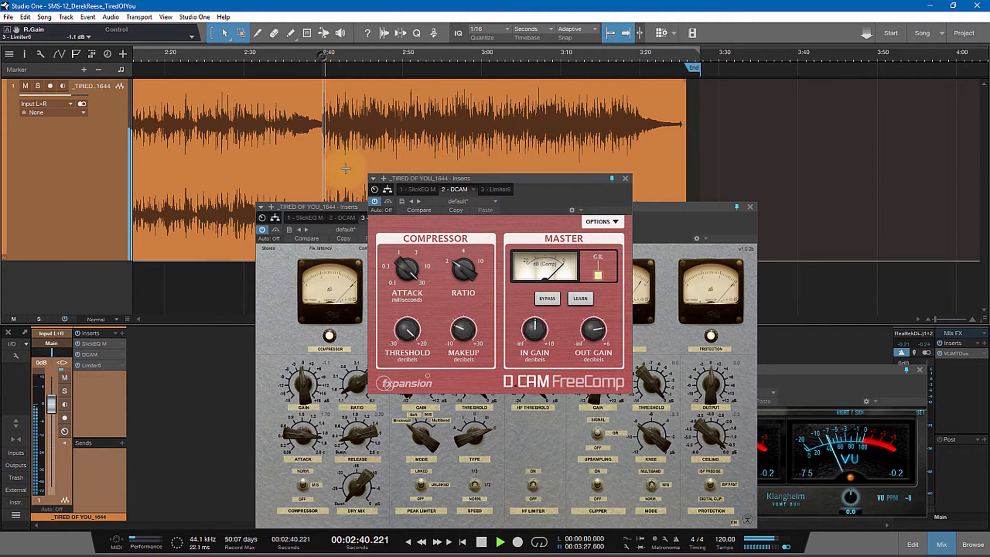
pyautogui.scroll(-11, 406, 339)
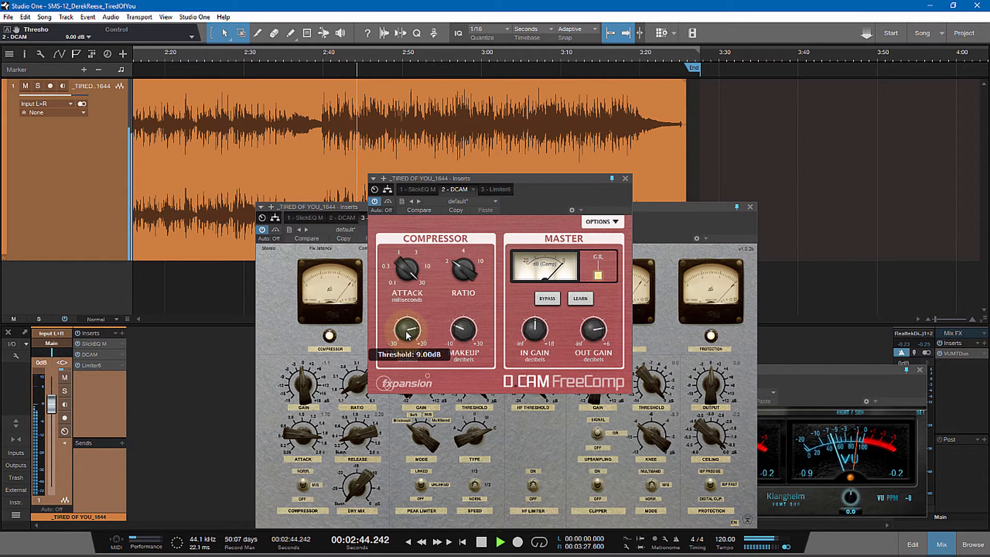
pyautogui.scroll(3, 407, 335)
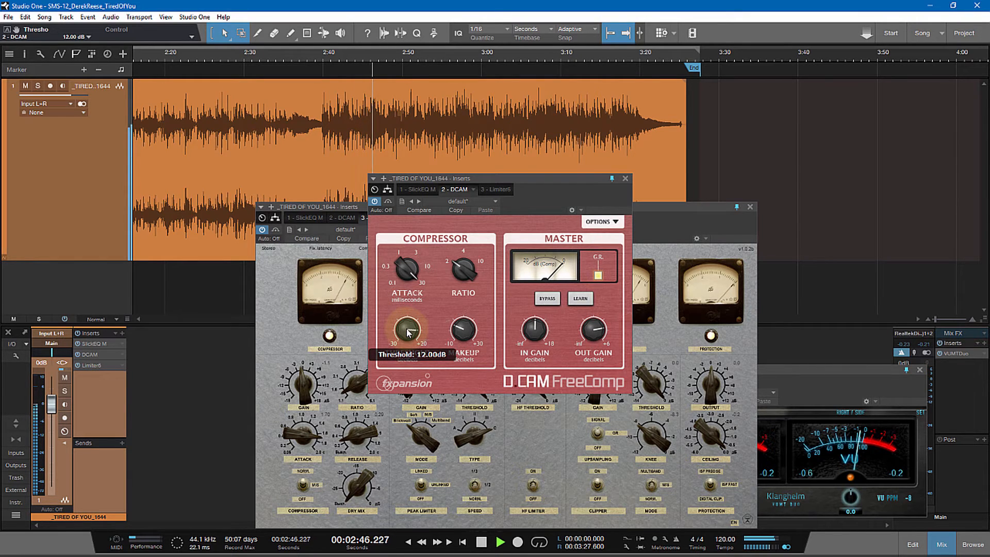
pyautogui.scroll(-3, 408, 333)
pyautogui.scroll(-2, 407, 335)
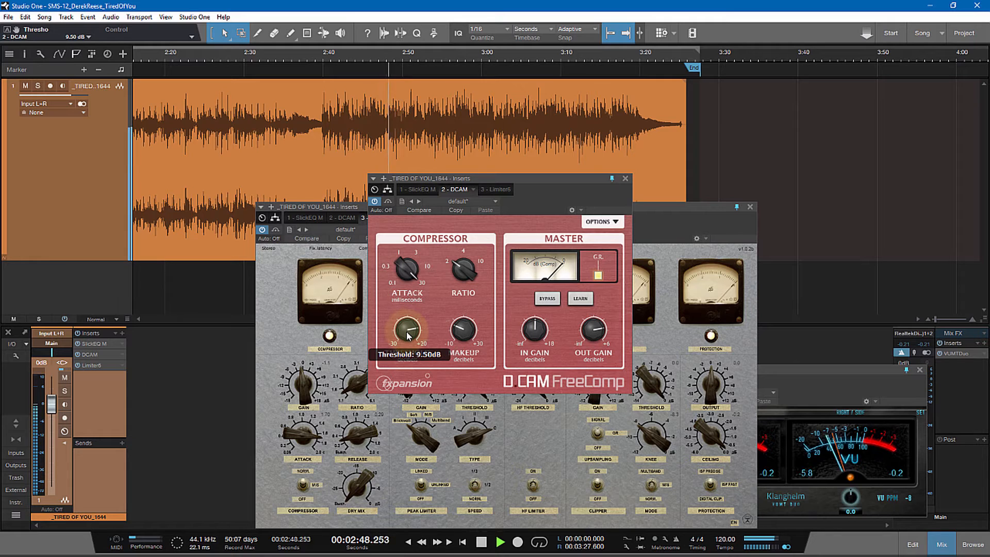
pyautogui.scroll(1, 466, 334)
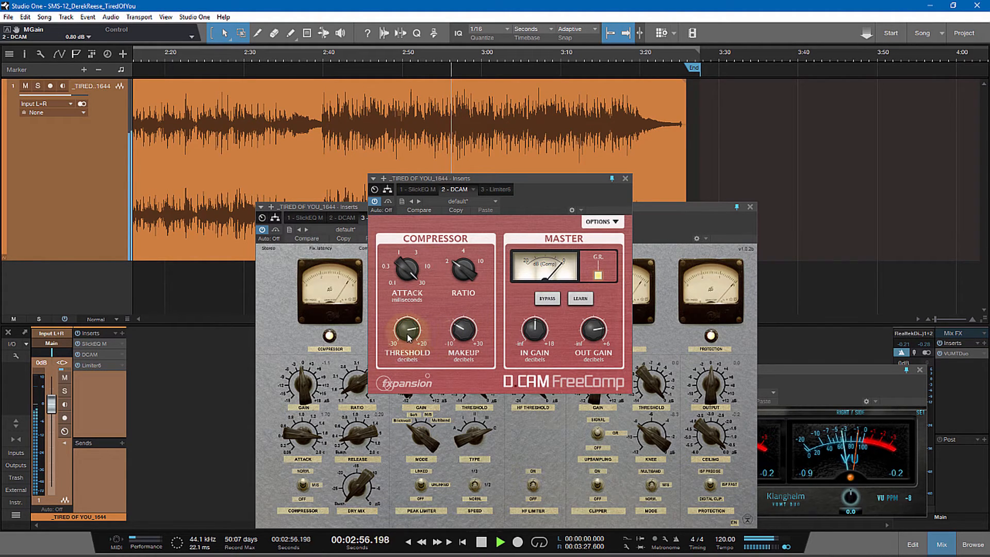
pyautogui.moveTo(407, 332)
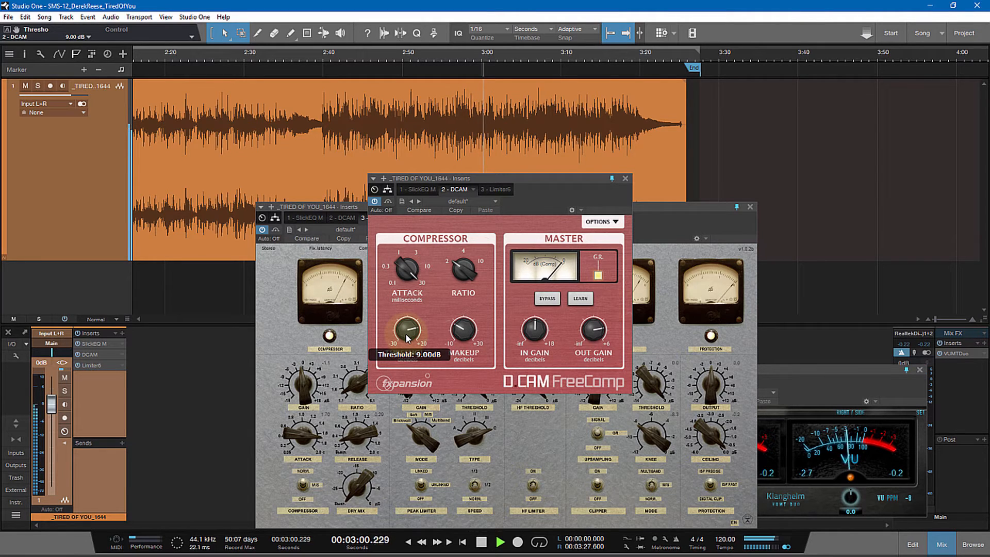
pyautogui.click(625, 178)
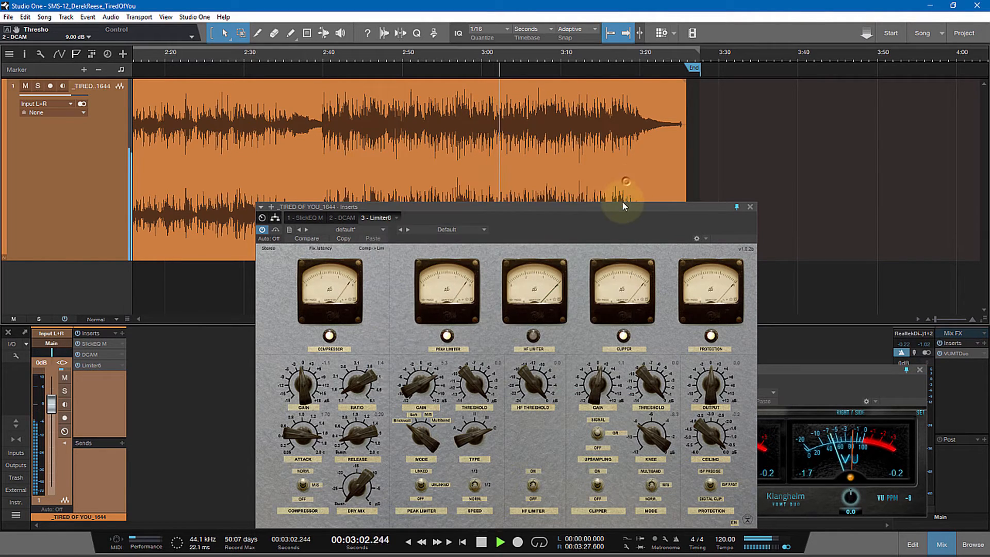
# - Move Limiter6 off the VU meter so both channels are uncovered, and fit the whole song in the timeline
pyautogui.moveTo(623, 205); pyautogui.dragTo(515, 200)
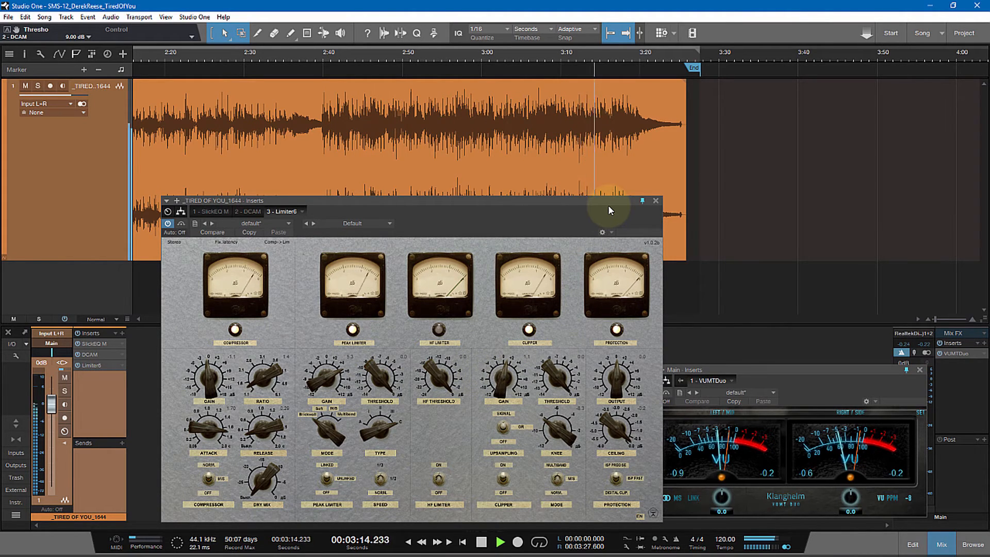
pyautogui.scroll(-5, 479, 56)
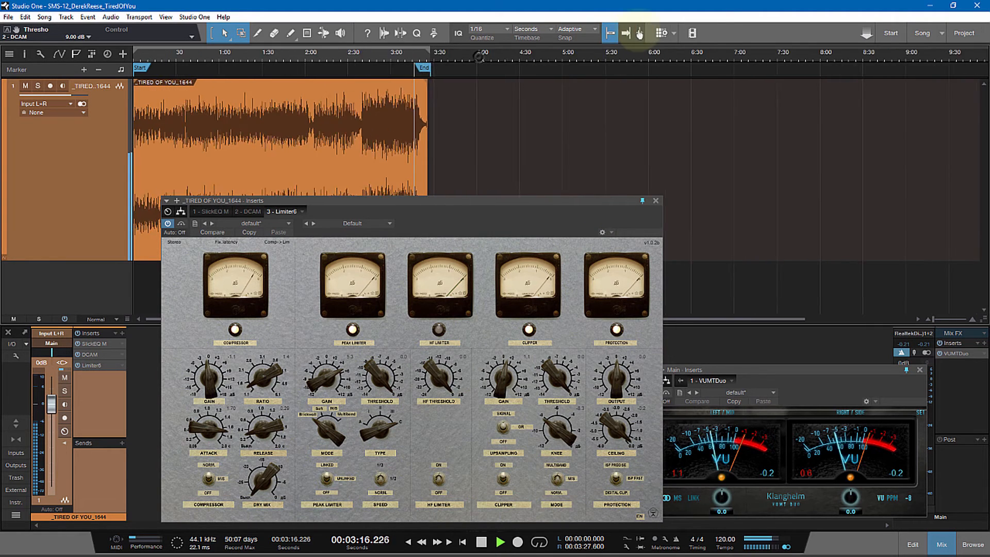
pyautogui.moveTo(639, 34); pyautogui.dragTo(713, 42)
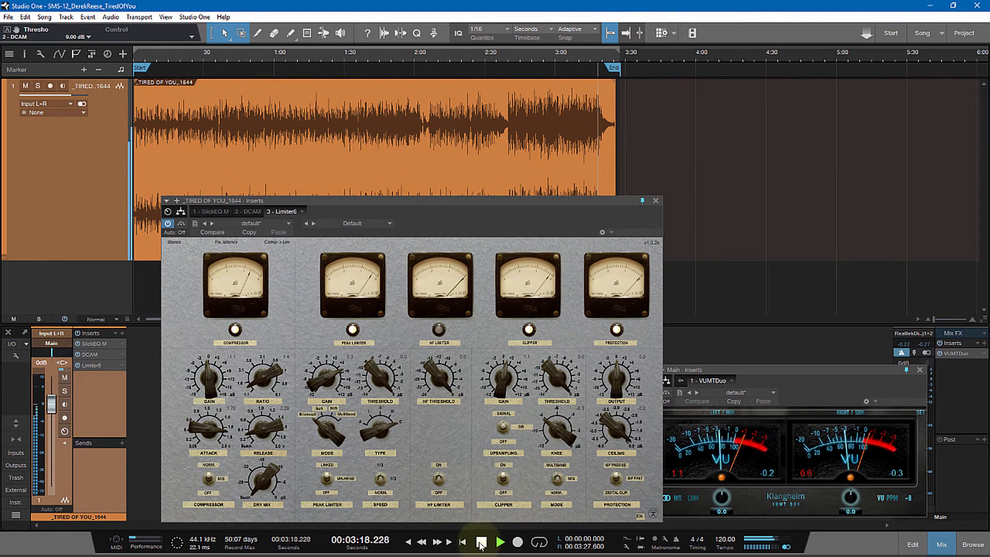
# - Stop and restart playback from 0:10, and audition further passages at 1:00 and about 1:20
pyautogui.click(480, 542)
pyautogui.click(180, 57)
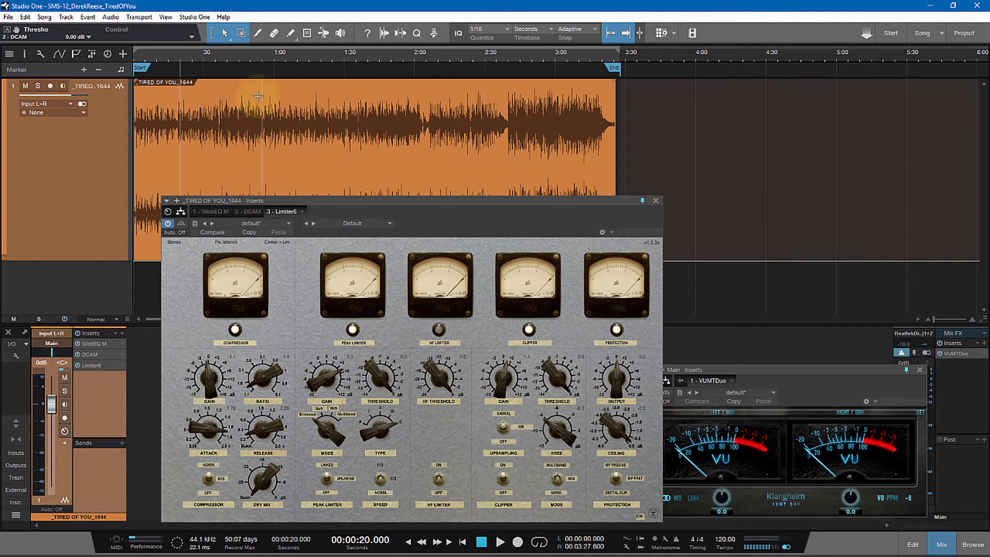
pyautogui.click(157, 57)
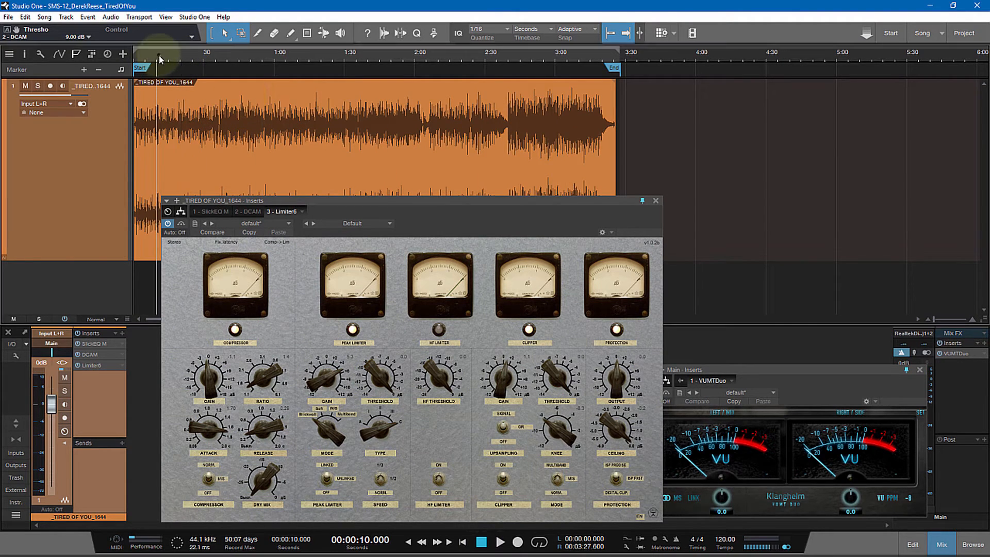
pyautogui.click(500, 543)
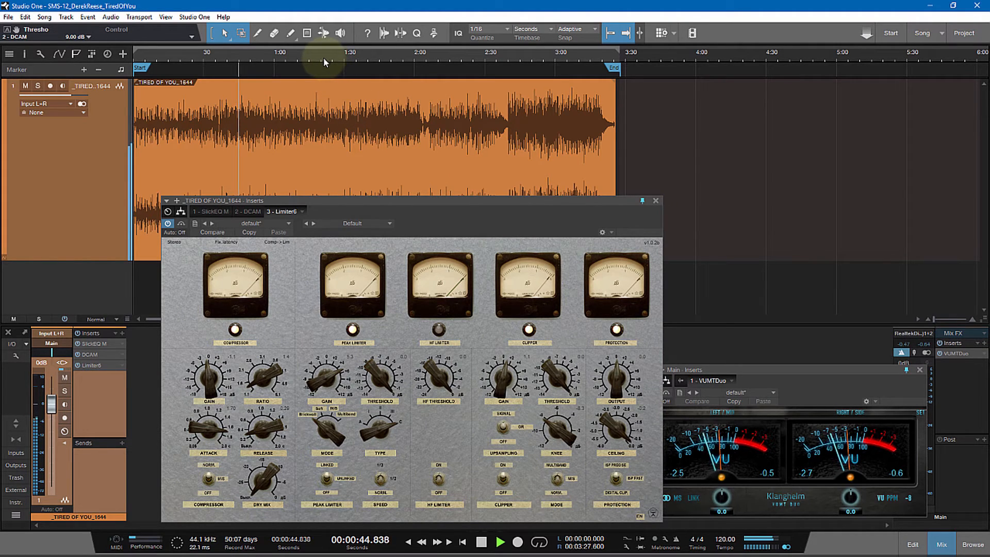
pyautogui.click(281, 62)
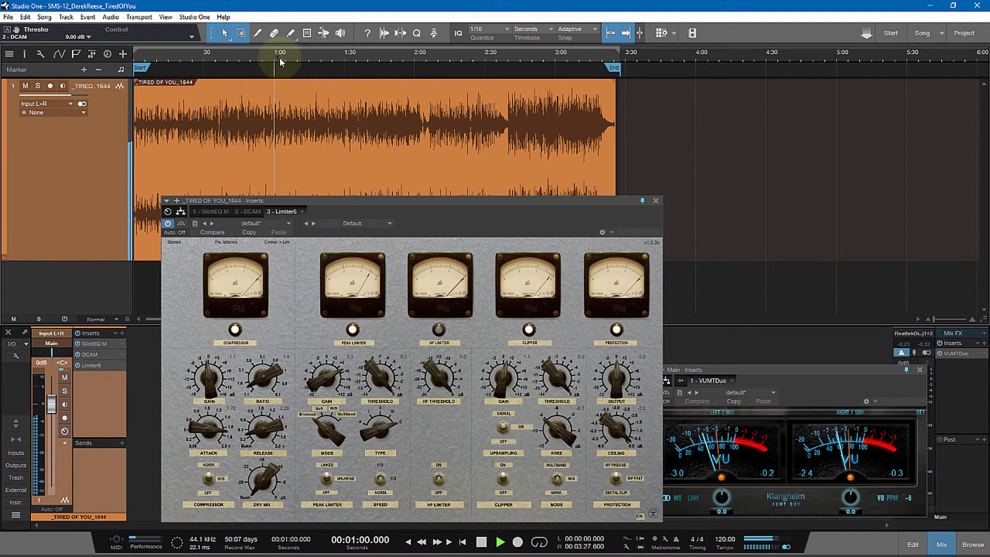
pyautogui.click(322, 62)
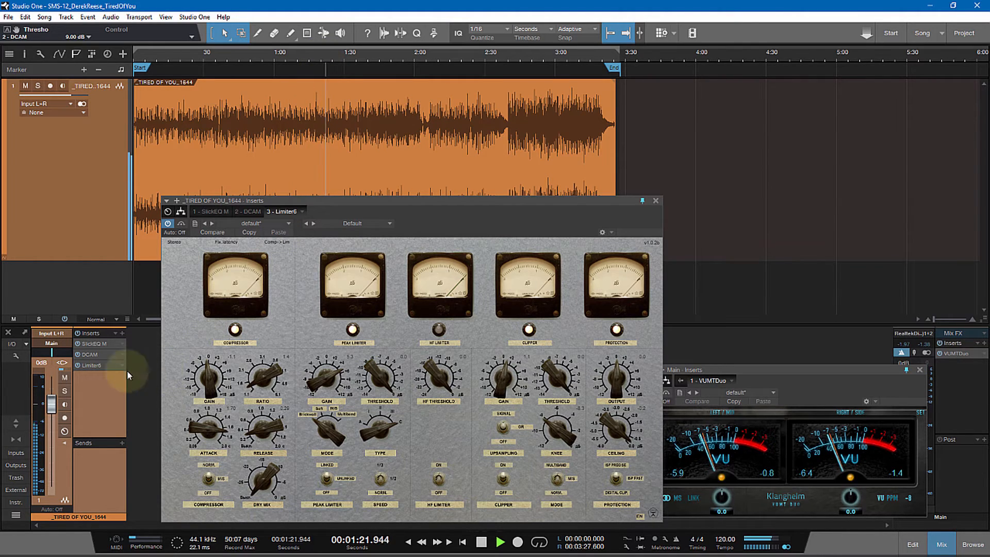
# - Open SlickEQ M above the VU meter, shift Limiter6 clear of the meter, and audition later passages before stopping playback
pyautogui.click(101, 346)
pyautogui.moveTo(420, 182); pyautogui.dragTo(760, 23)
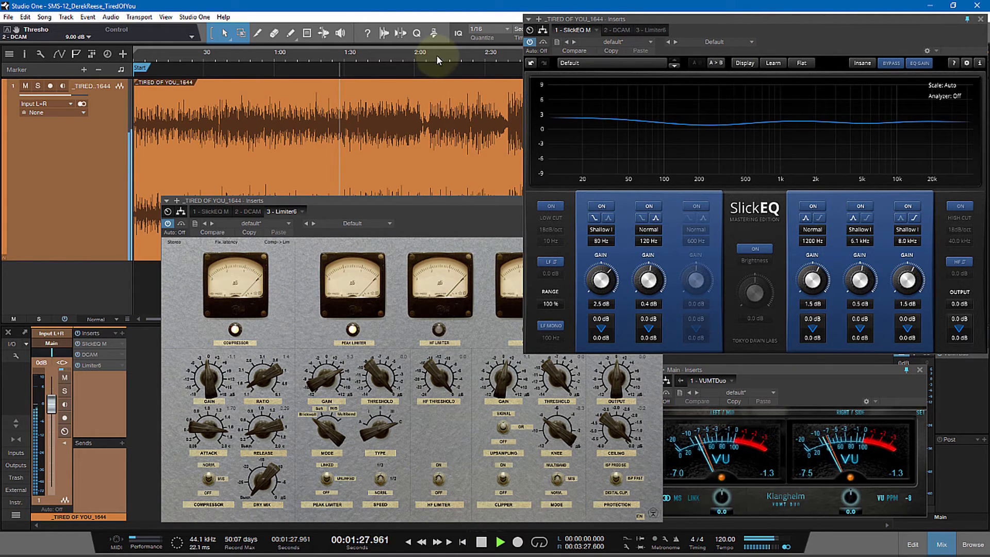
pyautogui.click(395, 64)
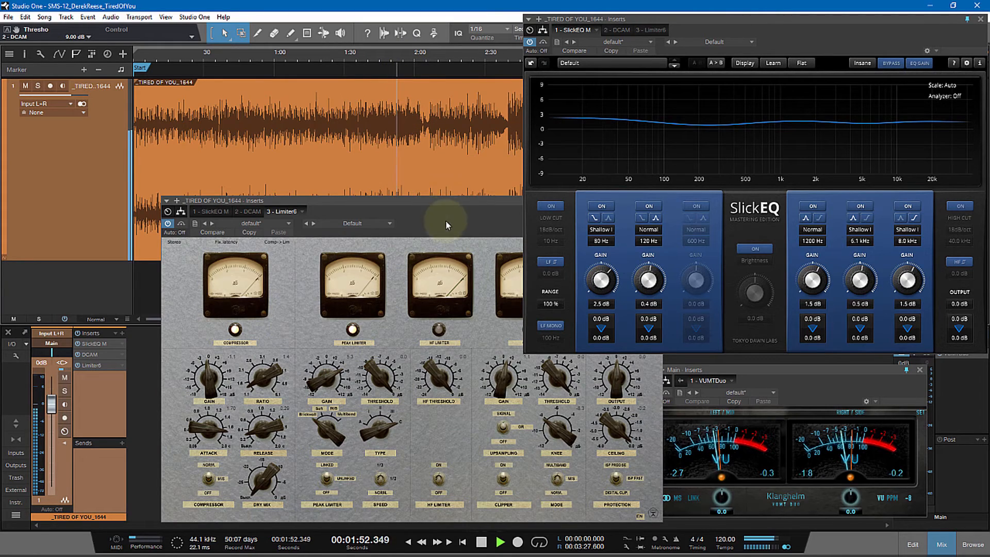
pyautogui.moveTo(445, 209); pyautogui.dragTo(332, 216)
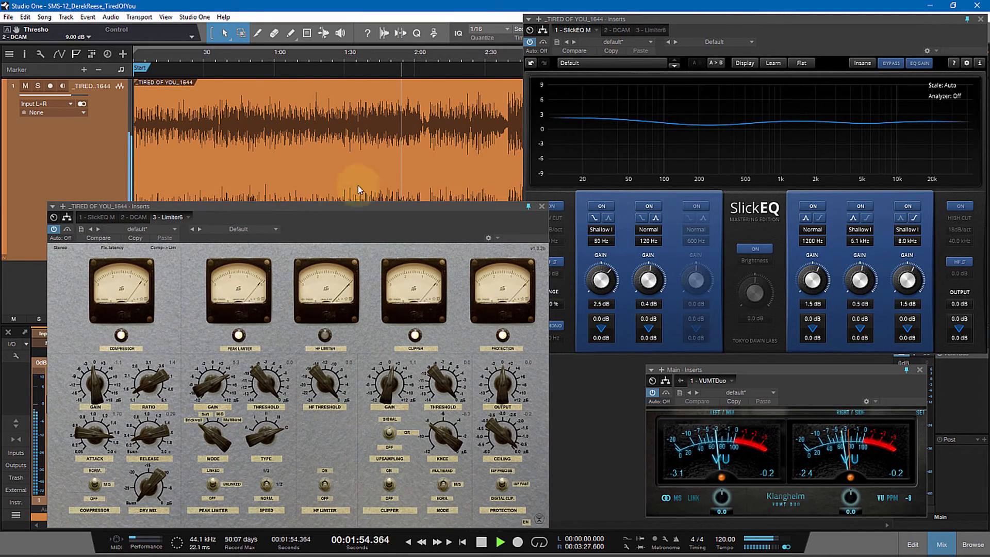
pyautogui.click(447, 57)
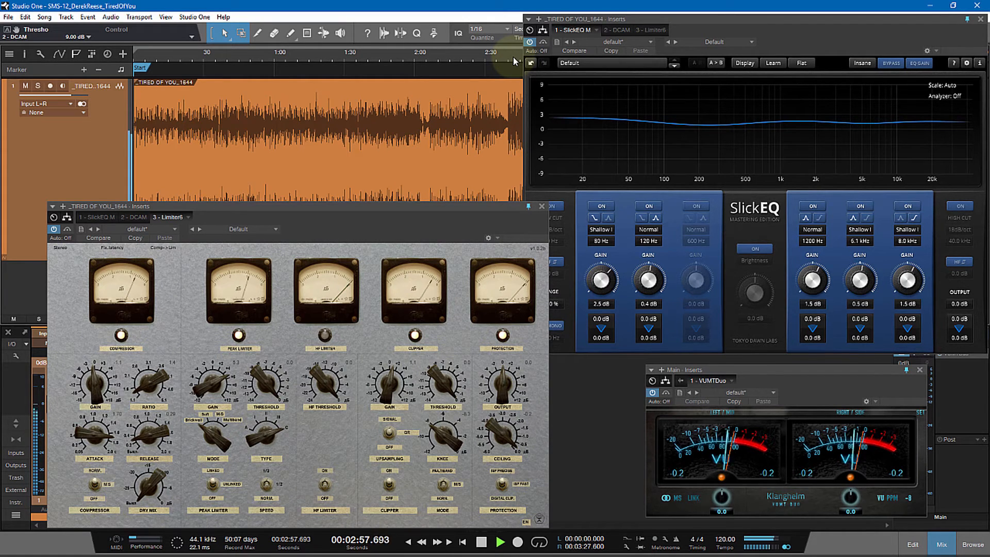
pyautogui.click(481, 543)
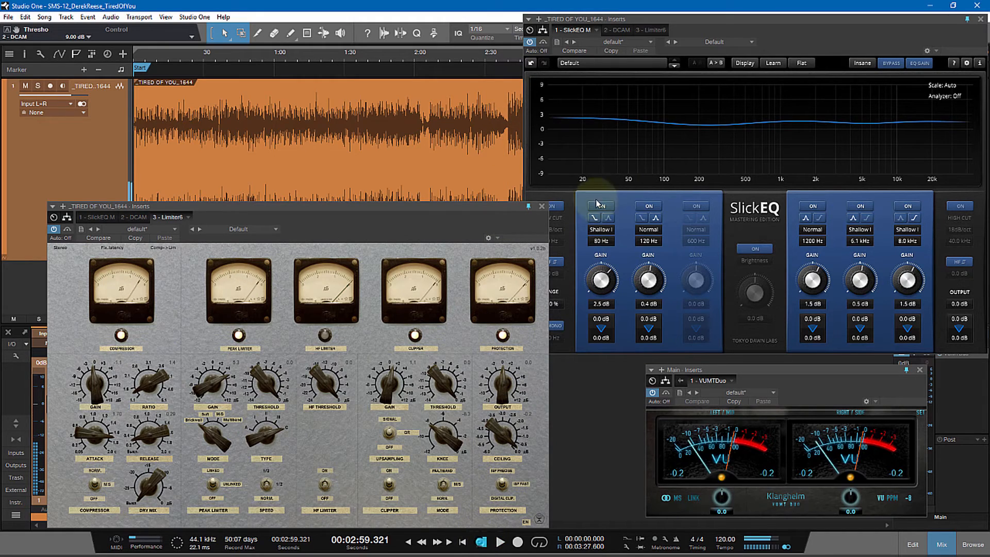
# - Enable the 600 Hz band in SlickEQ M and start playback from 0:40
pyautogui.moveTo(792, 42)
pyautogui.mouseDown()
pyautogui.moveTo(745, 67)
pyautogui.moveTo(791, 42)
pyautogui.moveTo(763, 39)
pyautogui.moveTo(786, 41)
pyautogui.mouseUp()
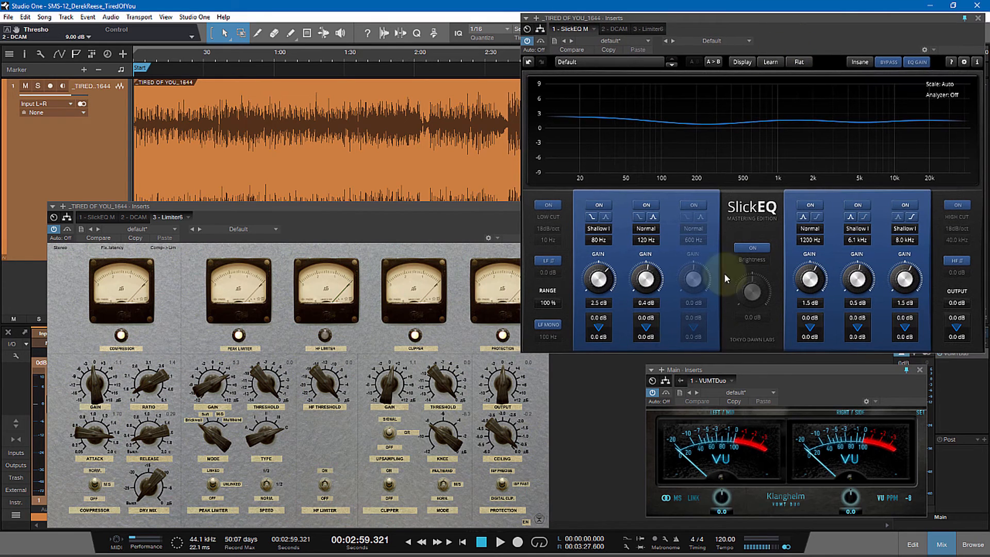
pyautogui.click(696, 205)
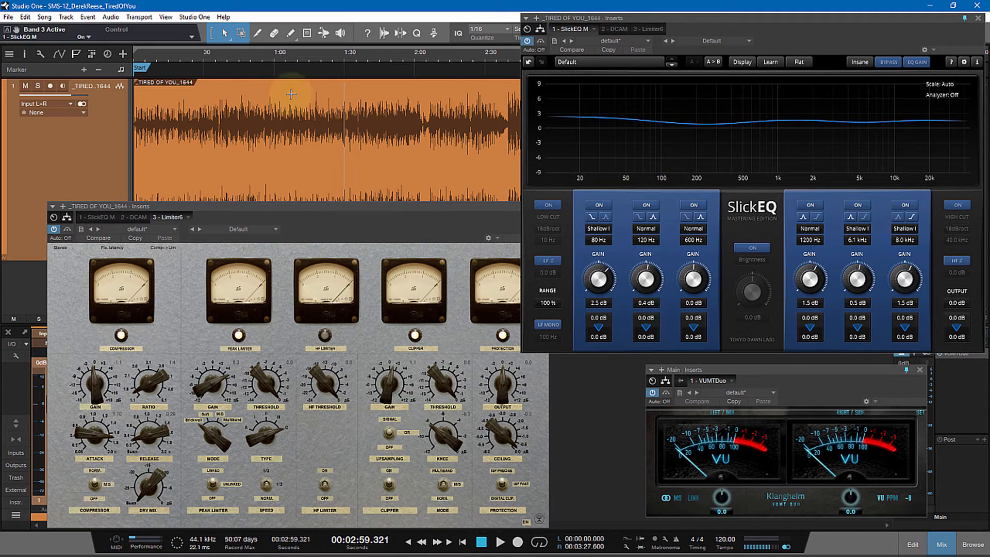
pyautogui.click(226, 57)
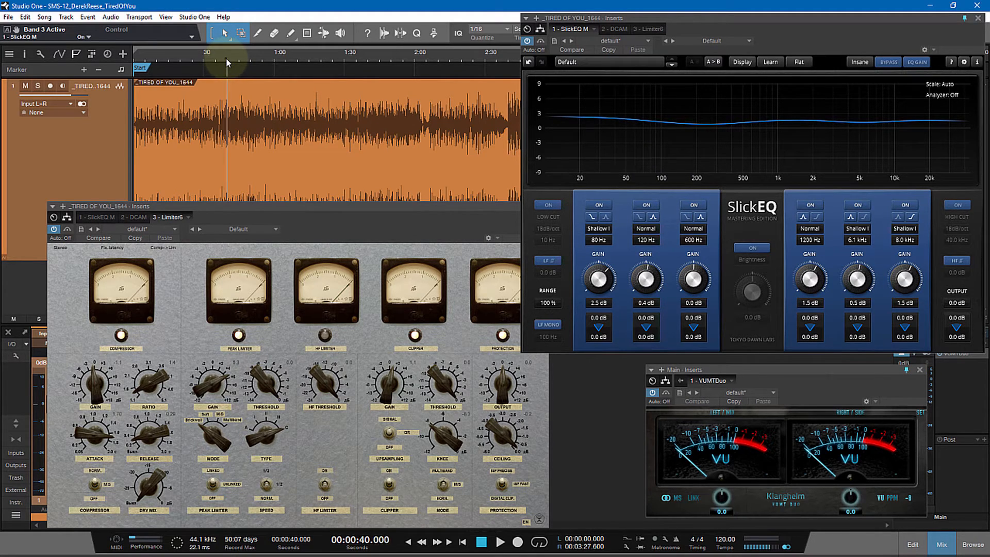
pyautogui.press('space')
pyautogui.click(520, 266)
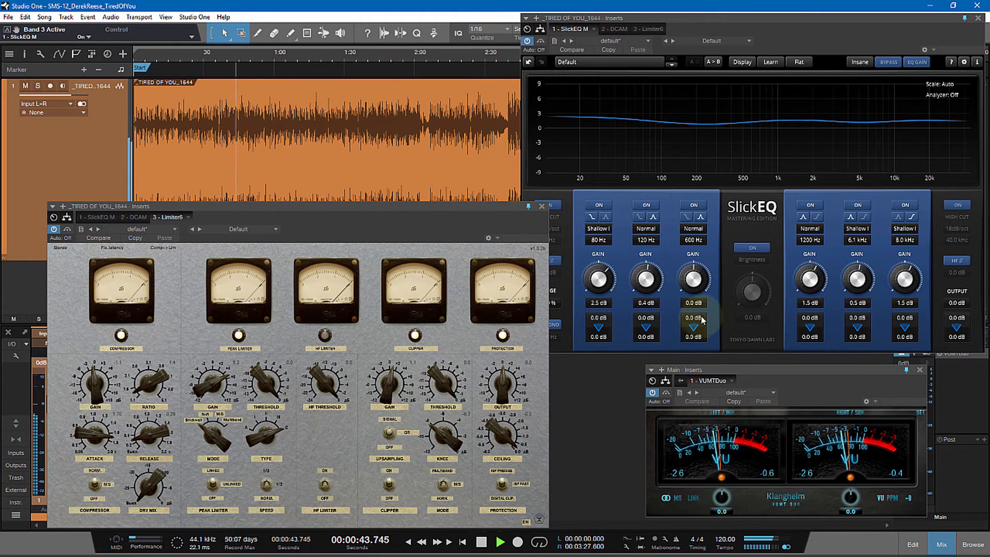
# - Set SlickEQ M's stereo width to 0.5 dB at 600 Hz, 1.0 dB at 1200 Hz, 1.1 dB at 6.1 kHz and 1.5 dB at 8.0 kHz
pyautogui.moveTo(694, 318); pyautogui.dragTo(694, 315)
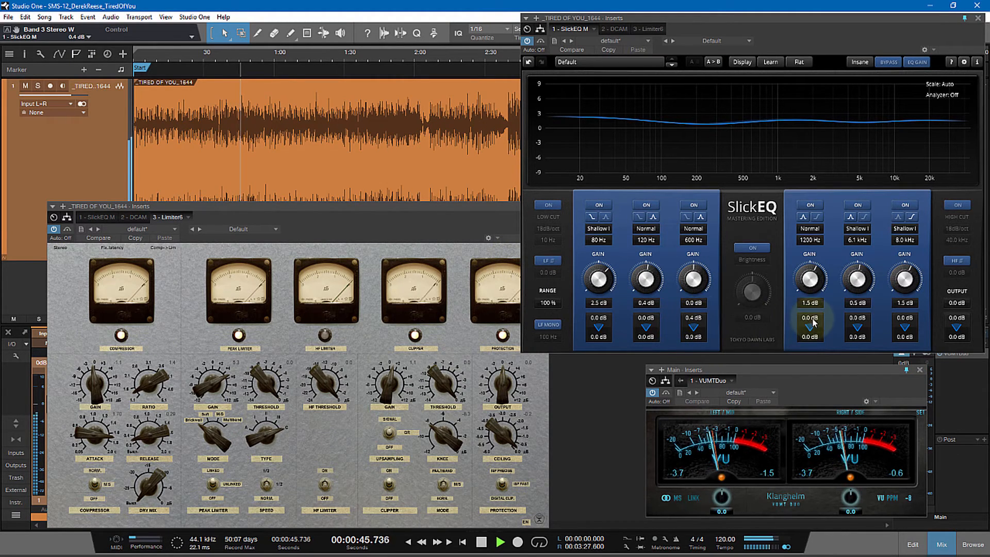
pyautogui.moveTo(810, 319); pyautogui.dragTo(908, 308)
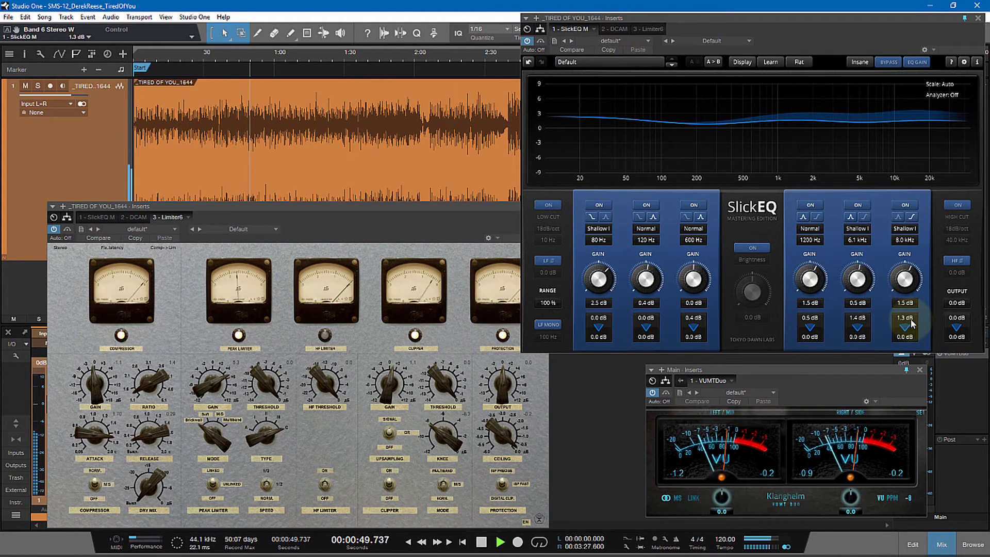
pyautogui.doubleClick(912, 319)
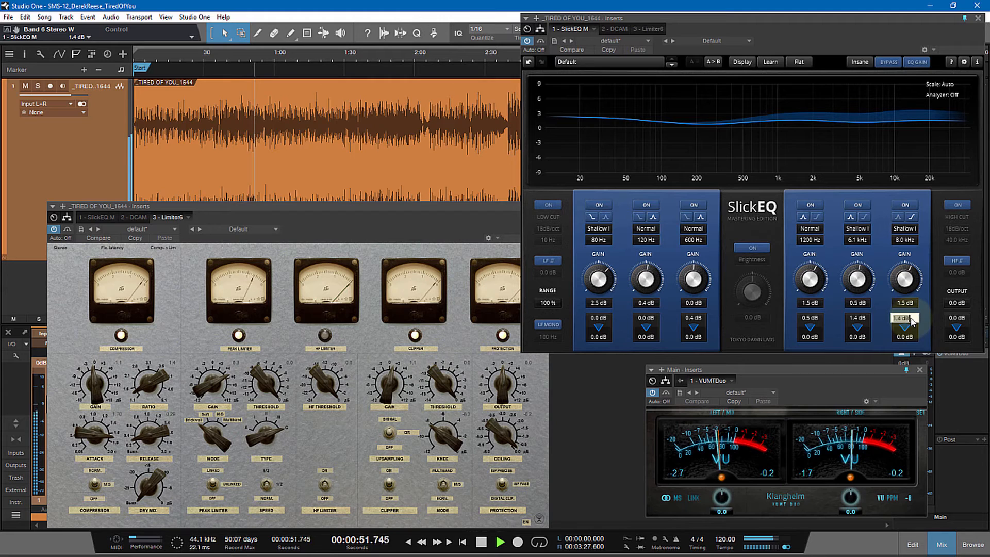
pyautogui.click(881, 322)
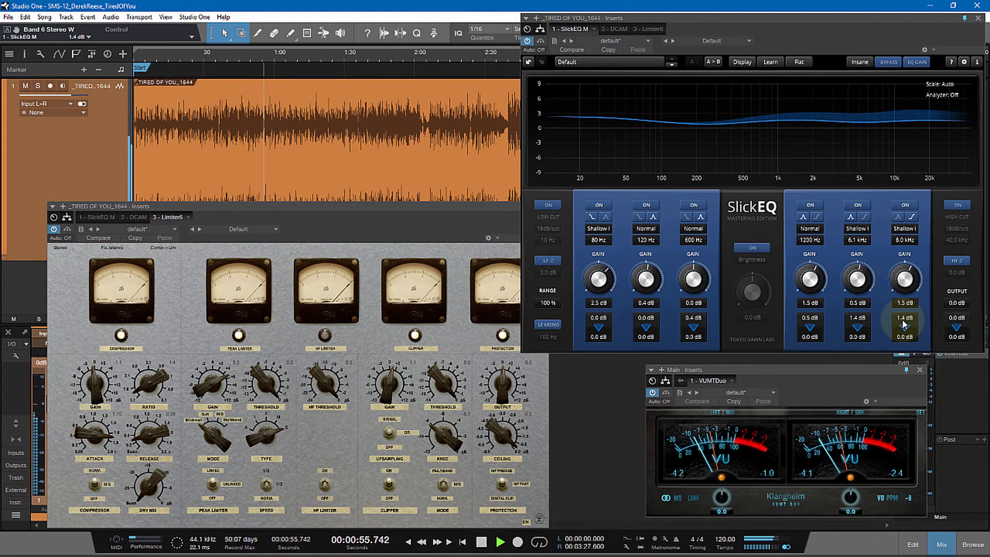
pyautogui.scroll(1, 902, 319)
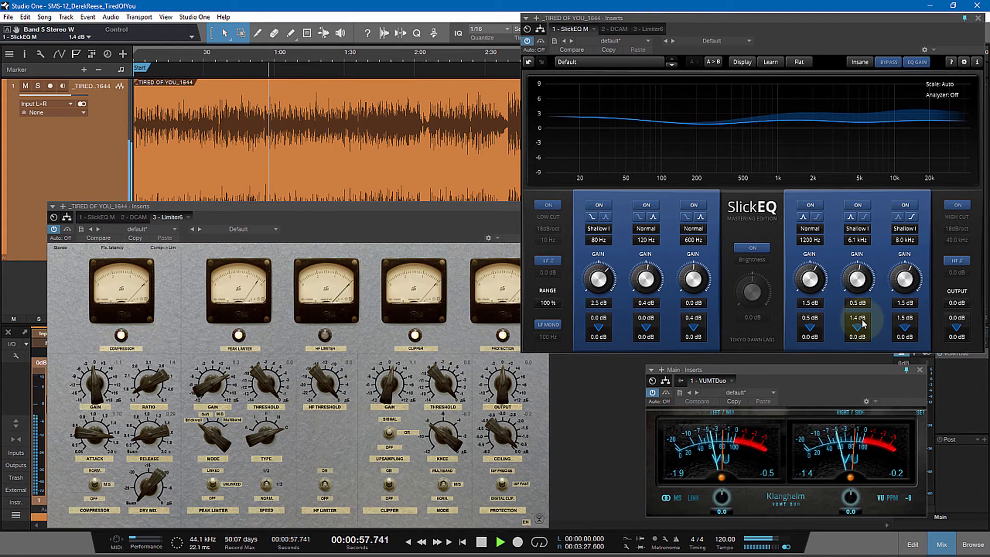
pyautogui.scroll(-2, 864, 324)
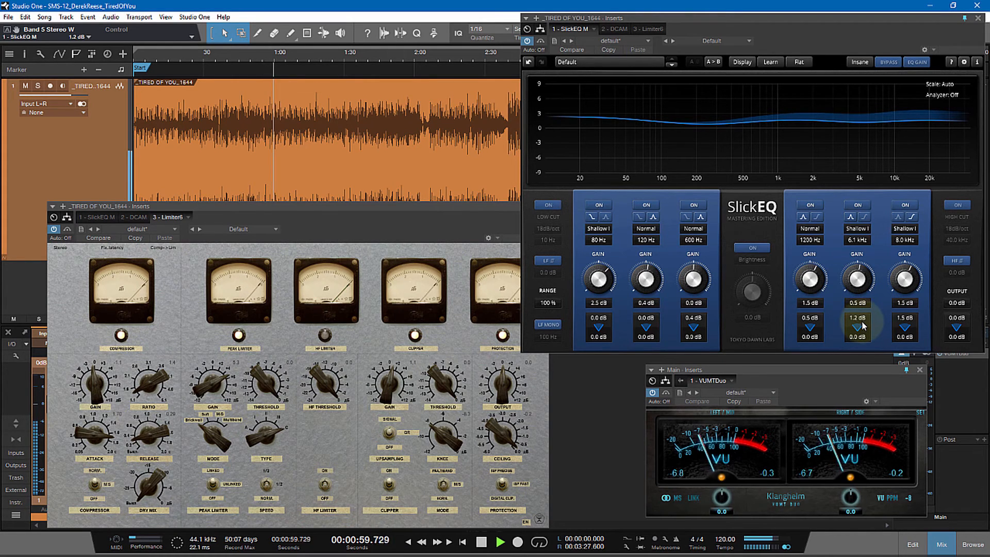
pyautogui.scroll(-1, 863, 327)
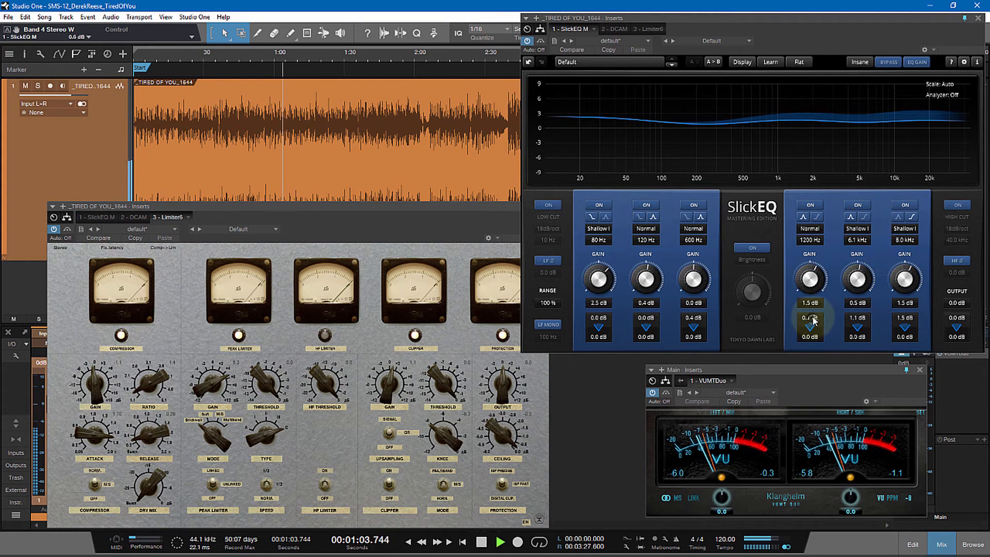
pyautogui.scroll(3, 814, 319)
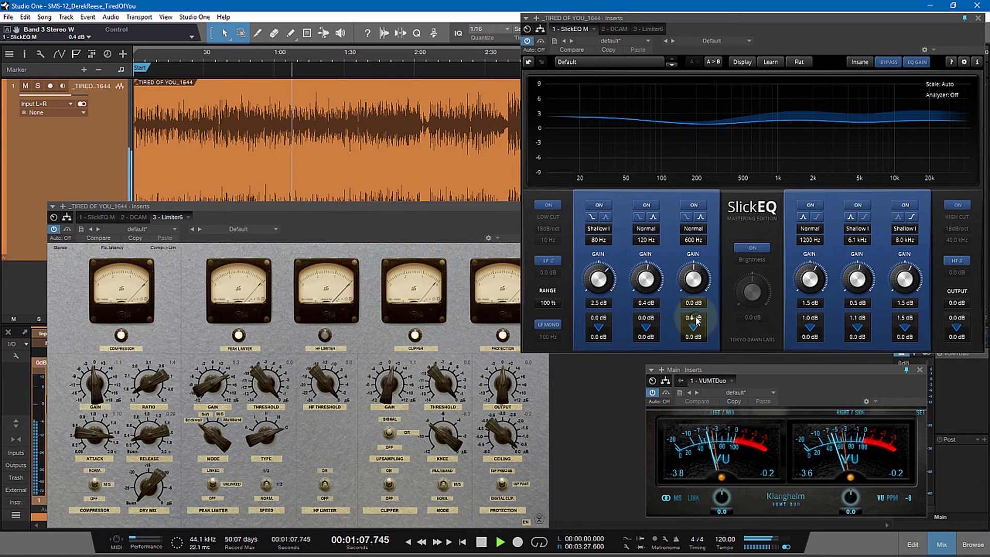
pyautogui.scroll(1, 696, 317)
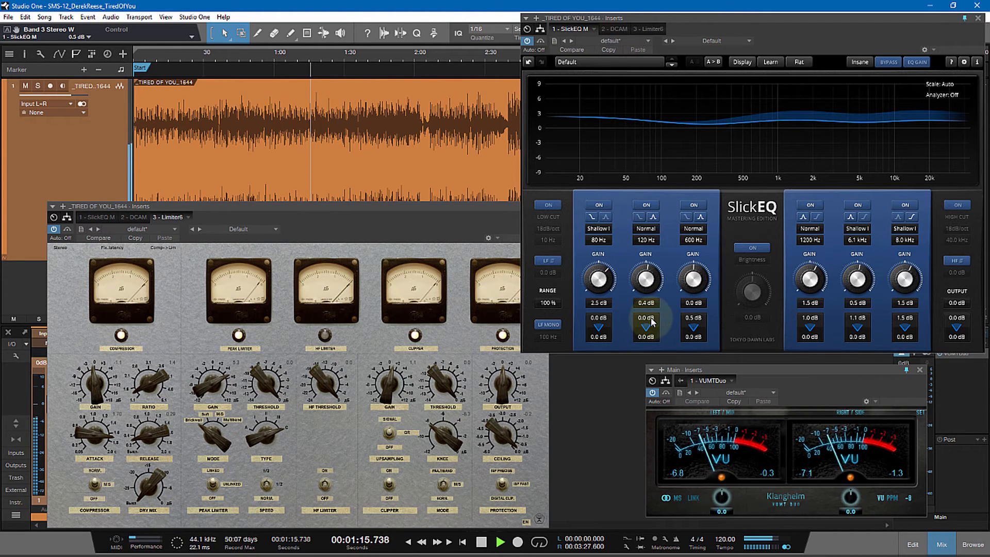
# - Compare the song with SlickEQ M bypassed and active, and set the 1200 Hz band's gain to 1.2 dB
pyautogui.click(542, 43)
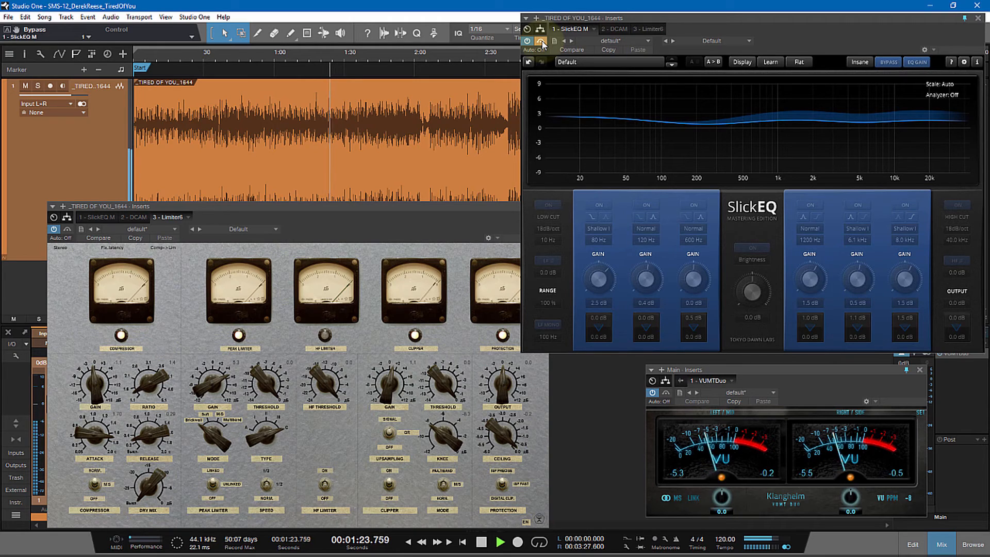
pyautogui.click(541, 42)
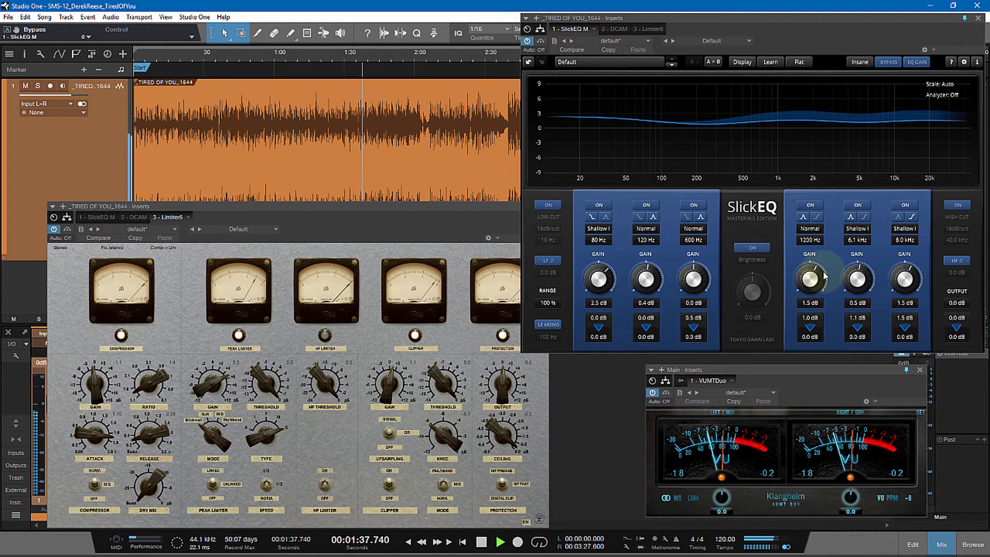
pyautogui.moveTo(816, 281); pyautogui.dragTo(817, 290)
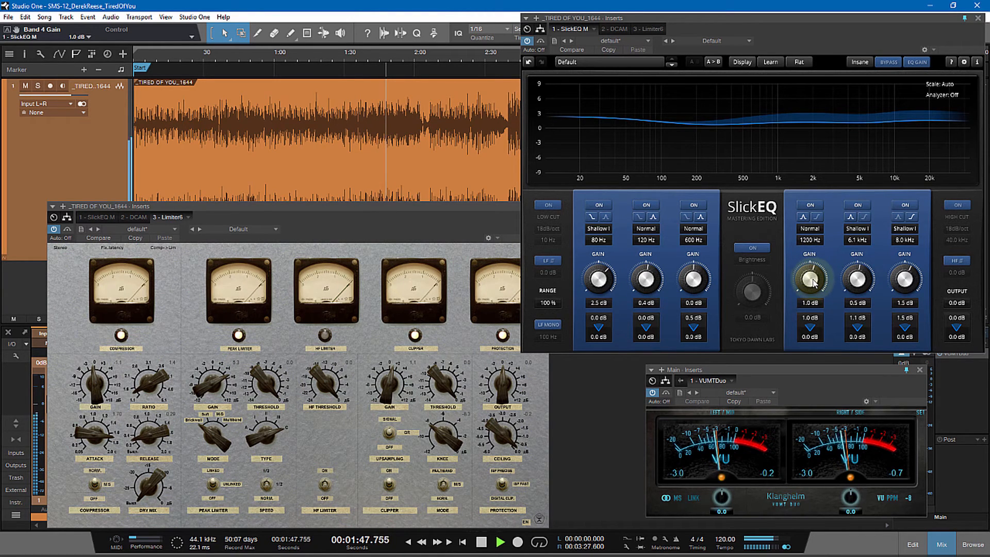
pyautogui.scroll(1, 814, 281)
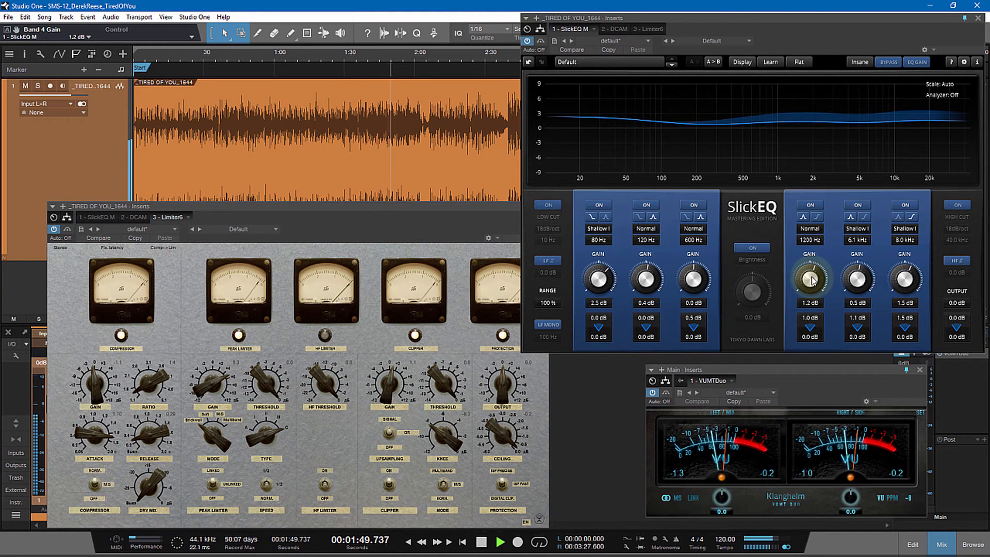
pyautogui.scroll(1, 813, 282)
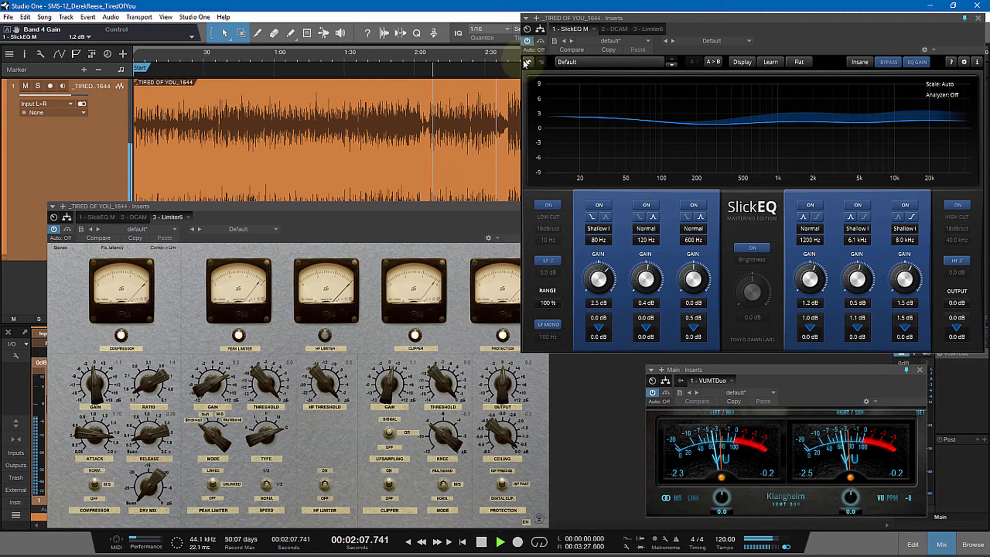
# - Move SlickEQ M off the timeline, play from 2:40, and set its lowest band to 2.6 dB gain at 90 Hz
pyautogui.moveTo(743, 19); pyautogui.dragTo(792, 26)
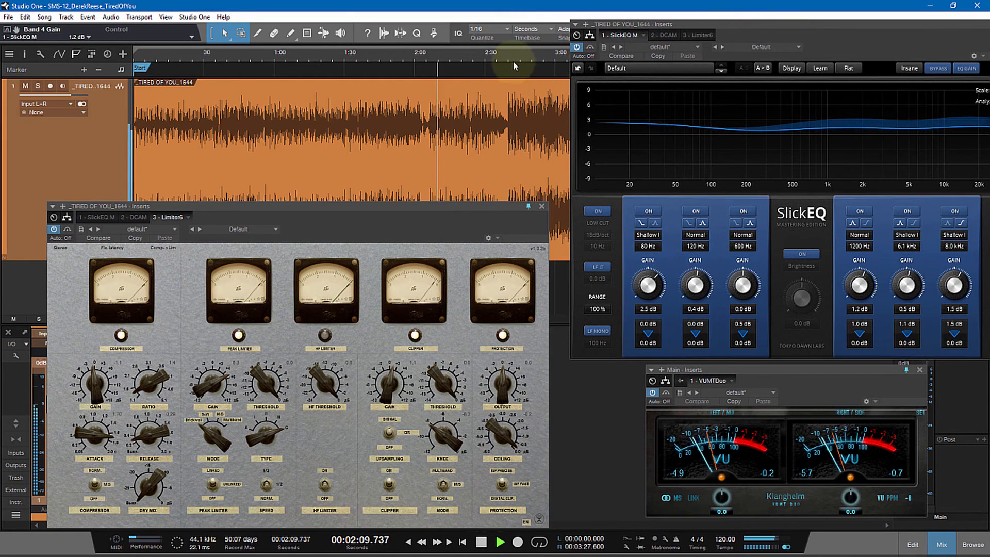
pyautogui.scroll(-1, 505, 56)
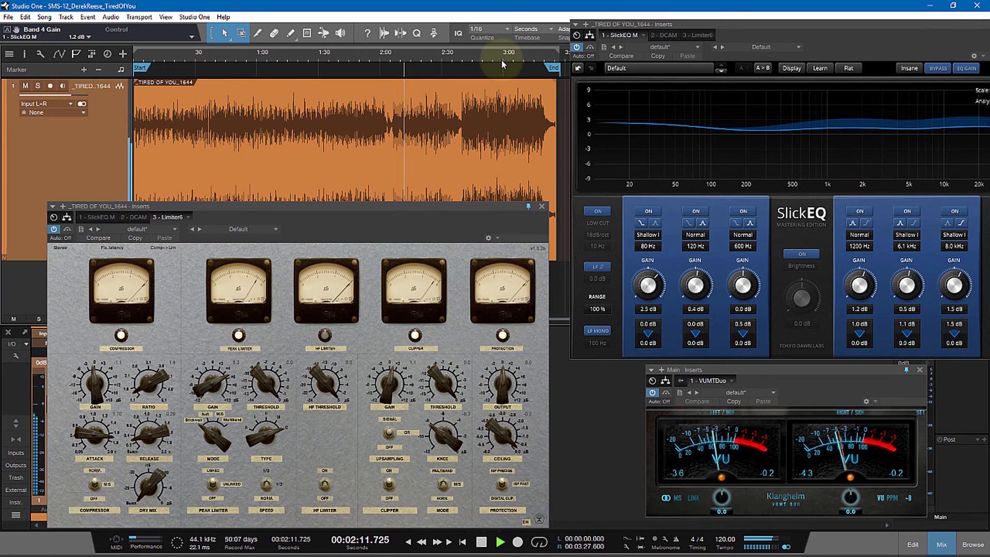
pyautogui.click(463, 55)
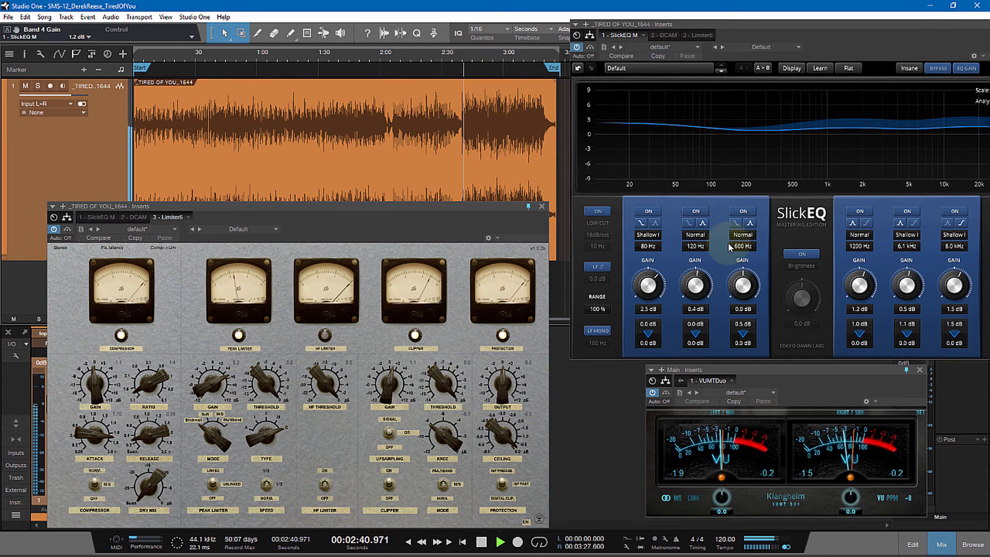
pyautogui.moveTo(650, 289); pyautogui.dragTo(650, 284)
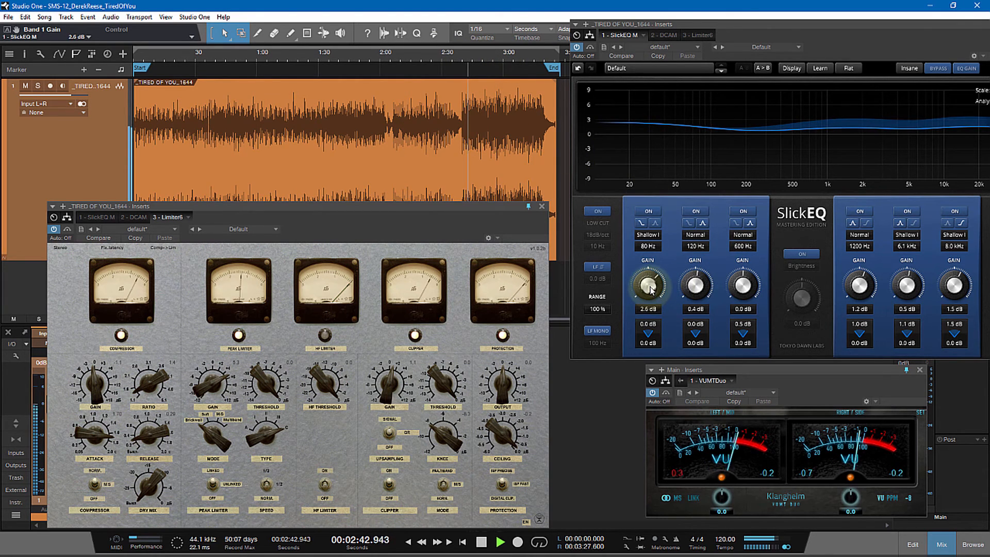
pyautogui.moveTo(652, 248); pyautogui.dragTo(652, 244)
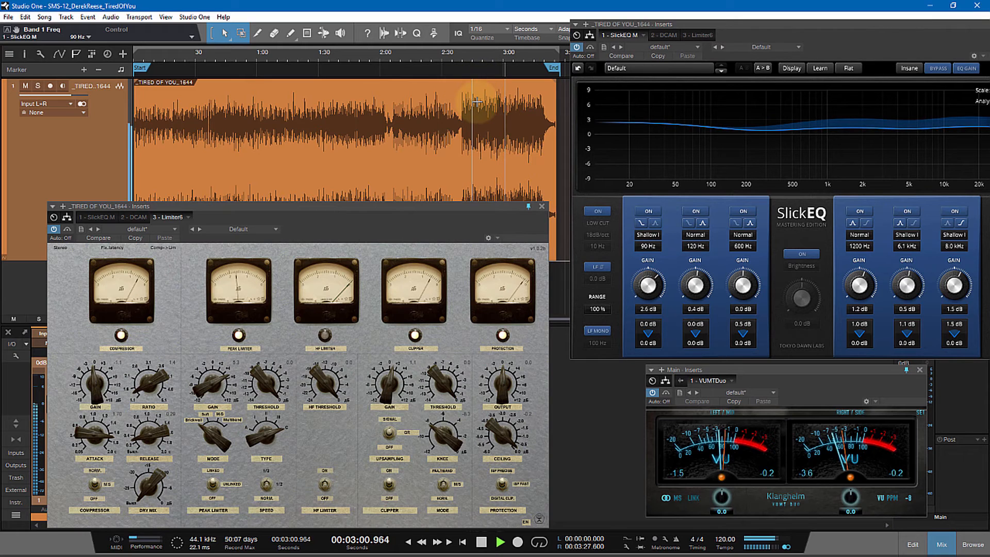
# - Replay from 2:40, compare the passage with SlickEQ M bypassed and active, and stop playback
pyautogui.click(465, 65)
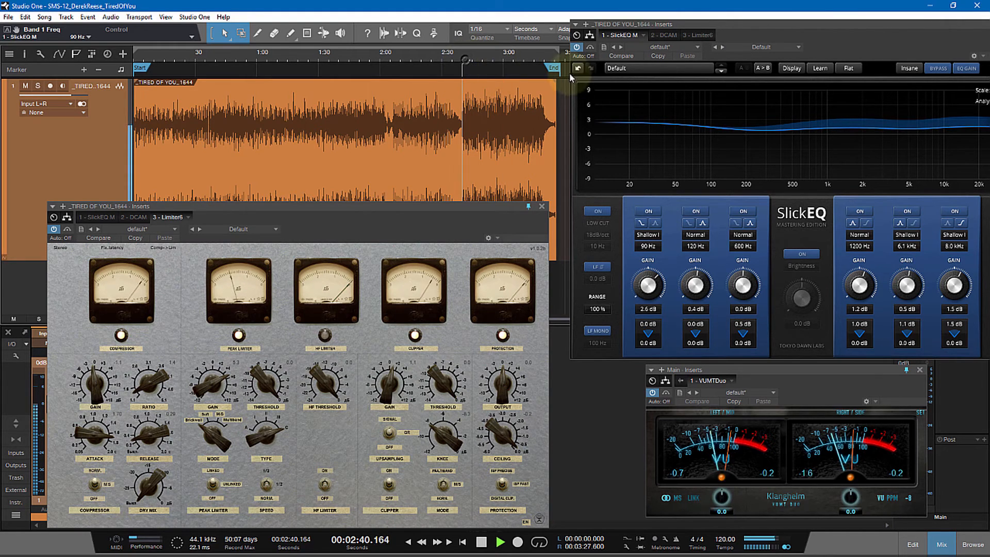
pyautogui.click(591, 47)
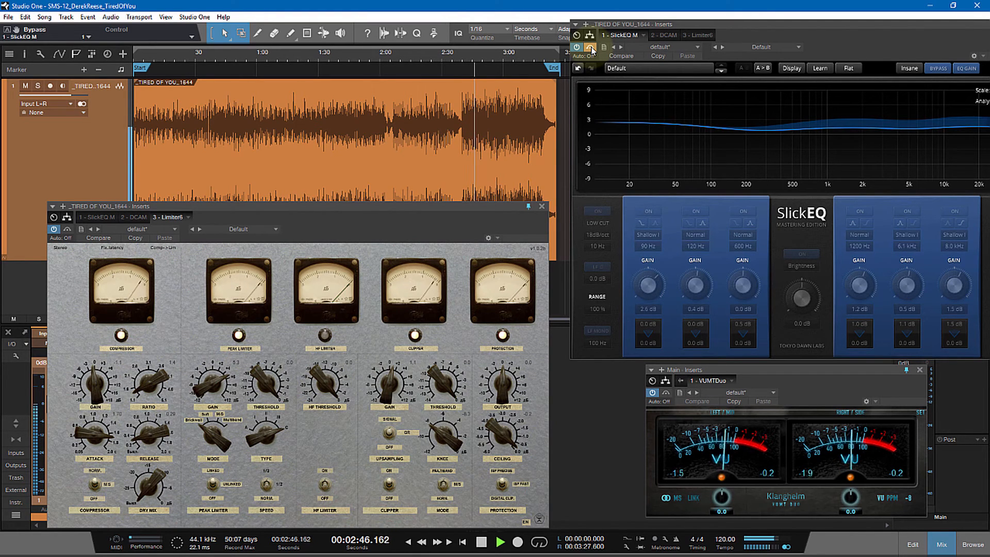
pyautogui.click(590, 47)
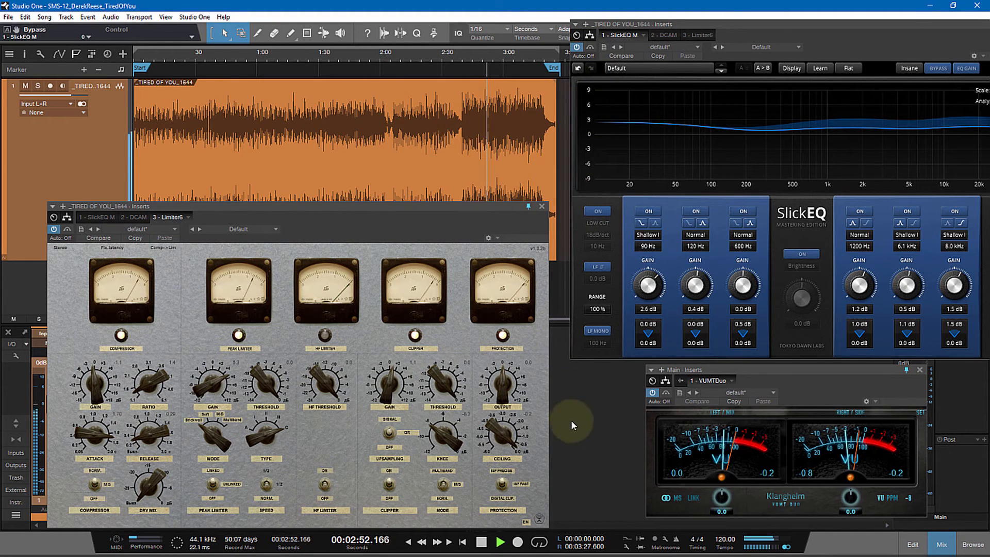
pyautogui.click(482, 542)
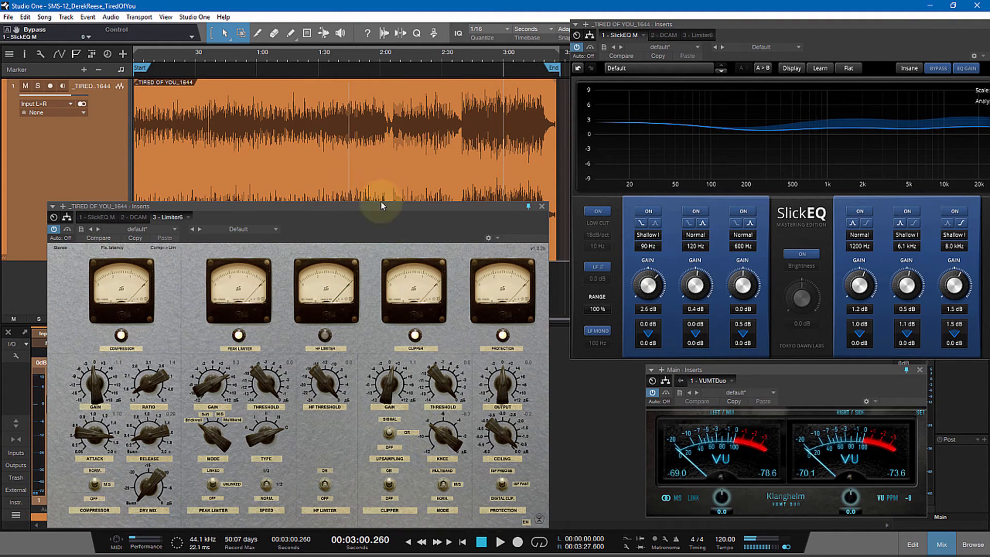
# - Close Limiter6, bring SlickEQ M fully into view to review its curve and band settings, and close it
pyautogui.moveTo(381, 206); pyautogui.dragTo(447, 214)
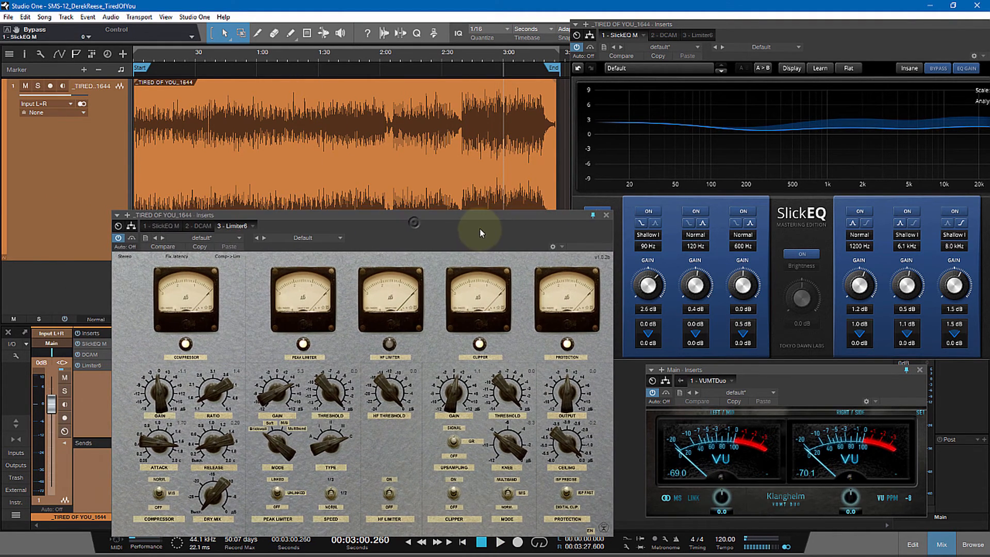
pyautogui.click(607, 215)
pyautogui.moveTo(815, 24); pyautogui.dragTo(424, 197)
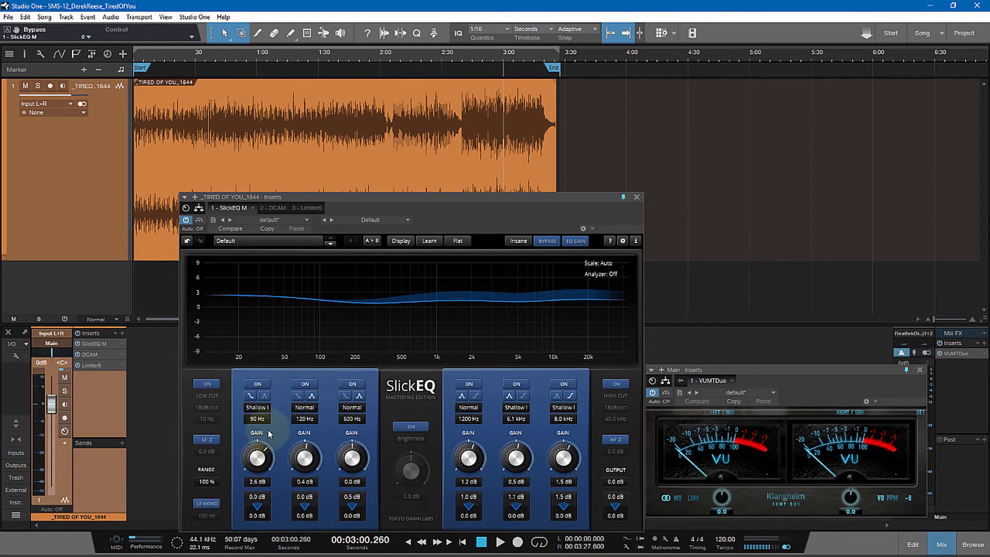
pyautogui.moveTo(447, 230); pyautogui.dragTo(454, 226)
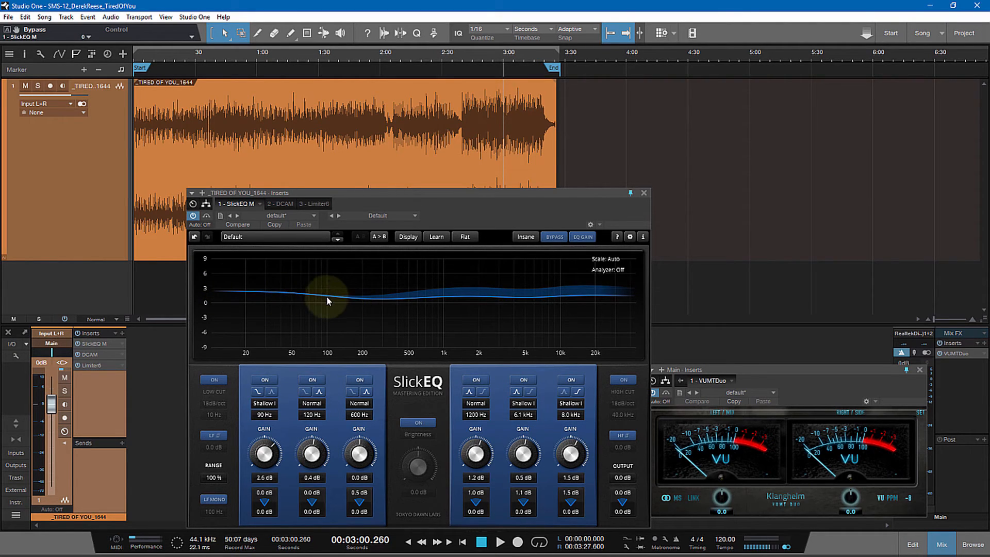
pyautogui.moveTo(448, 209)
pyautogui.mouseDown()
pyautogui.moveTo(488, 205)
pyautogui.moveTo(445, 201)
pyautogui.mouseUp()
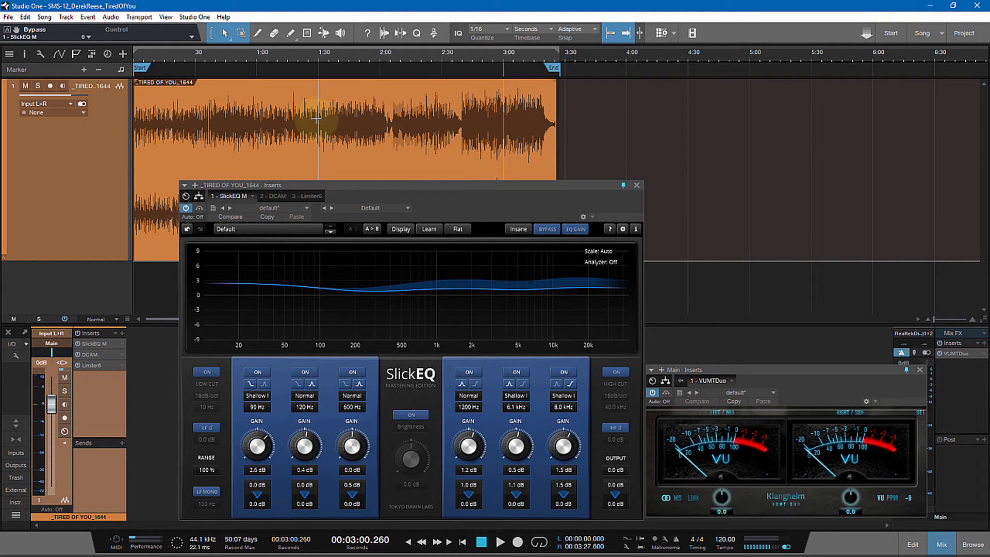
pyautogui.click(636, 186)
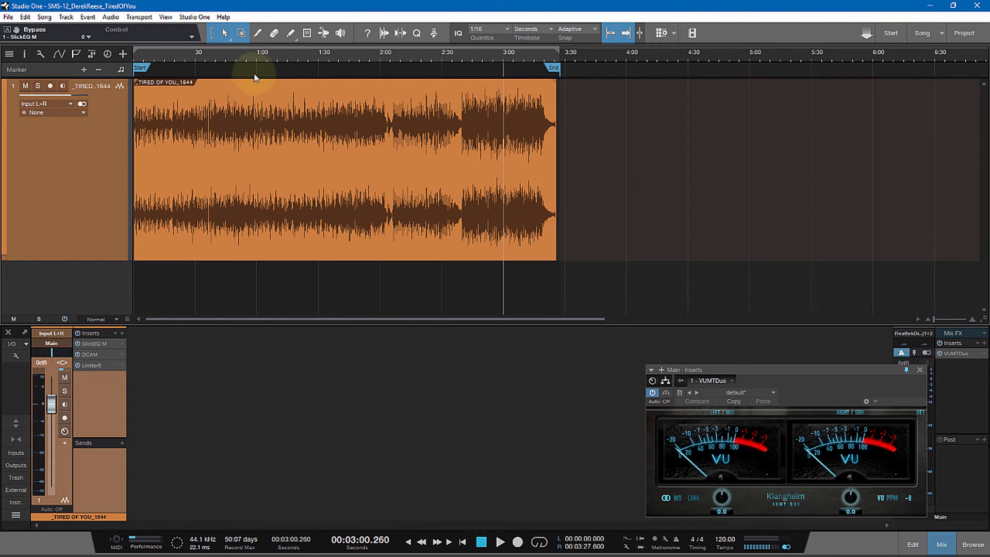
# - Enlarge the song to fill the timeline width, reopen Limiter6, and place its window beside the VU meter
pyautogui.moveTo(218, 55); pyautogui.dragTo(360, 62)
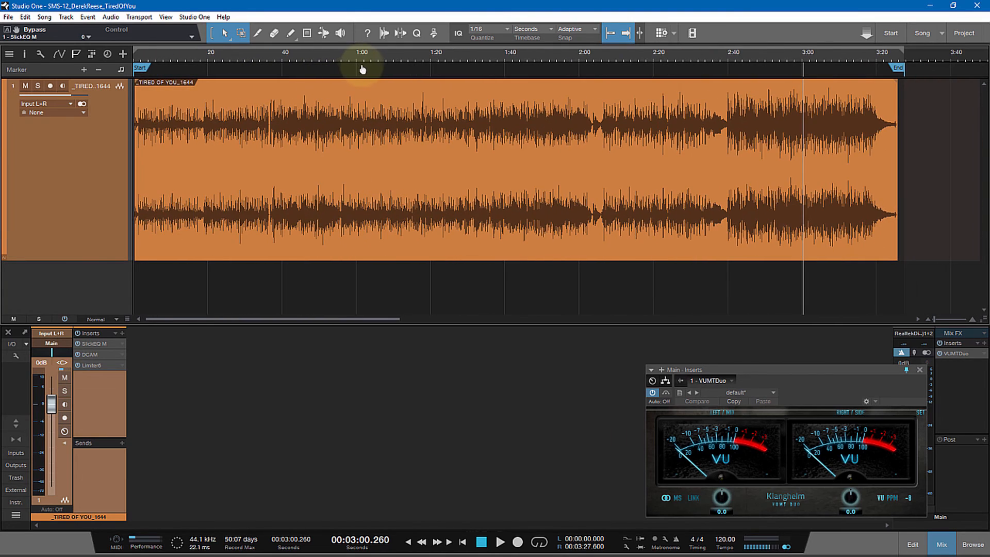
pyautogui.click(104, 364)
pyautogui.moveTo(440, 233); pyautogui.dragTo(470, 199)
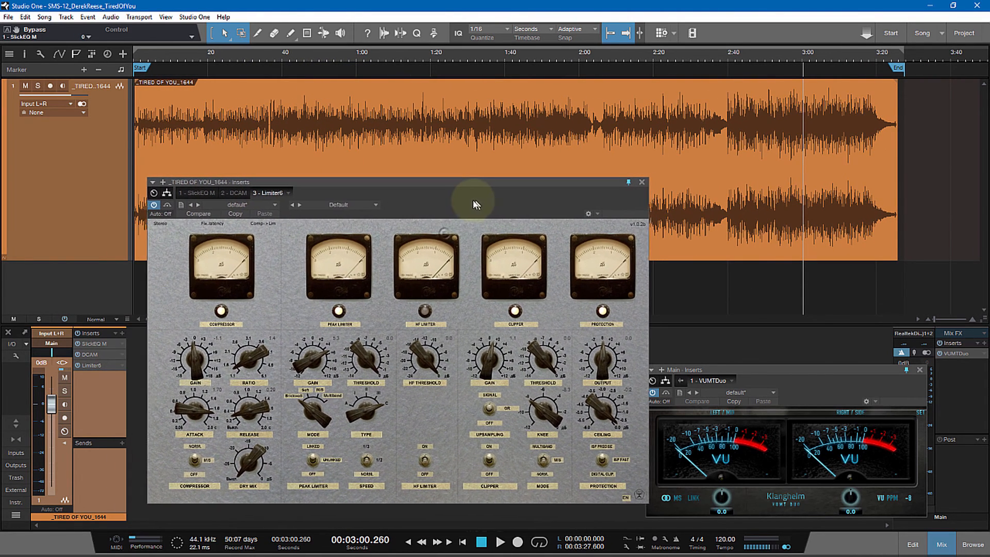
pyautogui.moveTo(588, 431); pyautogui.dragTo(586, 397)
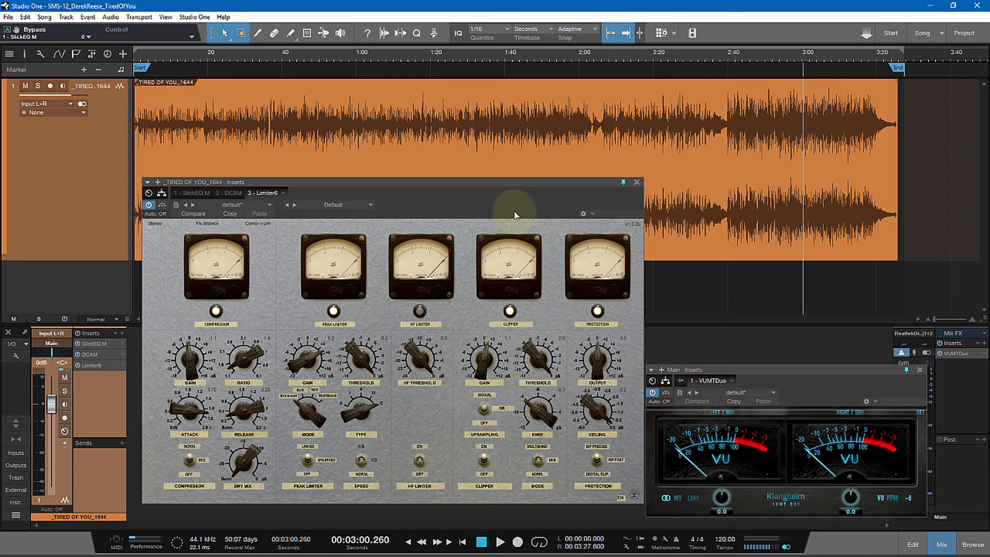
# - Set Limiter6's ceiling to -1.0 dB and play from 2:40 to check the peak levels on the VU meter
pyautogui.click(653, 391)
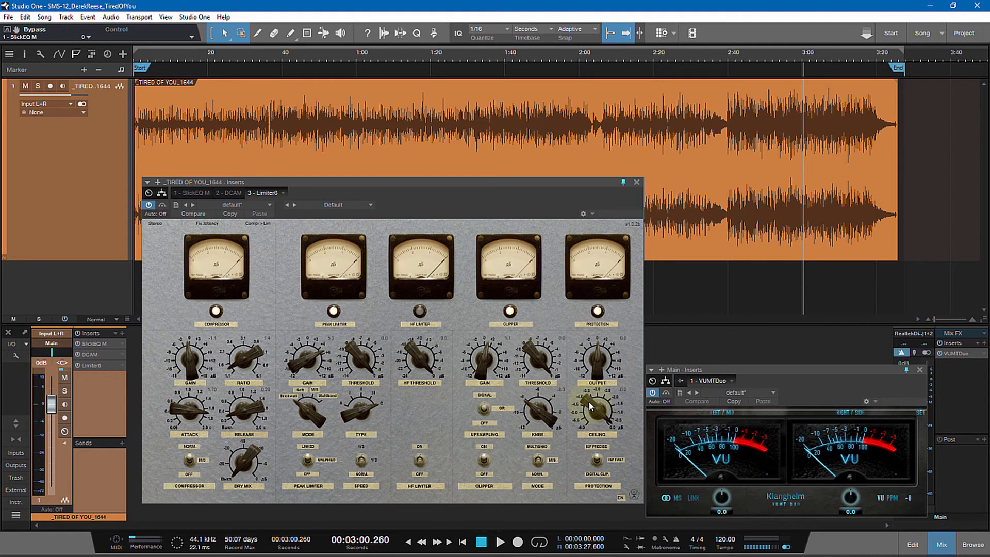
pyautogui.scroll(-2, 589, 406)
pyautogui.scroll(-2, 588, 406)
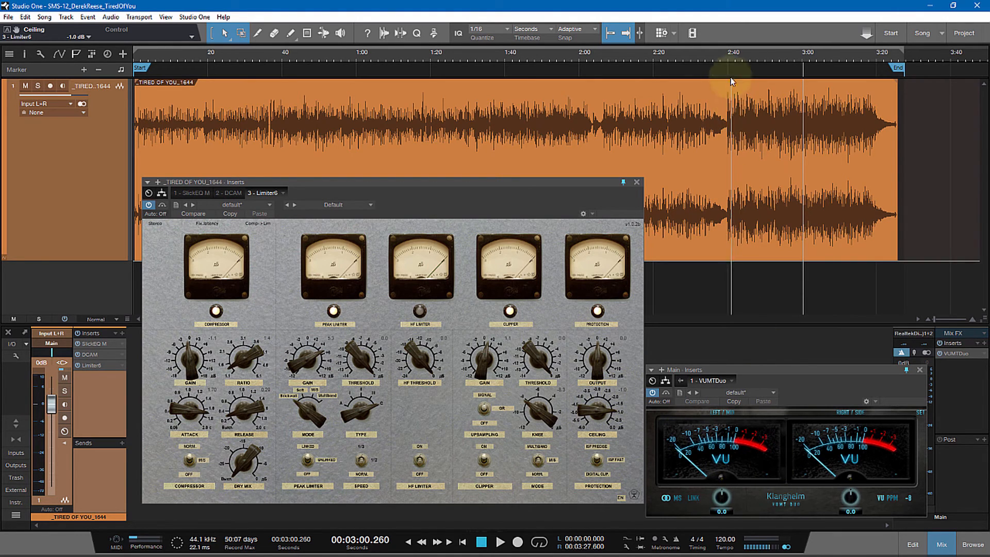
pyautogui.click(728, 54)
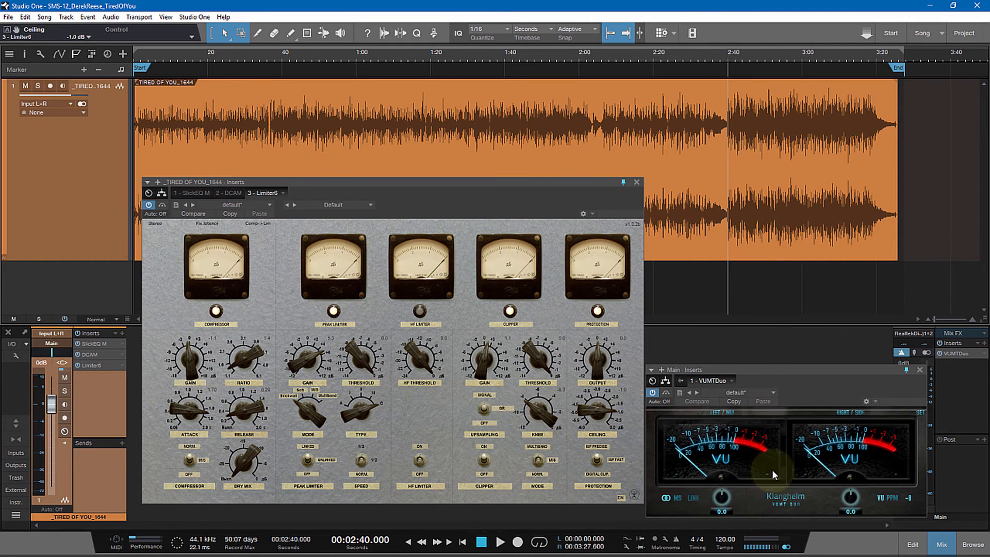
pyautogui.press('space')
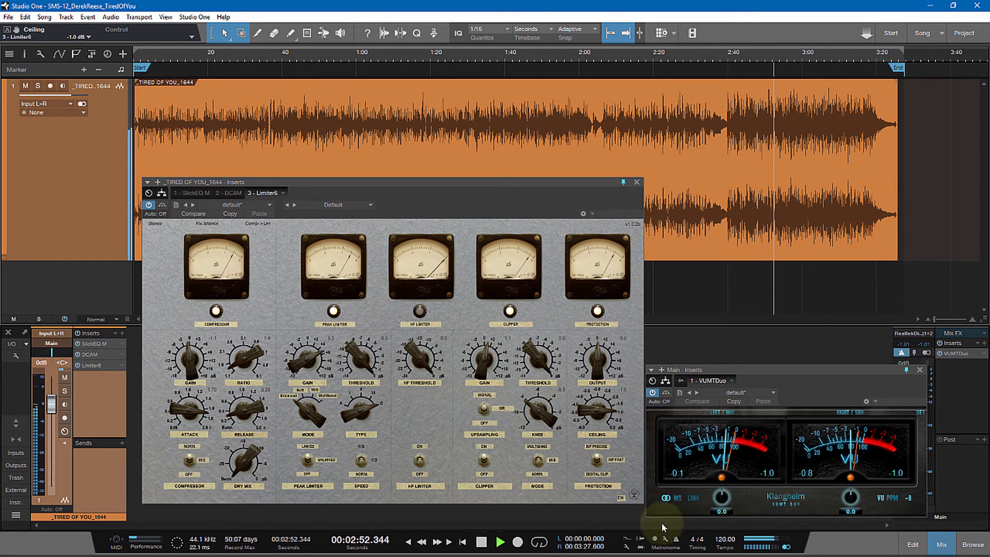
pyautogui.click(481, 541)
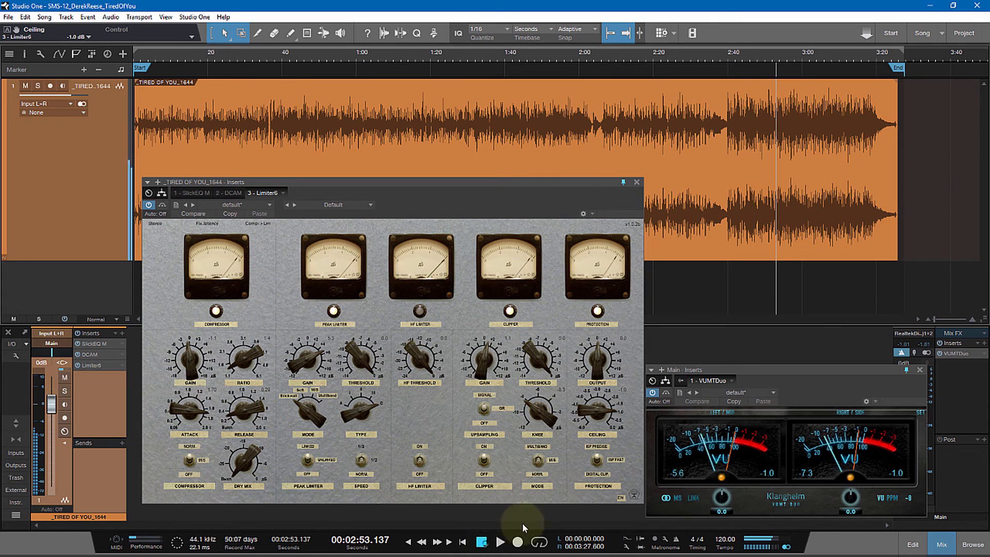
# - Reset the VU meter's peak readings, then set Limiter6's ceiling to -0.2 dB and close its window
pyautogui.click(773, 468)
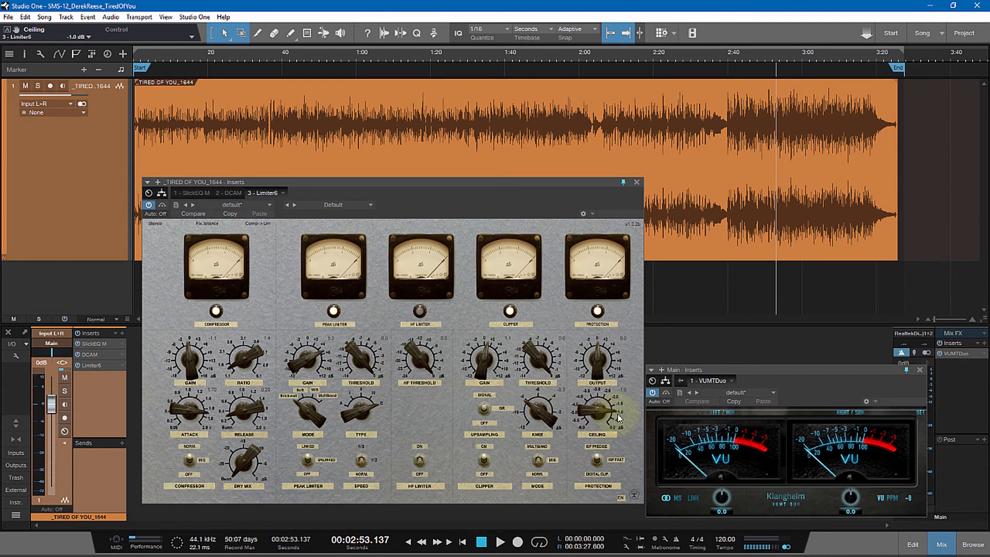
pyautogui.moveTo(619, 419); pyautogui.dragTo(586, 411)
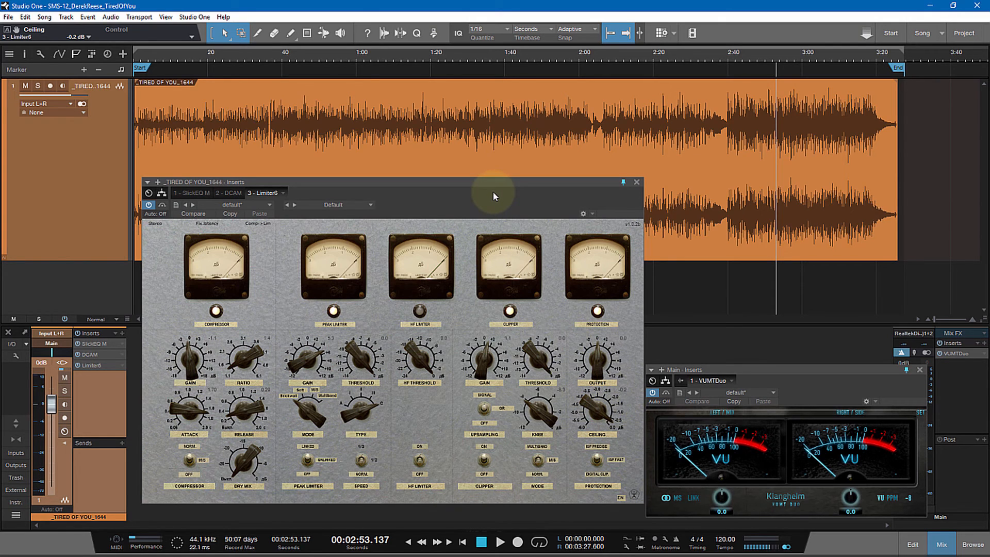
pyautogui.click(636, 182)
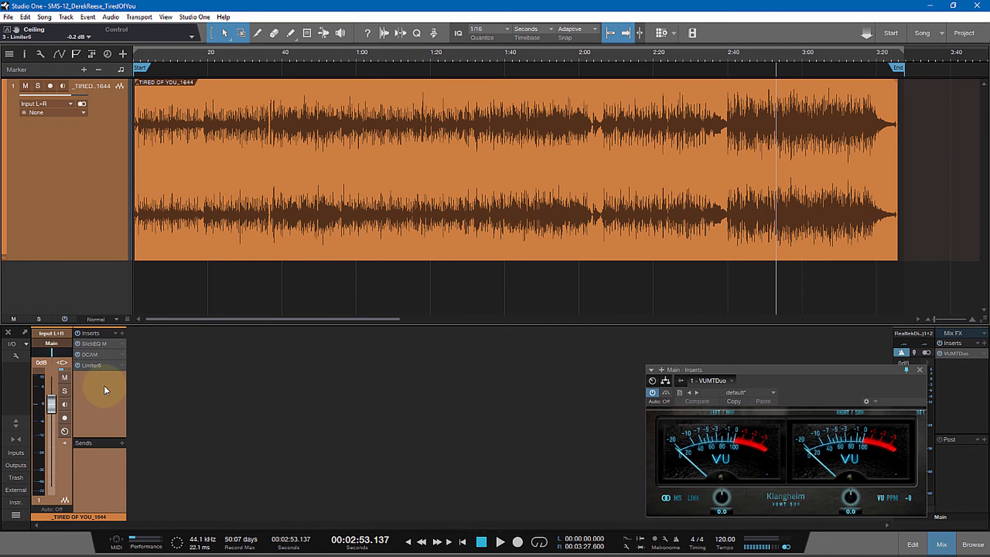
# - Enable dithering for playback and audio file export in the program's advanced audio options and apply the change
pyautogui.click(196, 18)
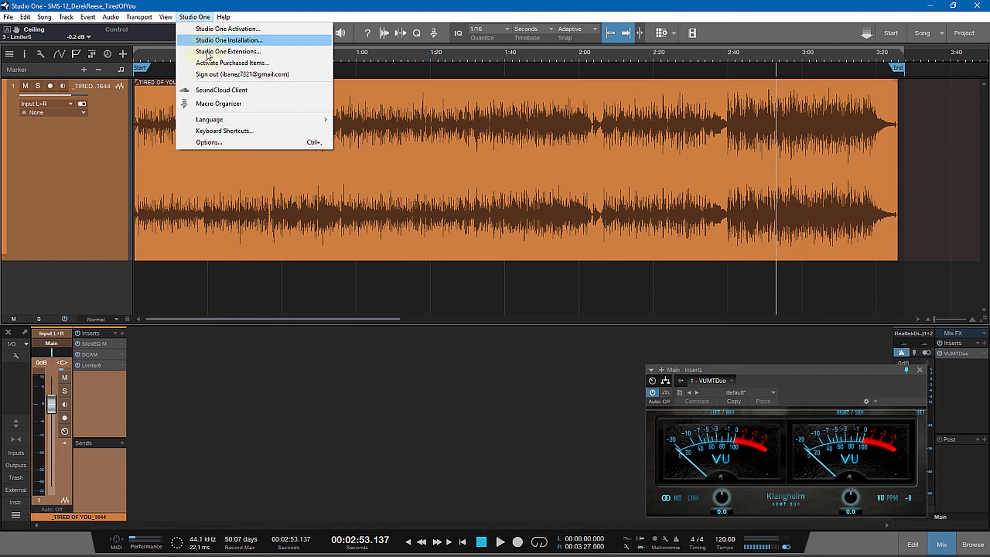
pyautogui.click(265, 143)
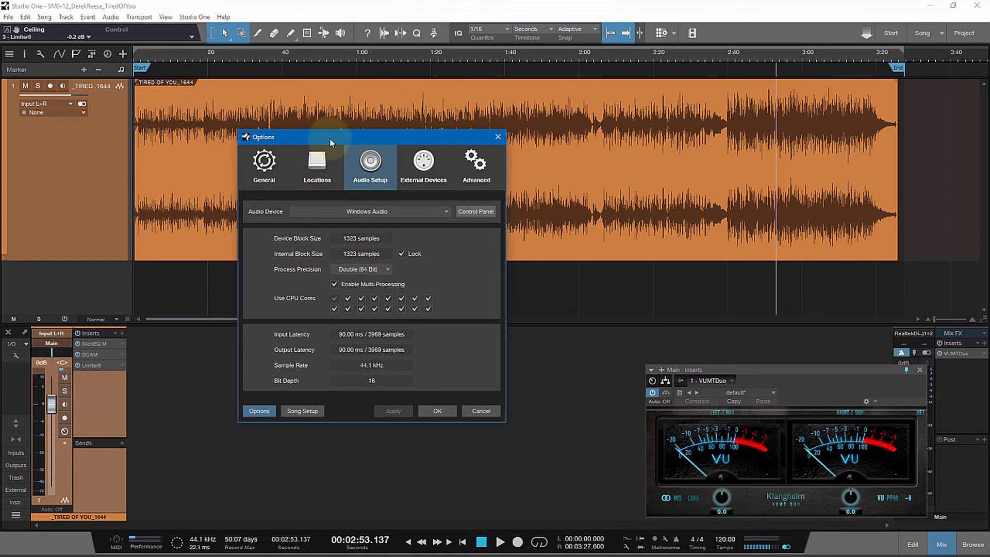
pyautogui.moveTo(330, 137); pyautogui.dragTo(408, 149)
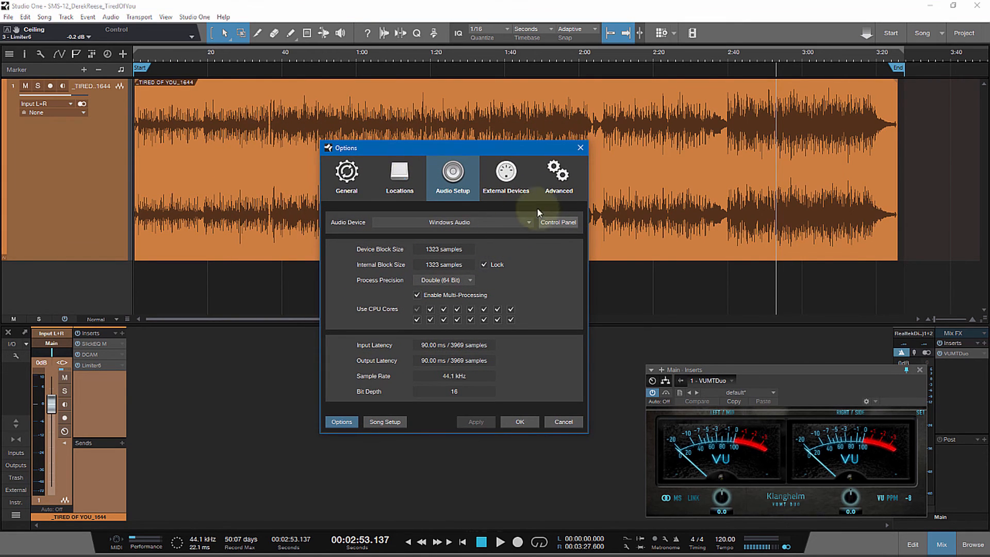
pyautogui.click(558, 176)
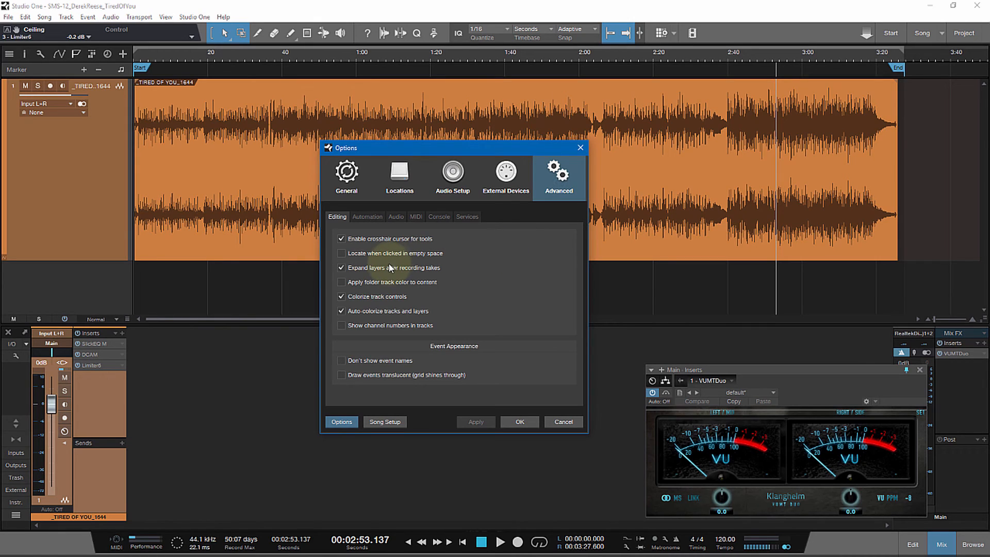
pyautogui.click(396, 216)
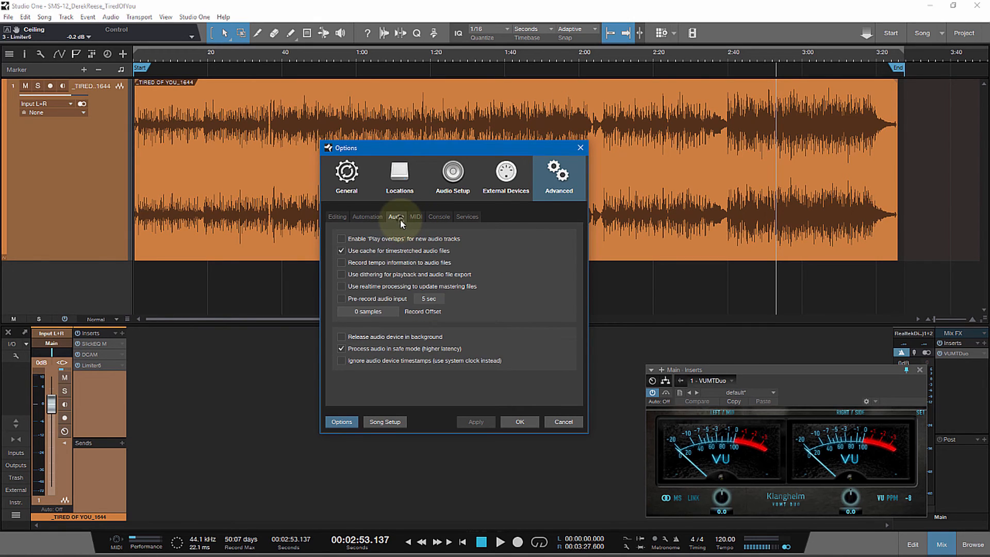
pyautogui.click(347, 276)
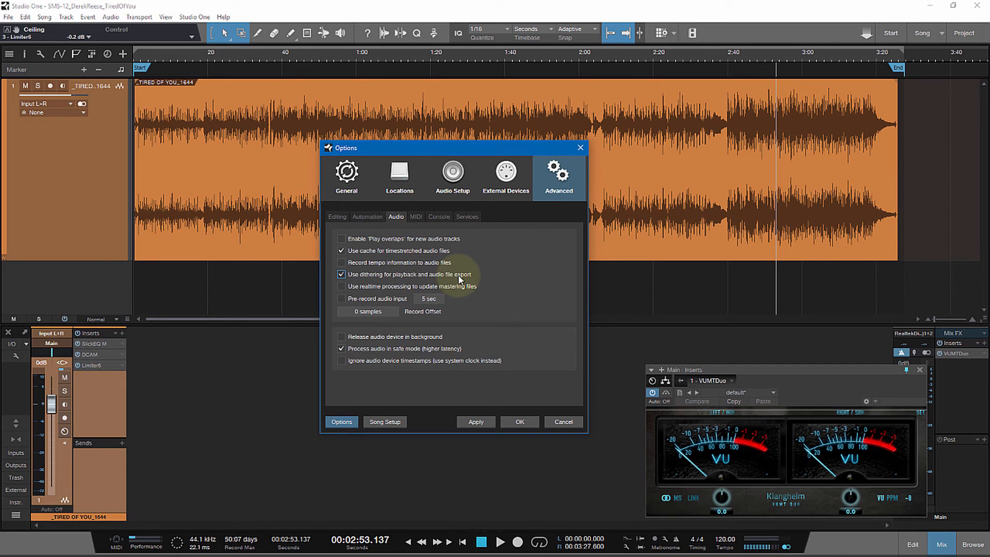
pyautogui.click(476, 422)
pyautogui.click(522, 422)
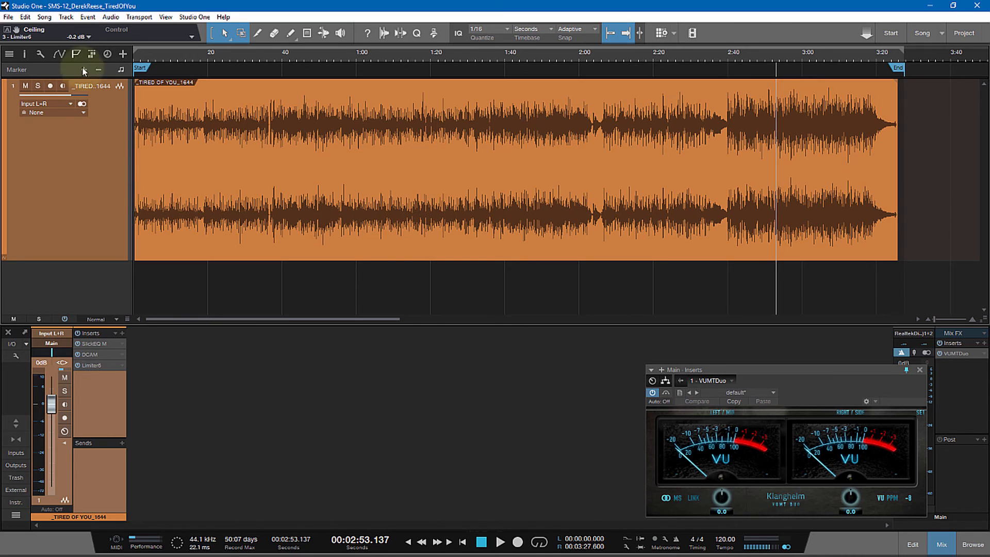
# - Prepare a Wave mixdown export of the song with 16-bit resolution and a 44.1 kHz sample rate
pyautogui.click(47, 18)
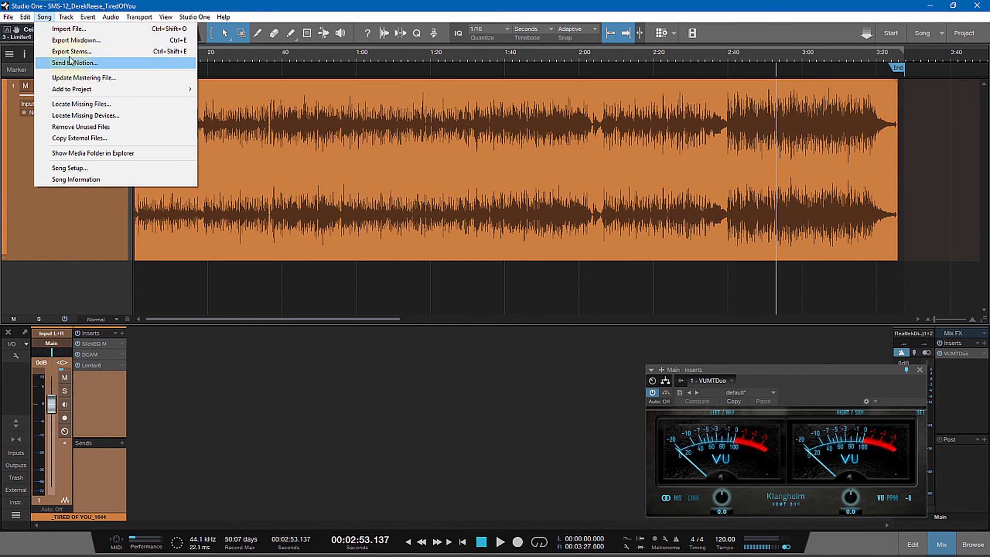
pyautogui.click(79, 42)
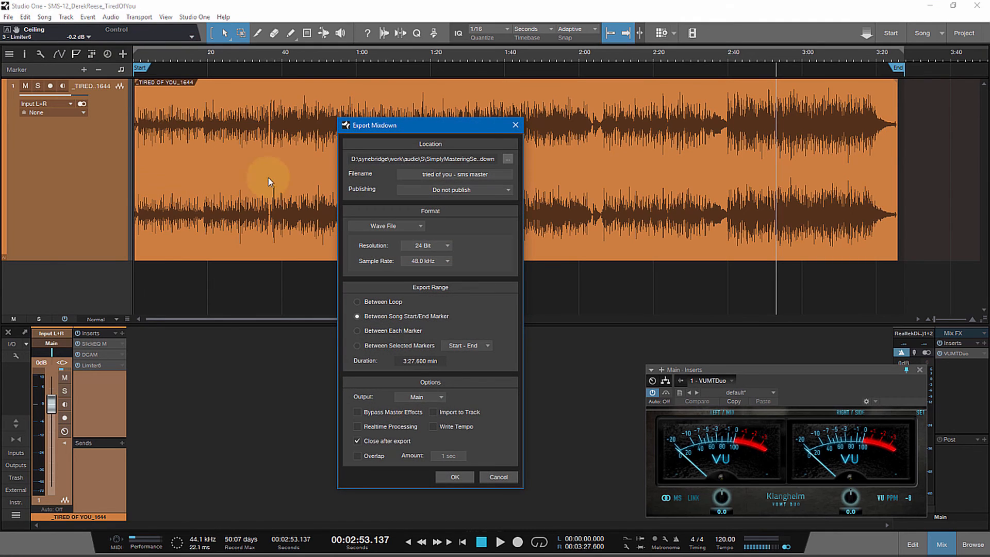
pyautogui.moveTo(444, 124); pyautogui.dragTo(478, 112)
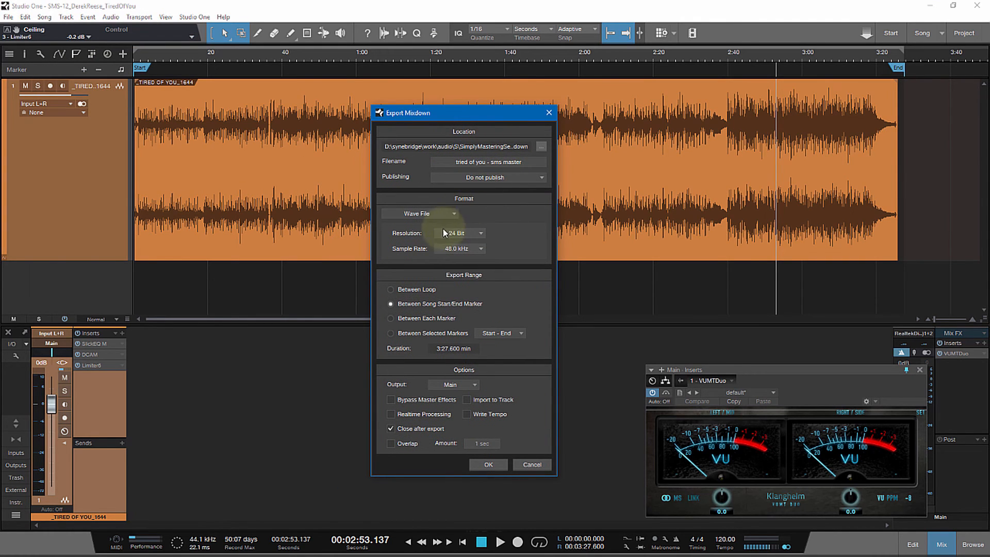
pyautogui.click(474, 232)
pyautogui.click(467, 253)
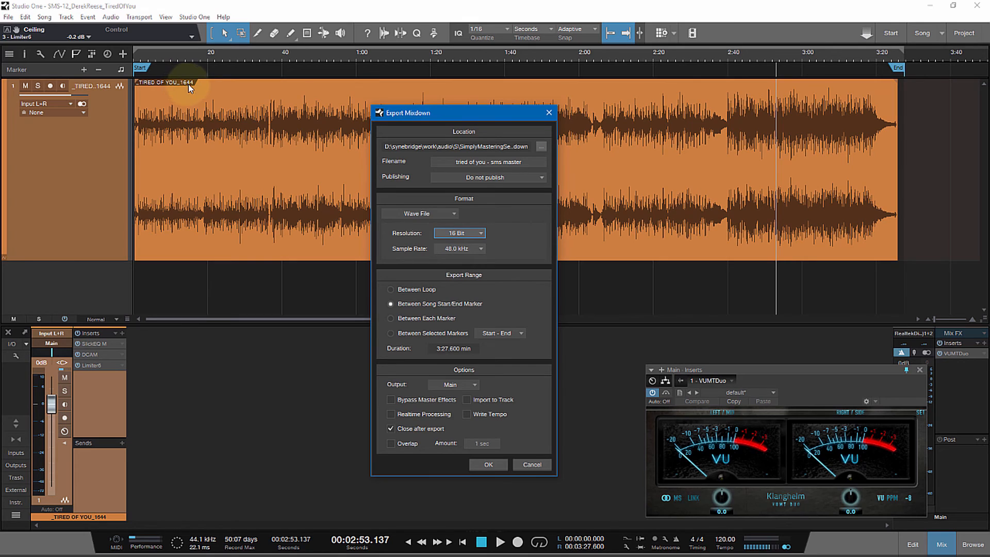
pyautogui.click(467, 248)
pyautogui.click(468, 290)
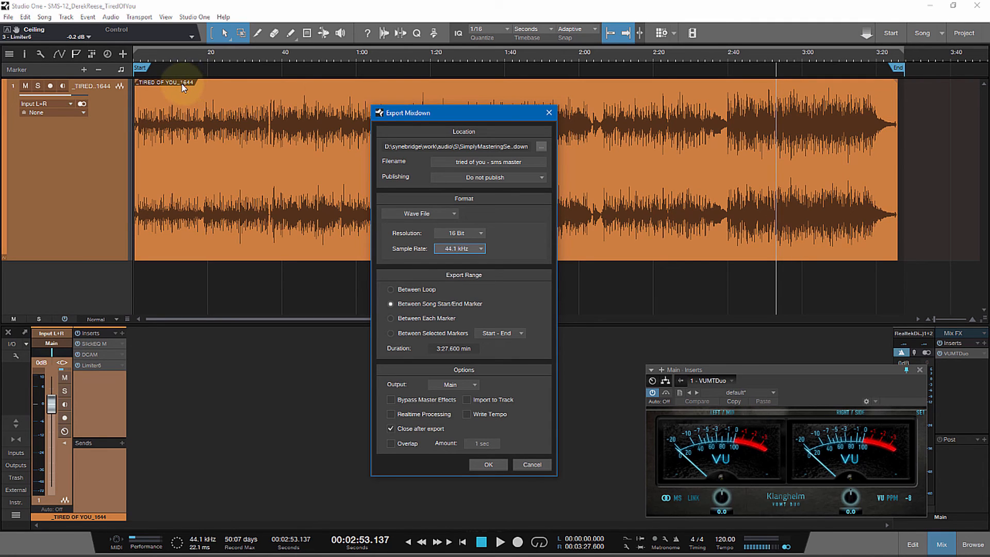
# - Switch the export resolution to 24 Bit and back to 16 Bit, and cancel the mixdown export
pyautogui.click(449, 233)
pyautogui.click(464, 262)
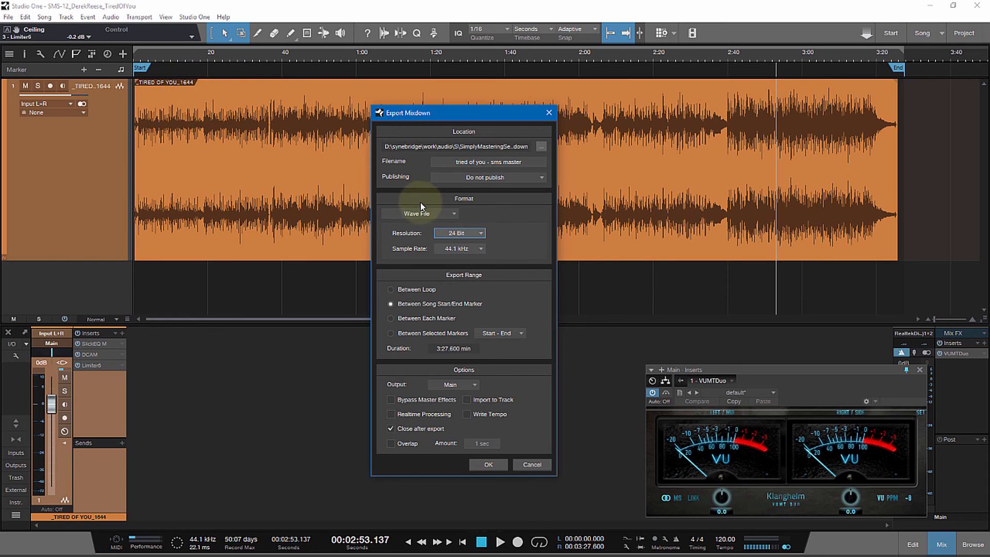
pyautogui.click(468, 233)
pyautogui.click(466, 253)
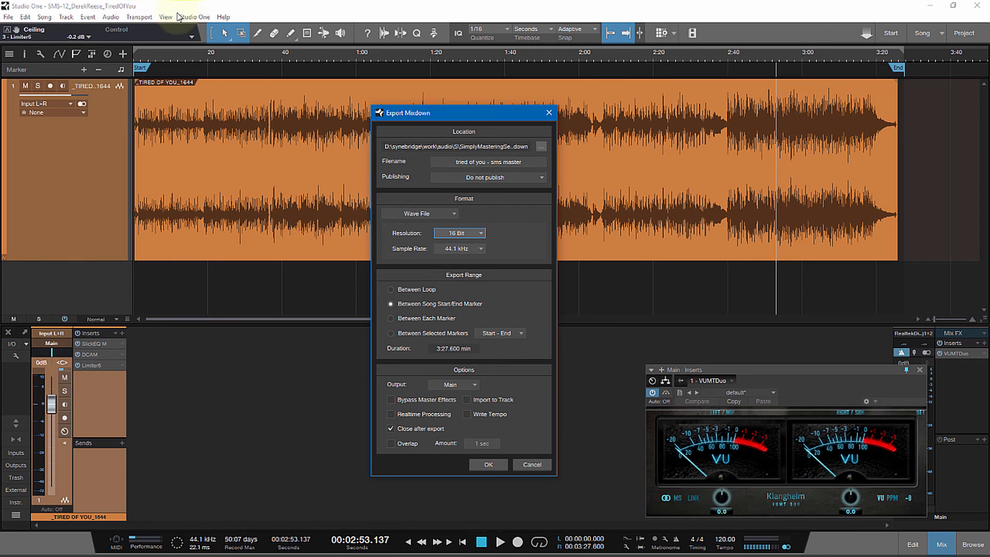
pyautogui.click(530, 464)
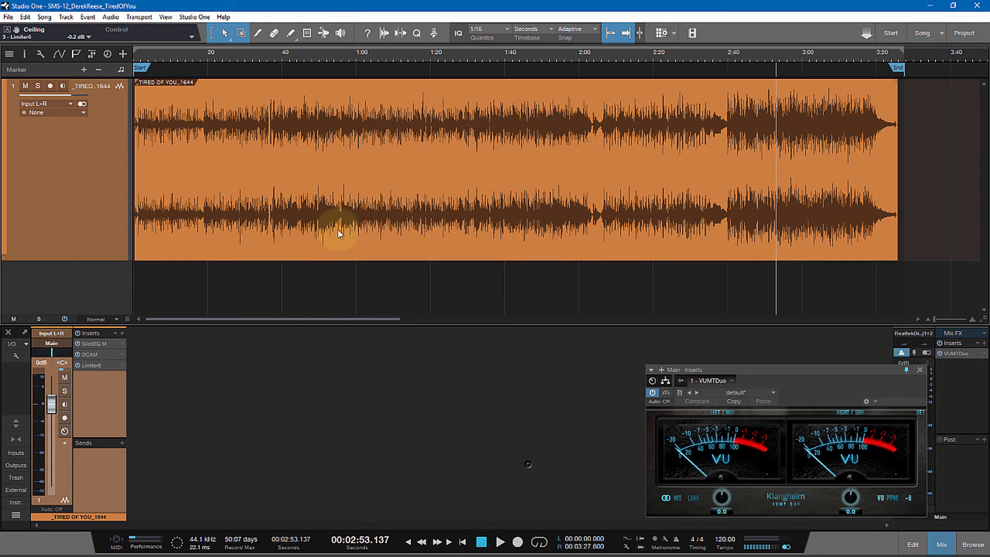
# - Reopen the advanced audio options, turn dithering for playback and audio file export off and back on, and accept
pyautogui.click(194, 17)
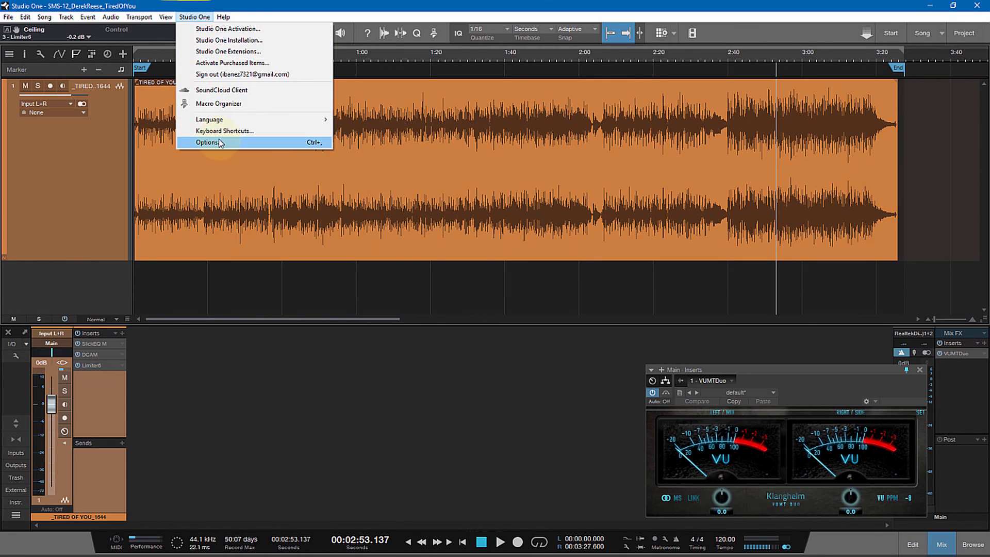
pyautogui.click(220, 142)
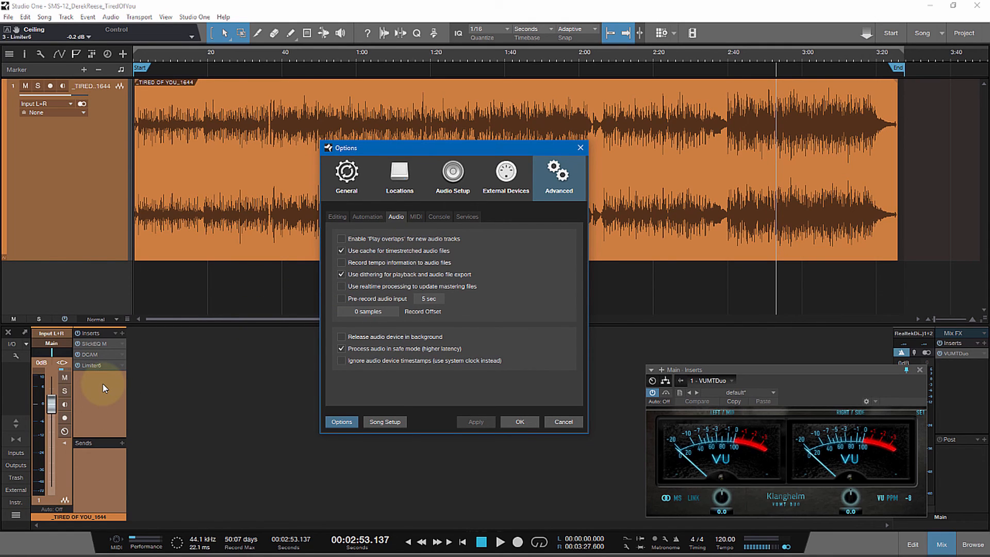
pyautogui.click(342, 275)
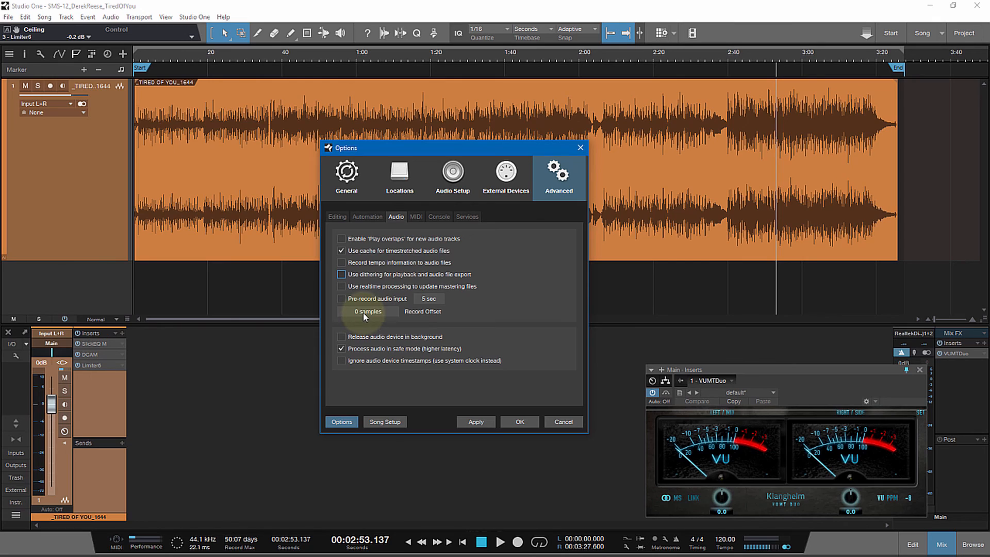
pyautogui.click(341, 275)
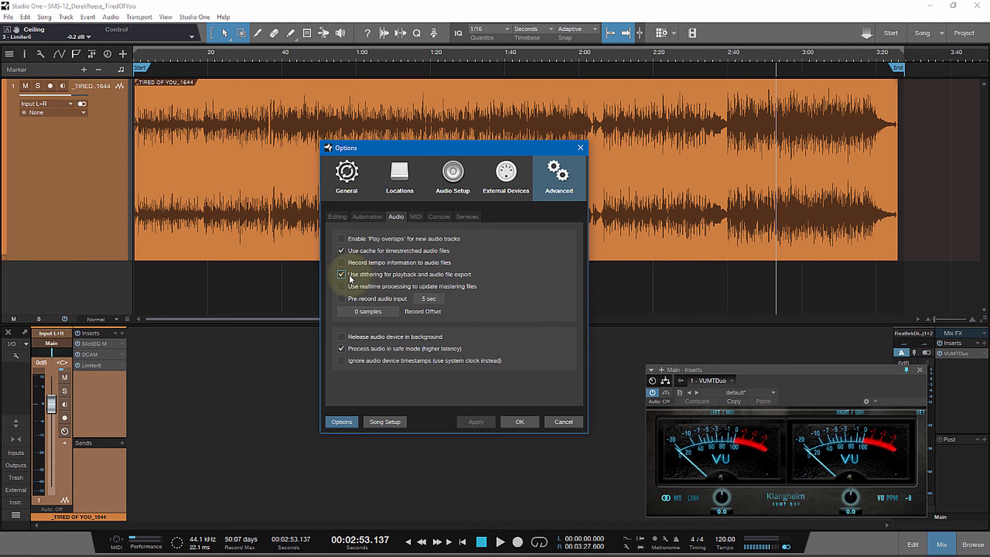
pyautogui.click(521, 422)
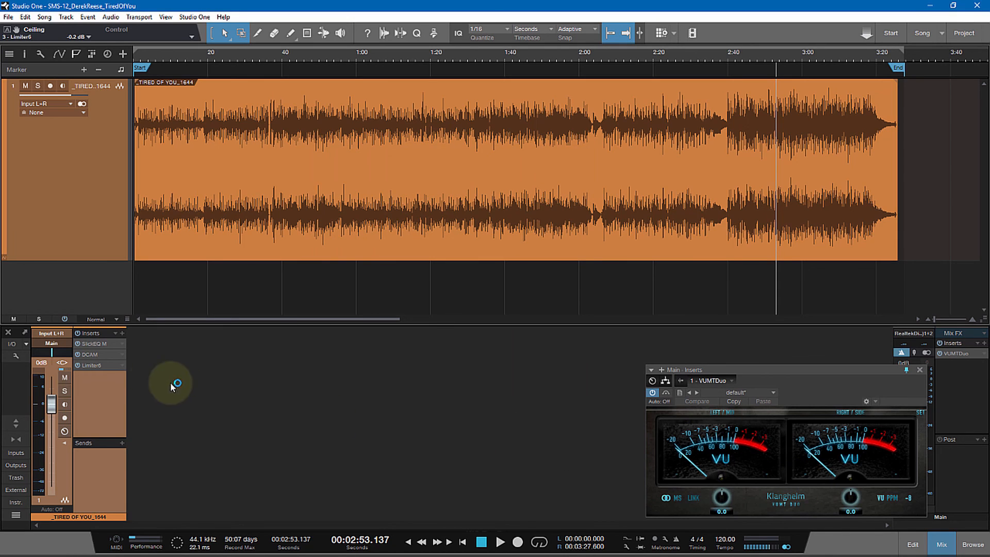
# - Reopen Limiter6, set its ceiling to -0.3 dB, and close it
pyautogui.click(97, 367)
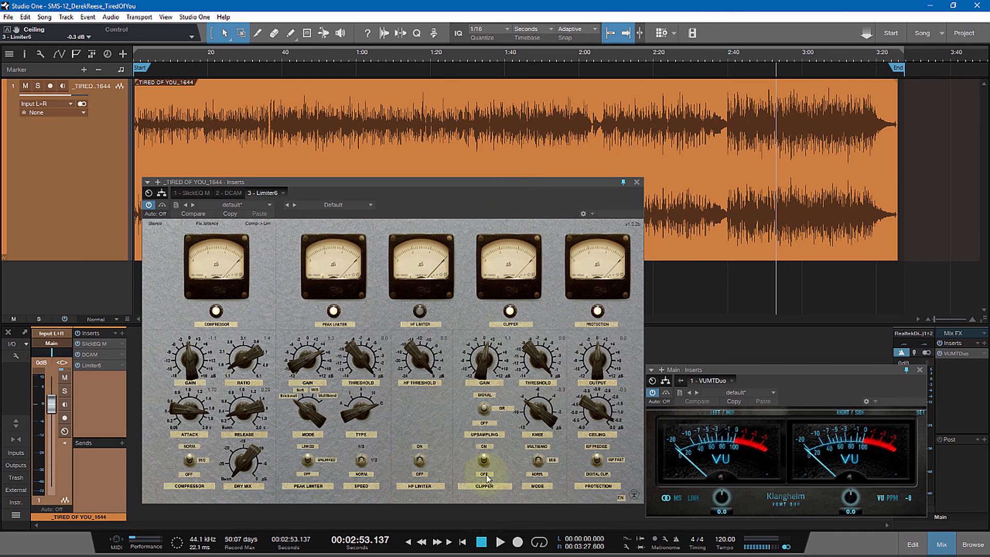
pyautogui.click(637, 182)
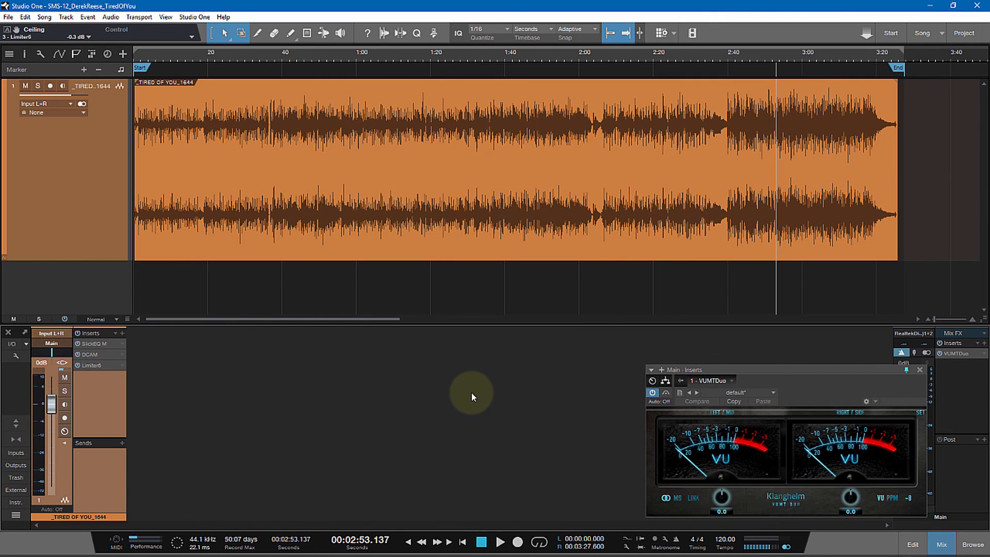